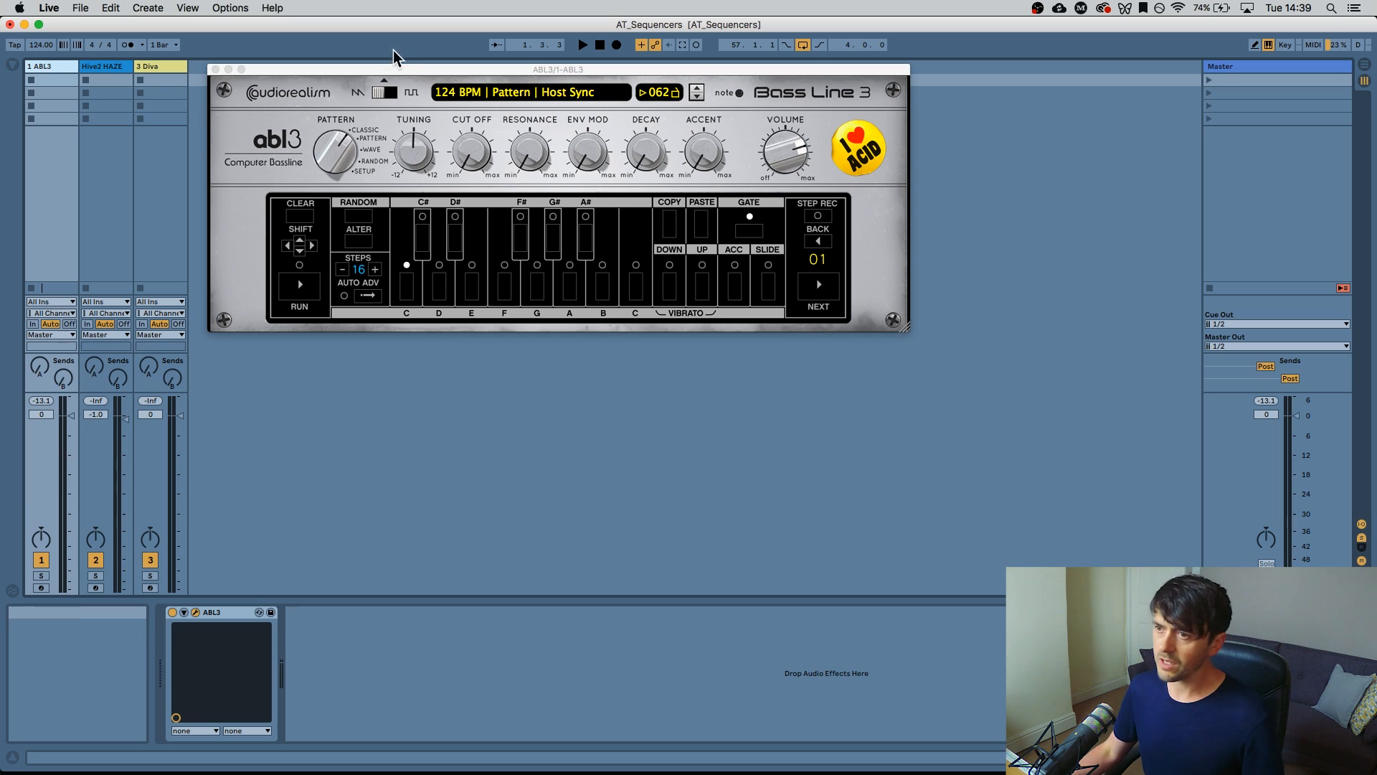
# Centre the ABL3 window and audition the D, F# and C notes
pyautogui.moveTo(386, 70); pyautogui.dragTo(422, 156)
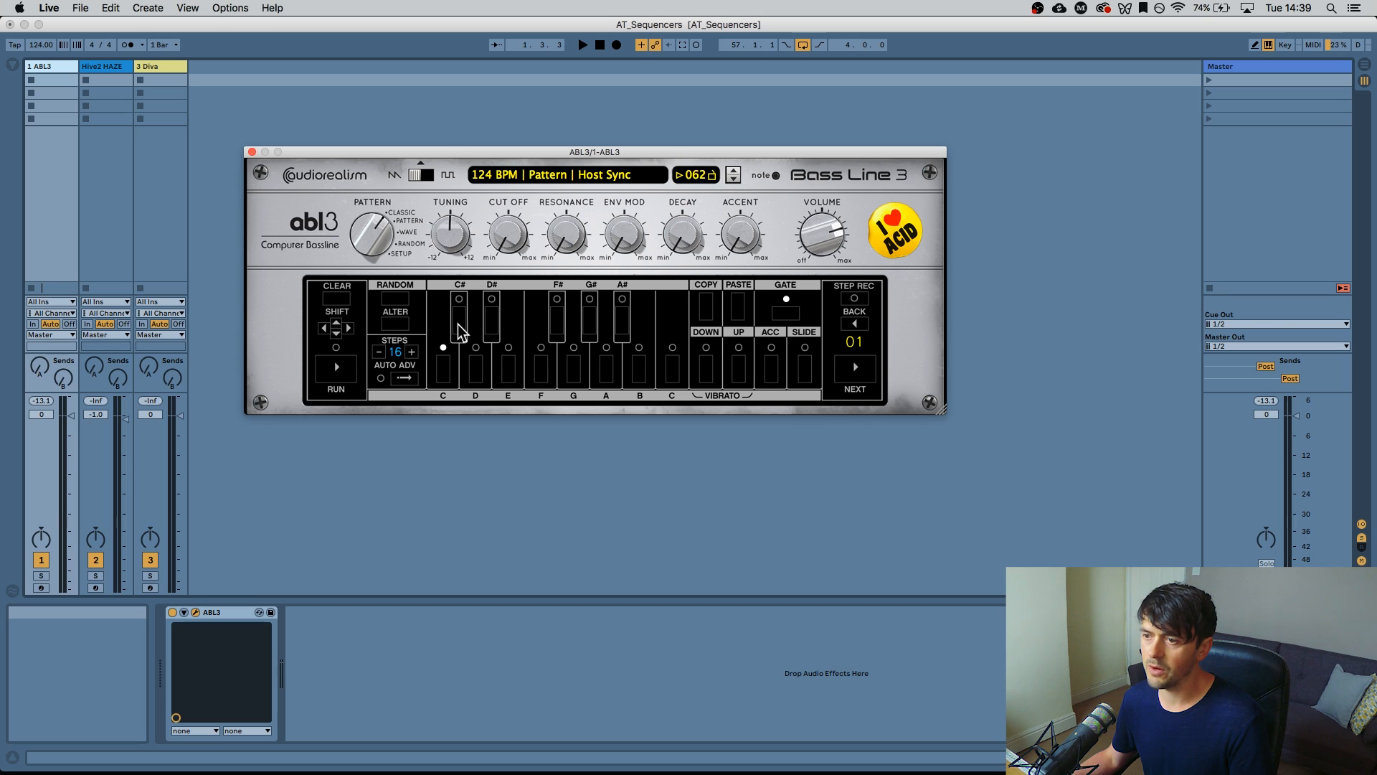
pyautogui.click(476, 365)
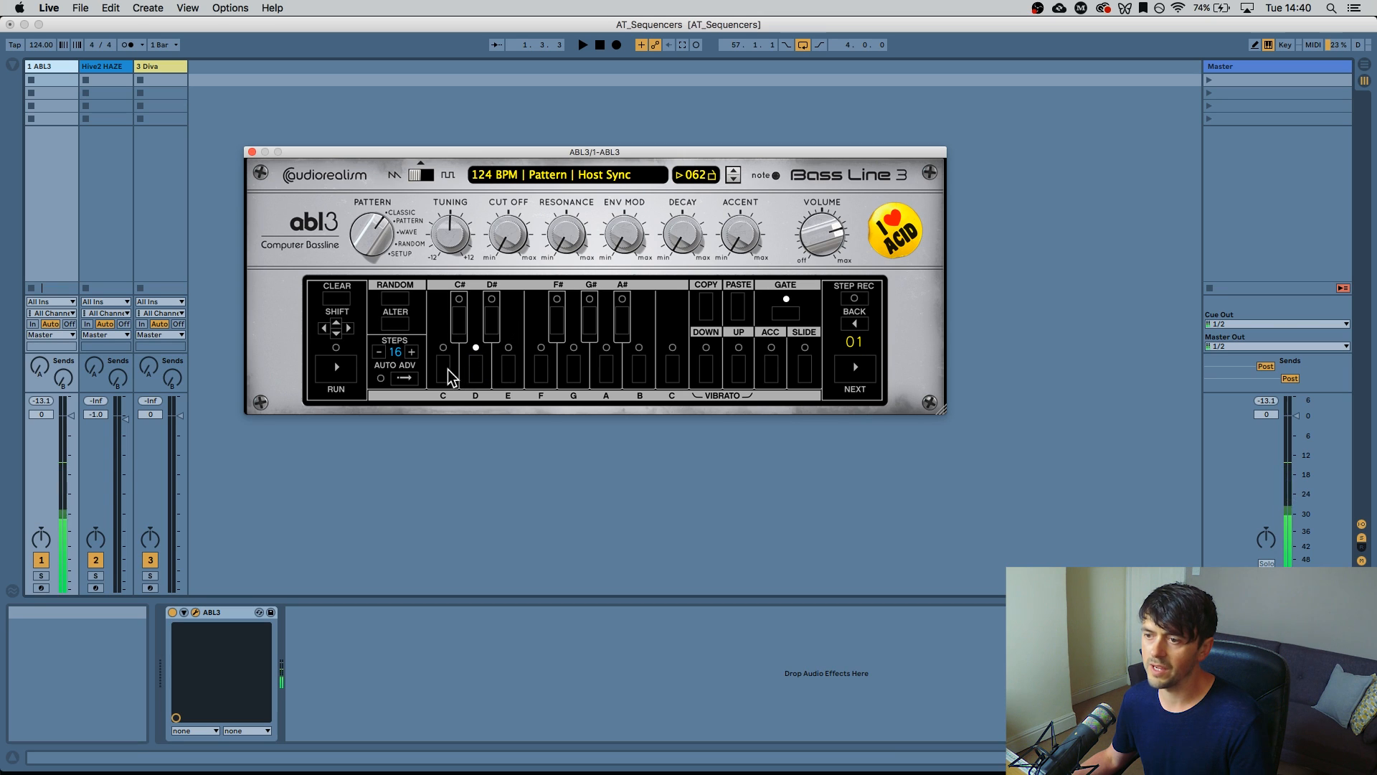
pyautogui.click(559, 332)
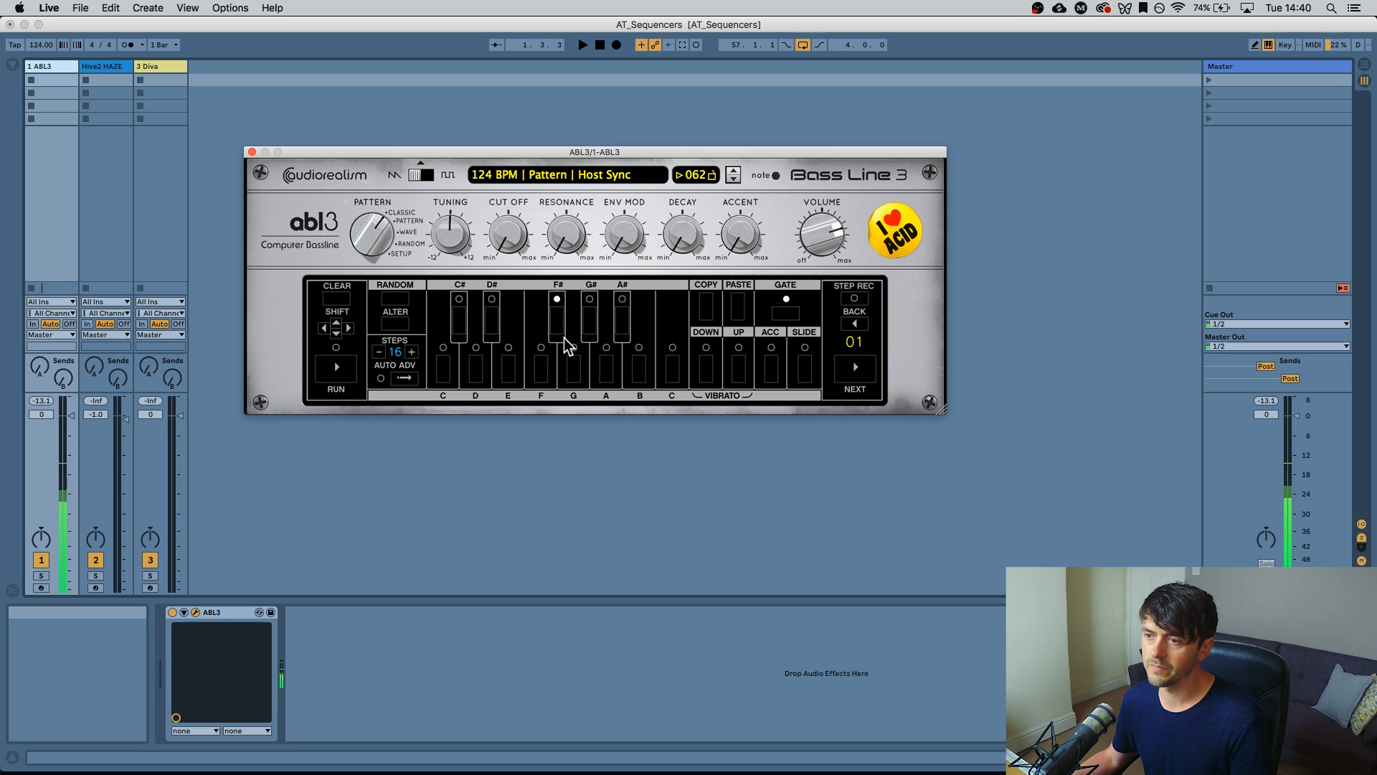
pyautogui.click(443, 377)
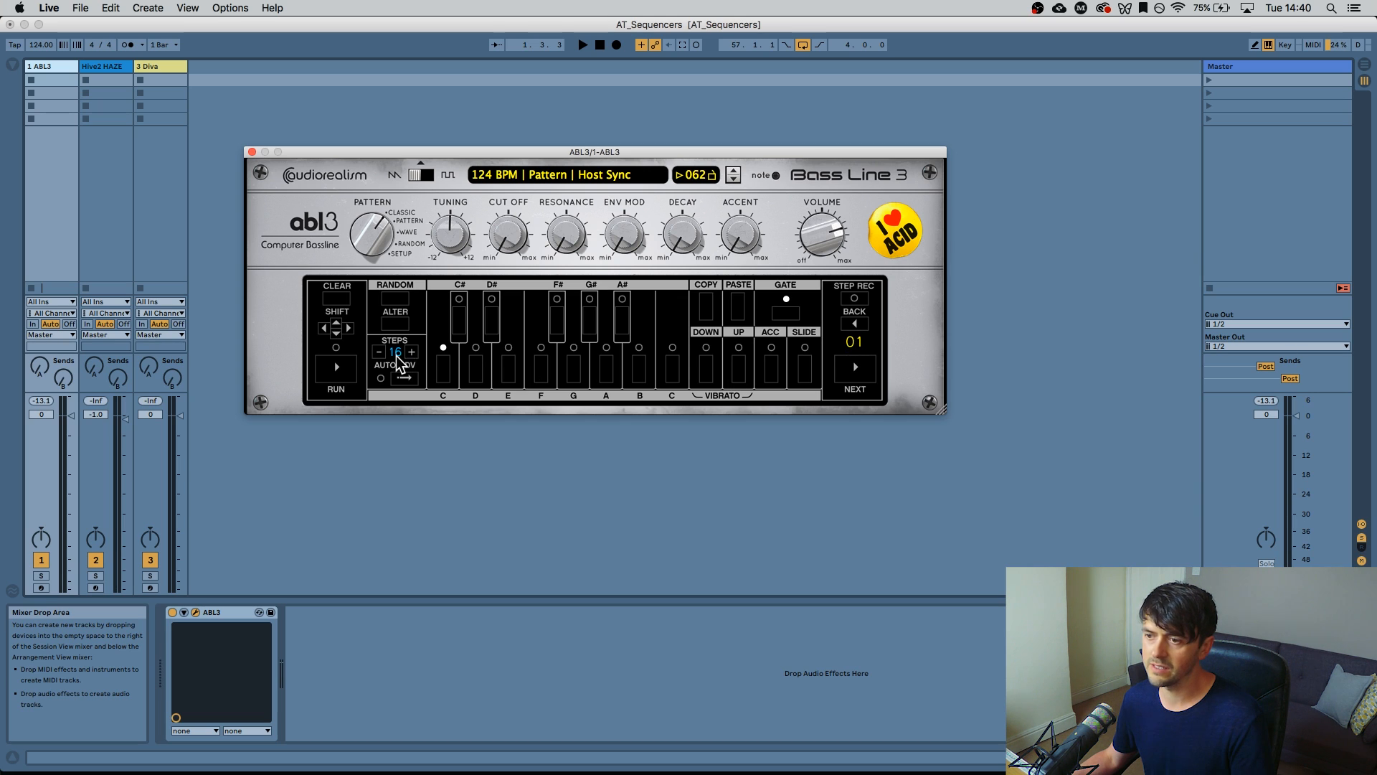
# Step through all 16 pattern steps until the step readout returns to 01
pyautogui.click(864, 377)
pyautogui.click(865, 377)
pyautogui.click(864, 375)
pyautogui.doubleClick(864, 376)
pyautogui.click(865, 376)
pyautogui.click(865, 377)
pyautogui.click(866, 377)
pyautogui.click(865, 377)
pyautogui.click(865, 376)
pyautogui.doubleClick(865, 377)
pyautogui.doubleClick(865, 377)
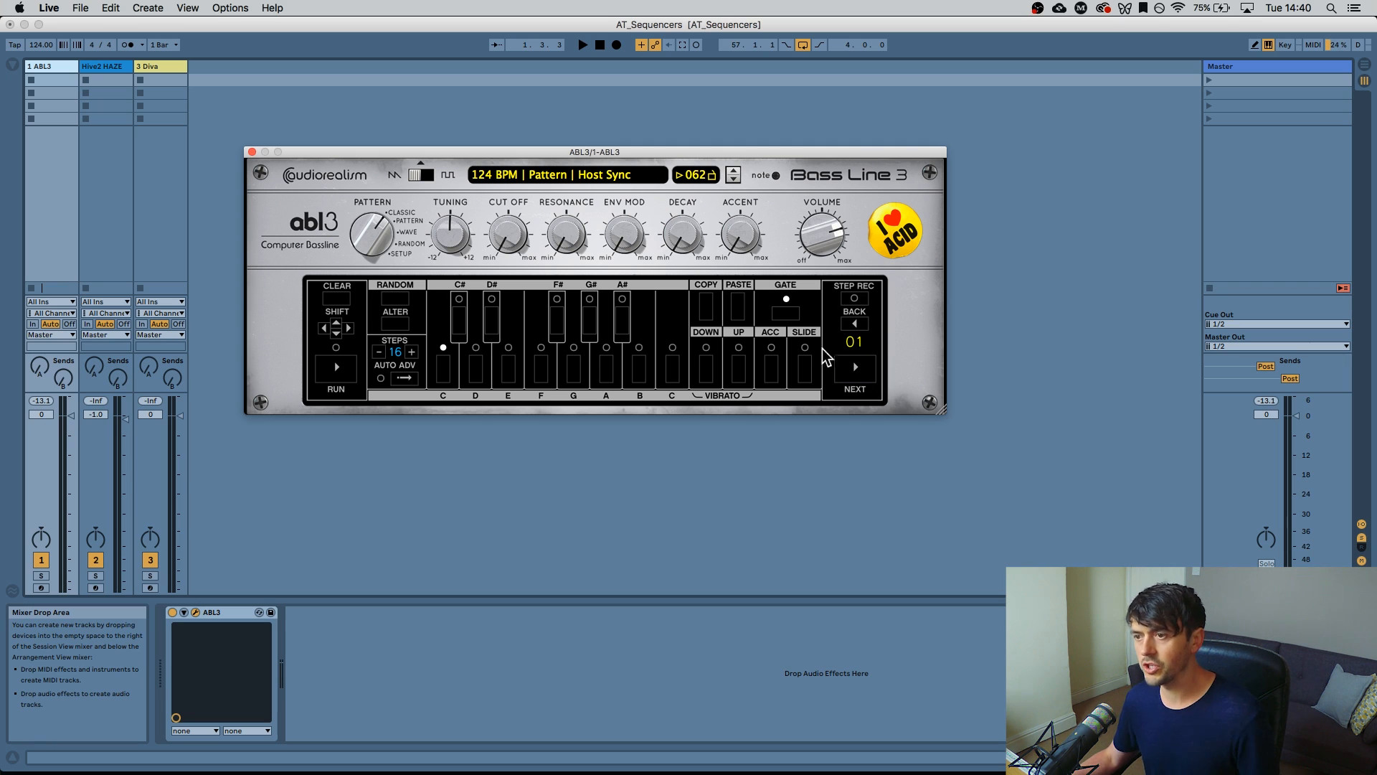
# Open the cutoff to 42%, start playback and enter F on step 5
pyautogui.moveTo(517, 228); pyautogui.dragTo(502, 159)
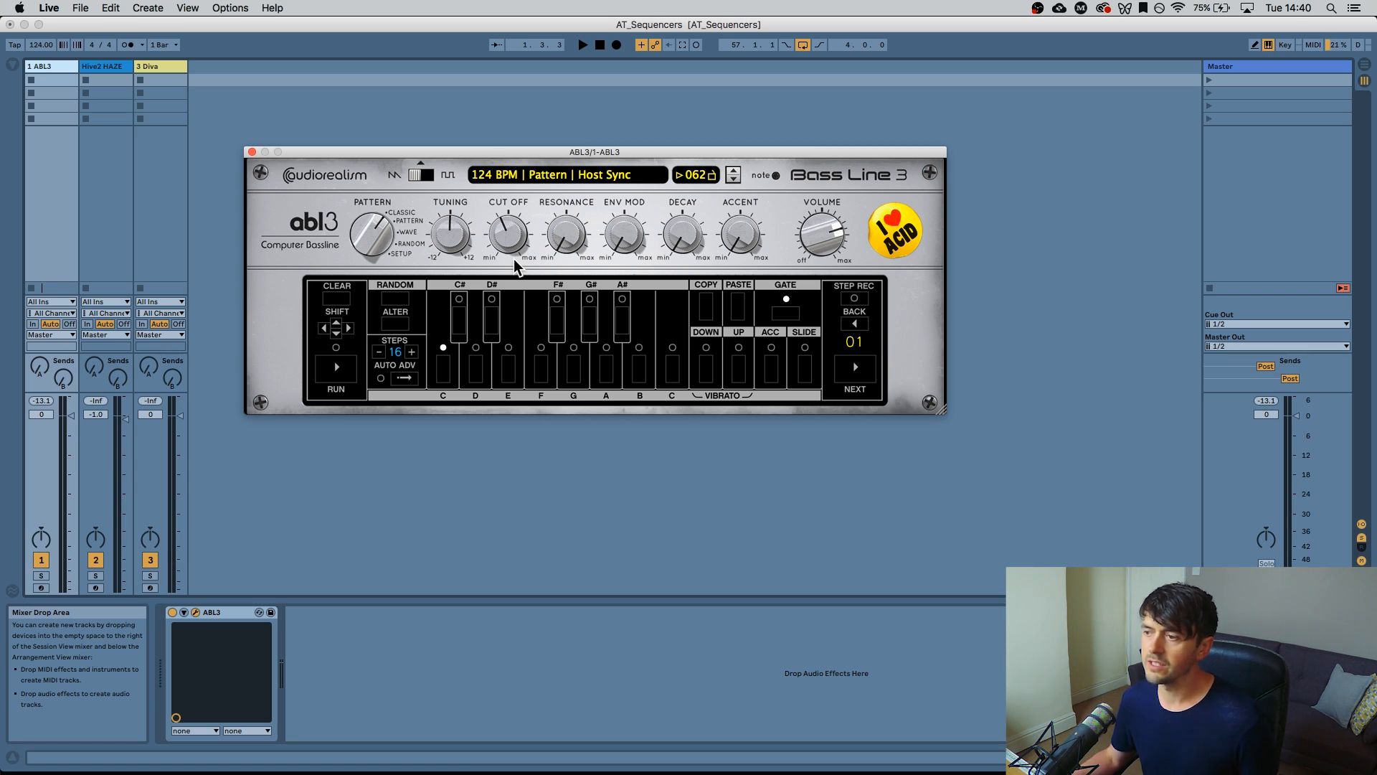
pyautogui.press('space')
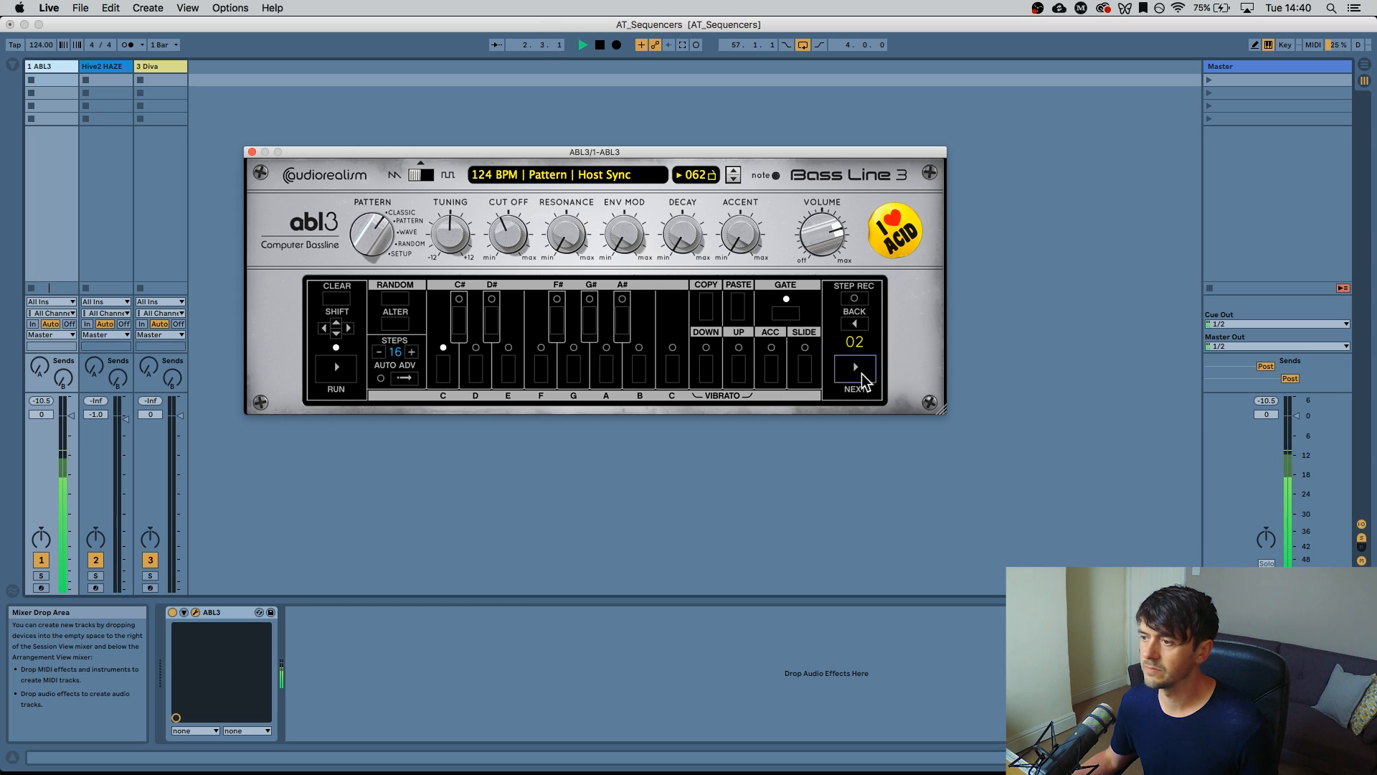
pyautogui.click(861, 370)
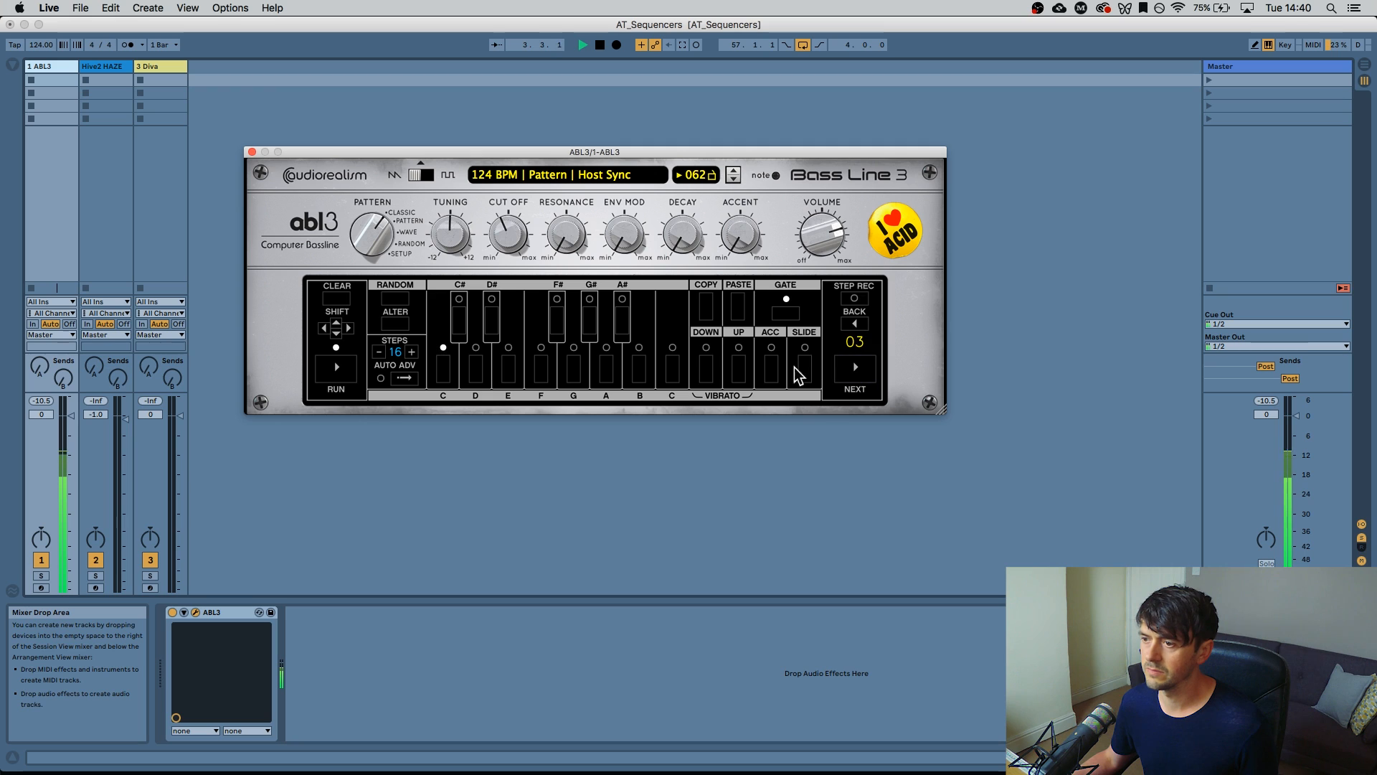
pyautogui.click(857, 376)
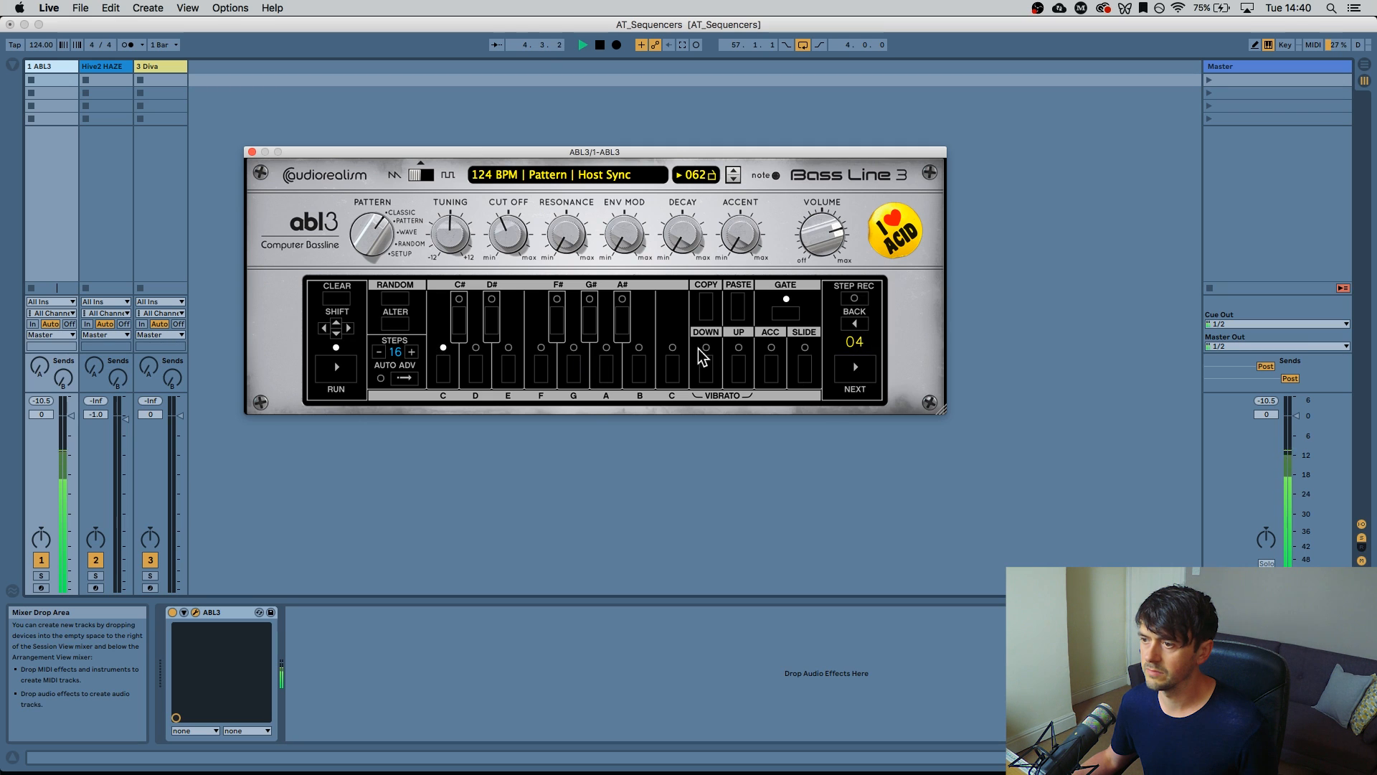
pyautogui.click(857, 377)
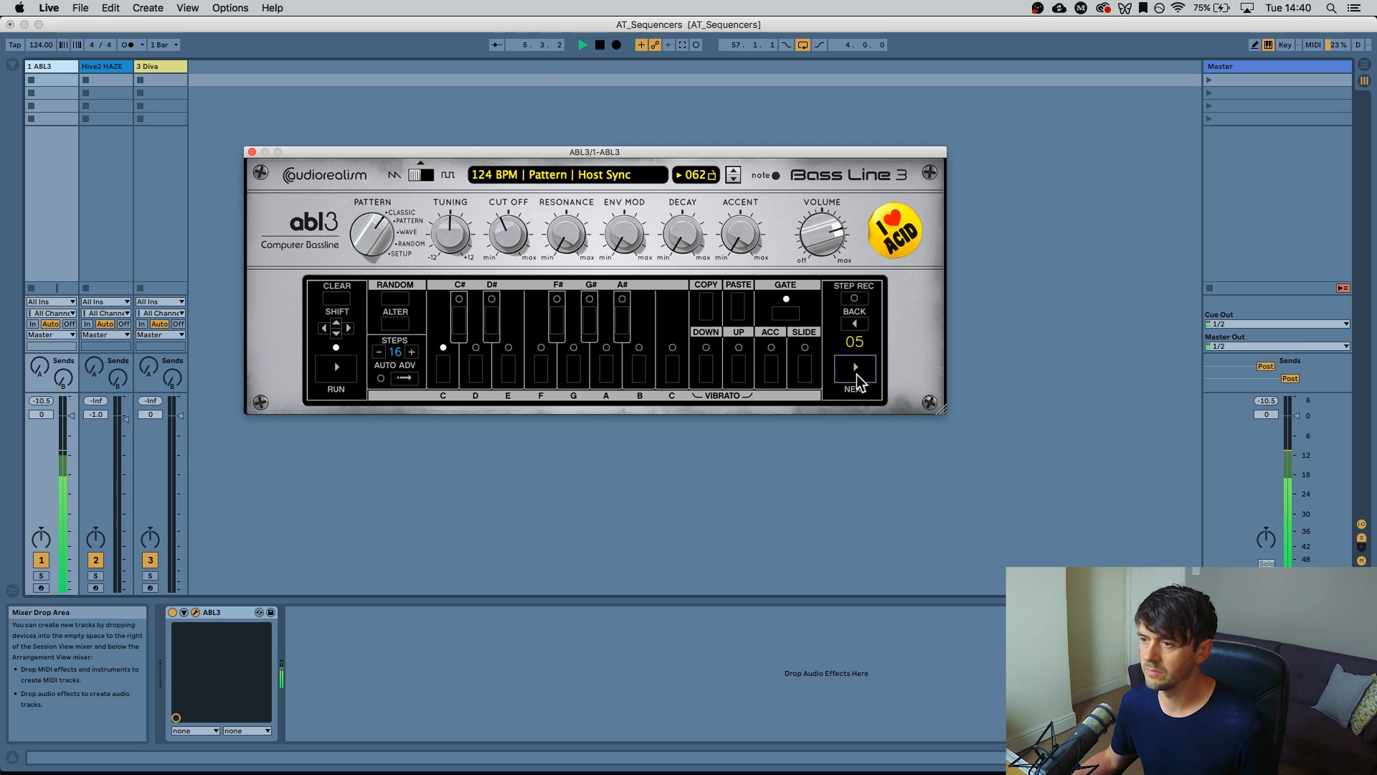
pyautogui.click(542, 369)
# Enter D# on step 6 and the high C on step 8
pyautogui.click(857, 376)
pyautogui.click(492, 336)
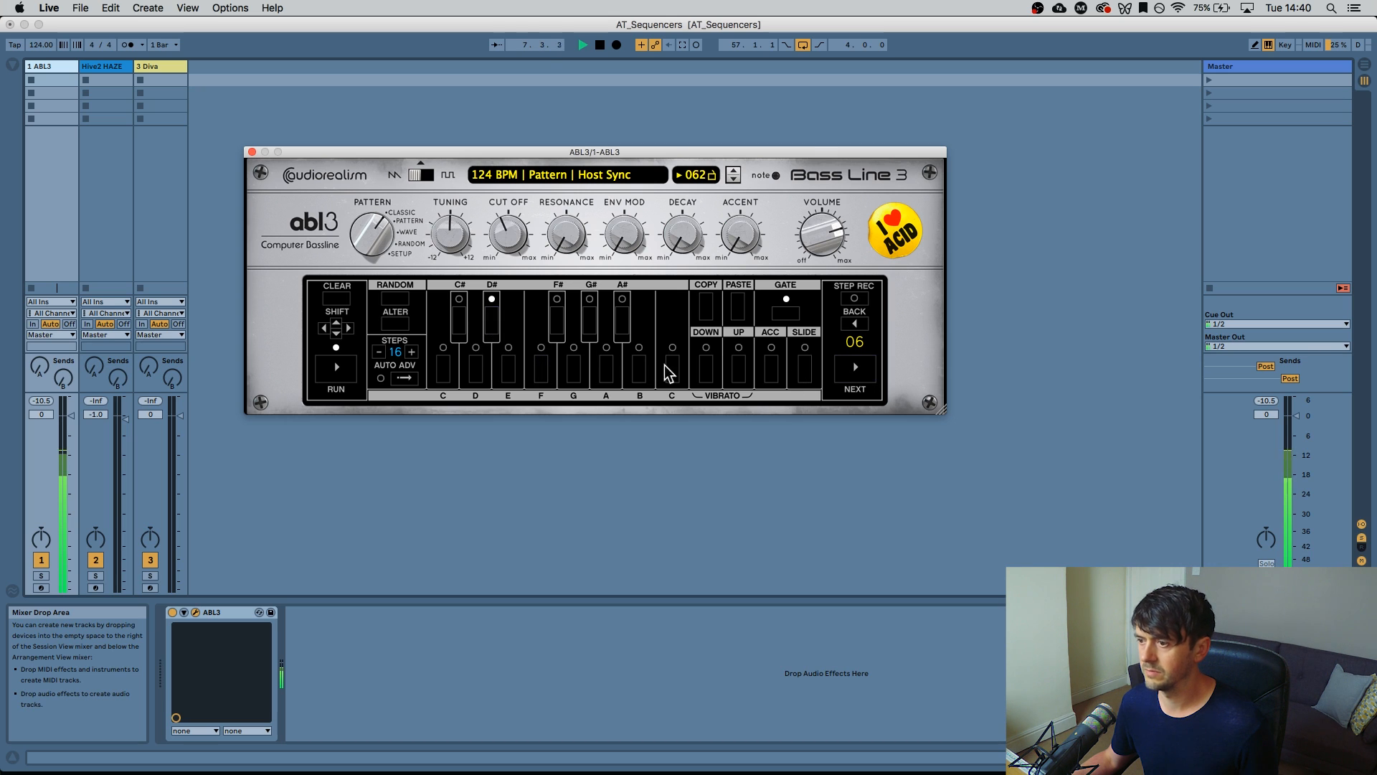
pyautogui.click(855, 377)
pyautogui.click(843, 373)
pyautogui.click(672, 370)
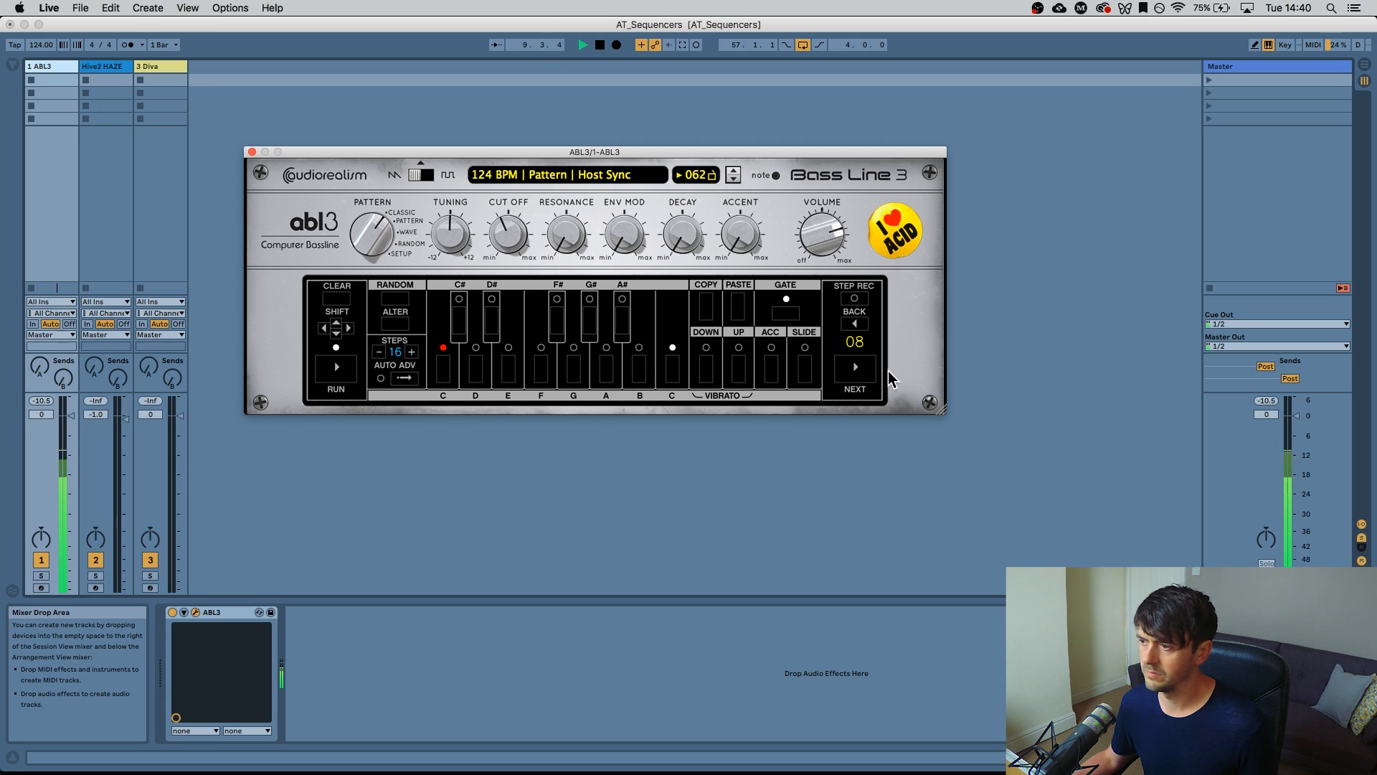
# Enter A# on step 10, G on step 11 and D# on step 12
pyautogui.click(858, 371)
pyautogui.click(621, 332)
pyautogui.click(858, 377)
pyautogui.click(608, 371)
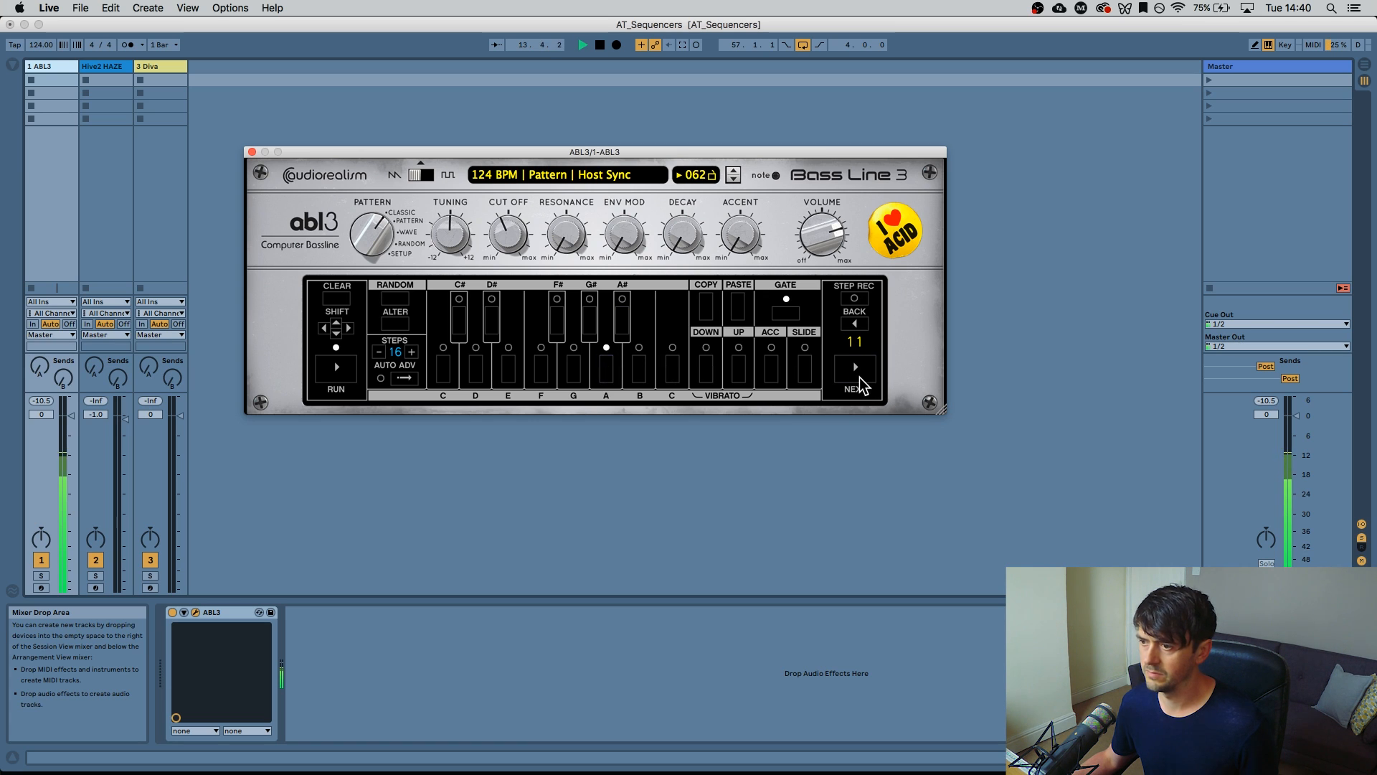
pyautogui.click(582, 374)
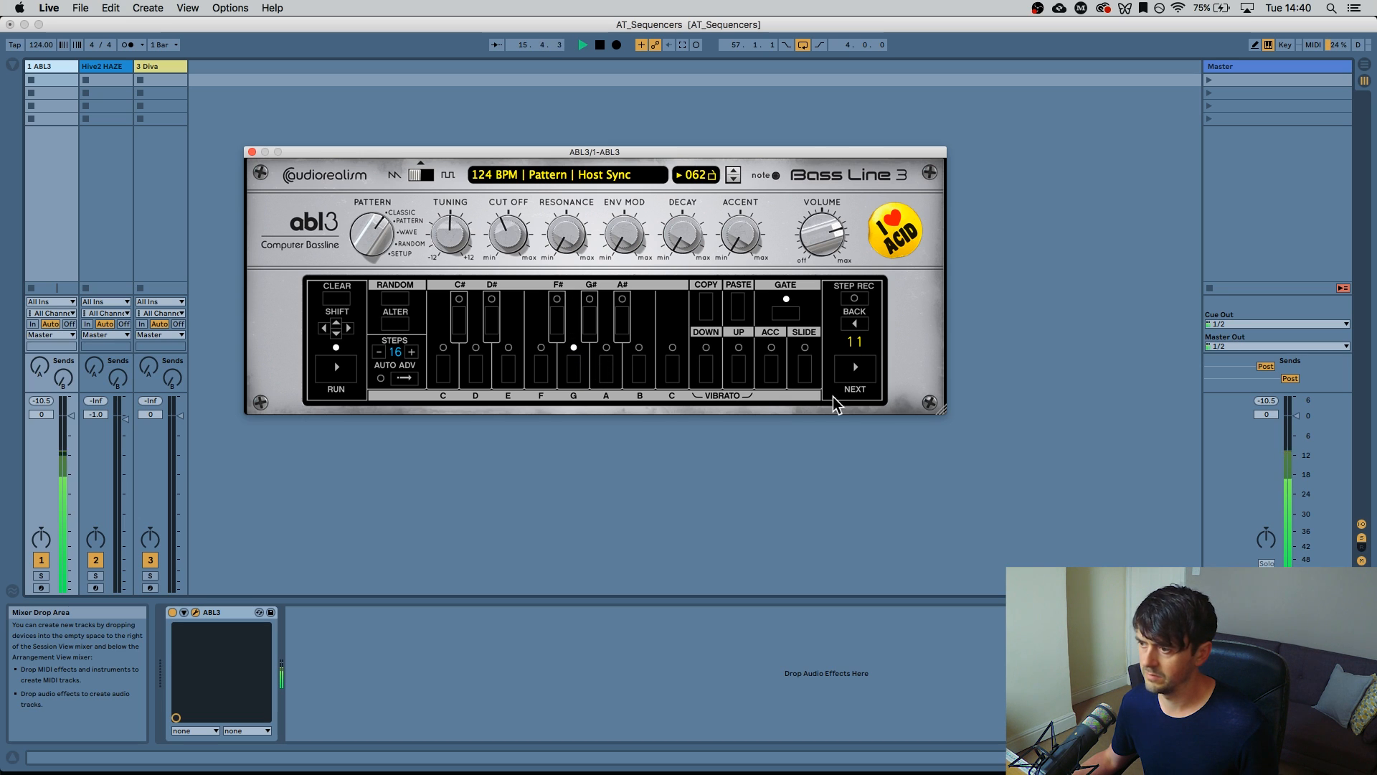
pyautogui.click(547, 367)
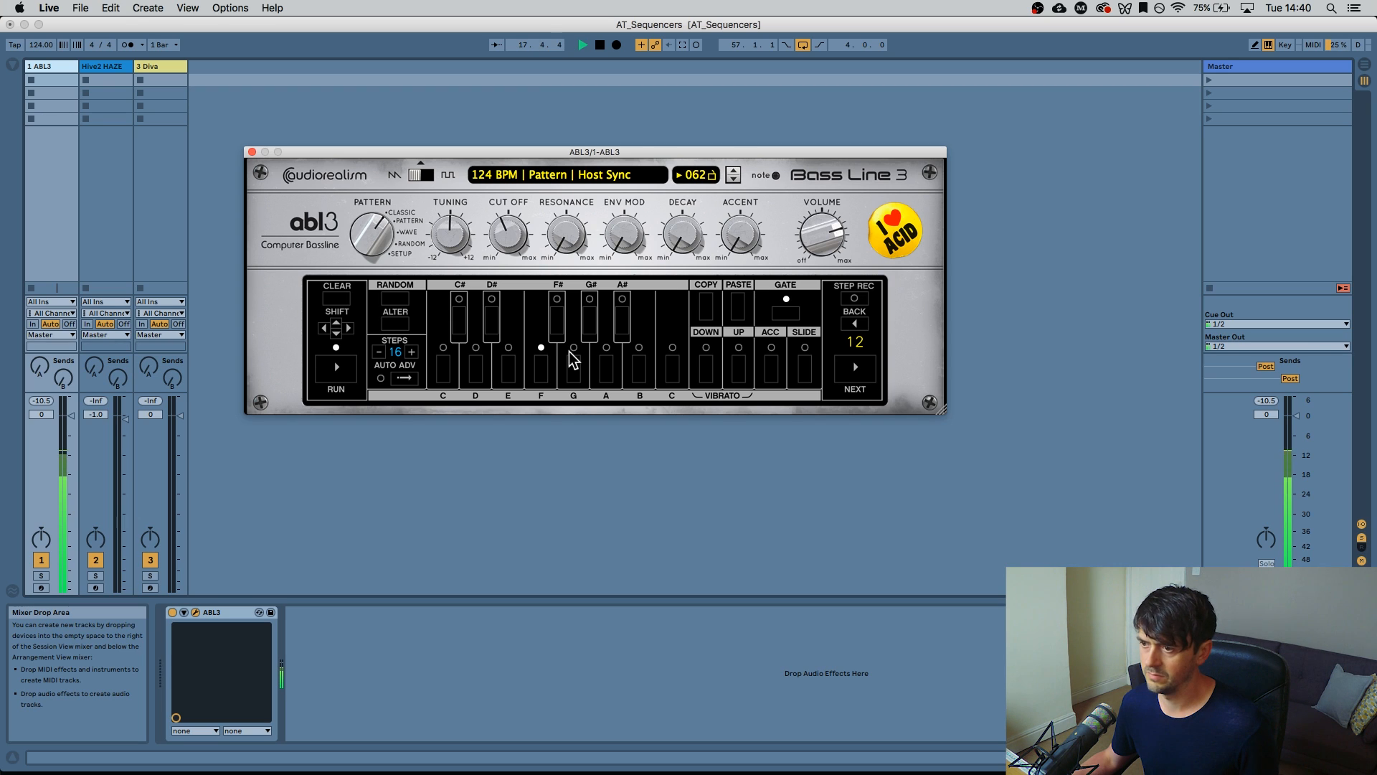
pyautogui.click(495, 334)
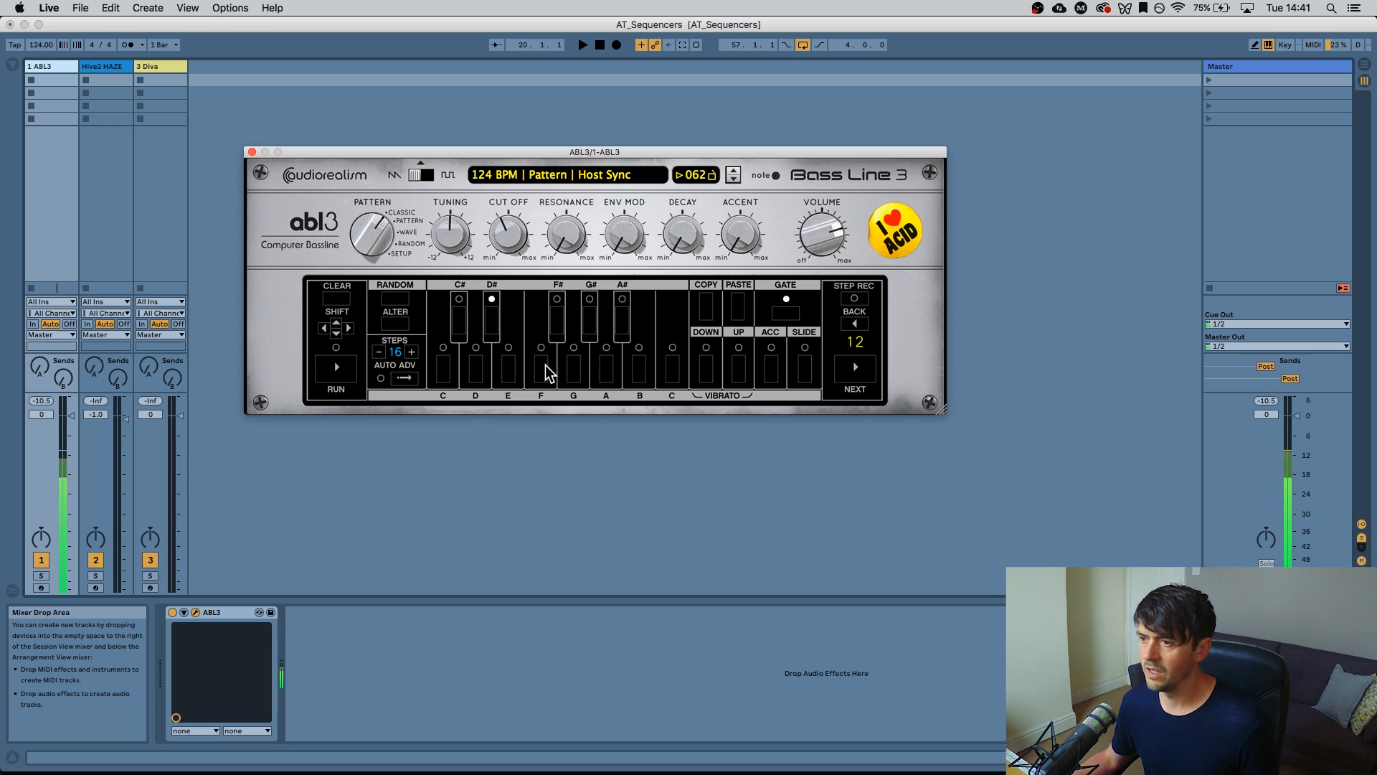
# Raise the cutoff to 48% and try, then remove, an octave-up on step 12
pyautogui.moveTo(509, 264); pyautogui.dragTo(504, 248)
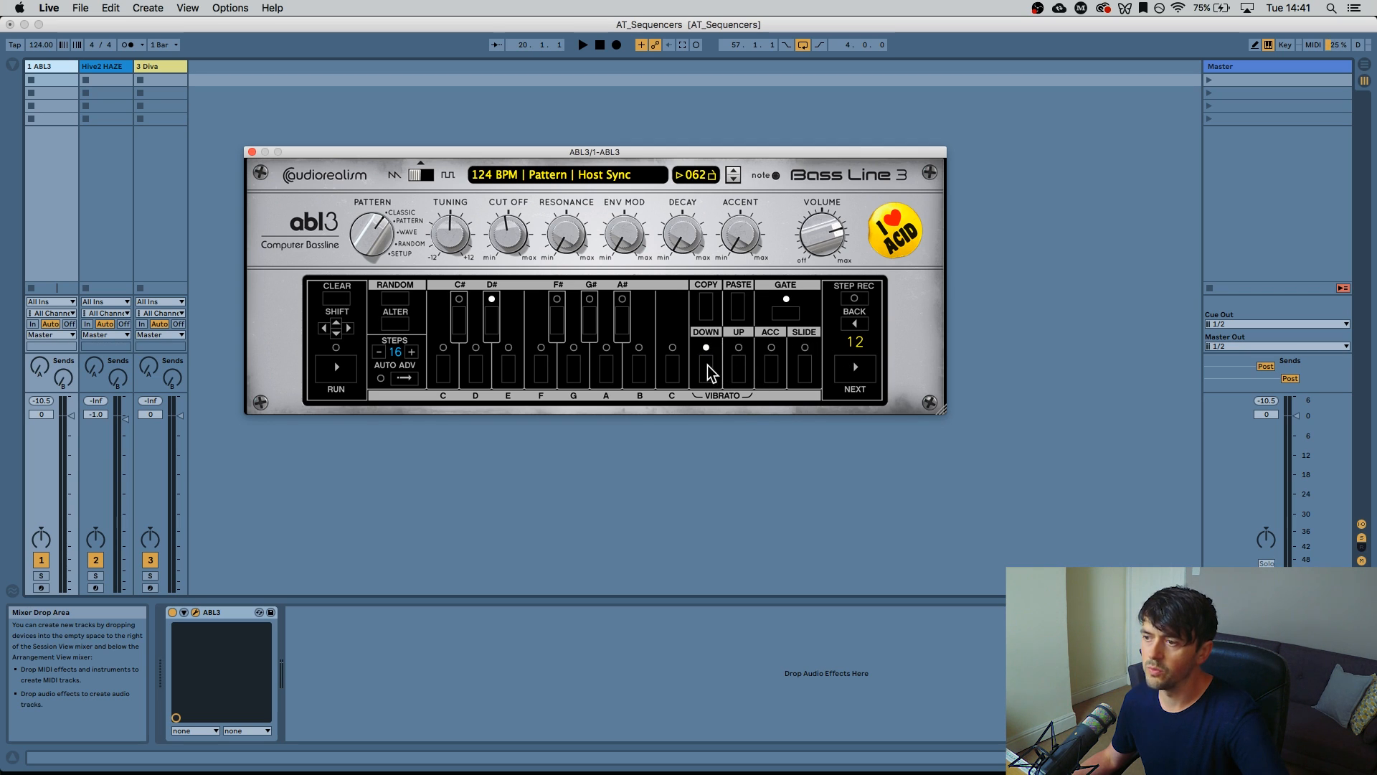
pyautogui.click(740, 369)
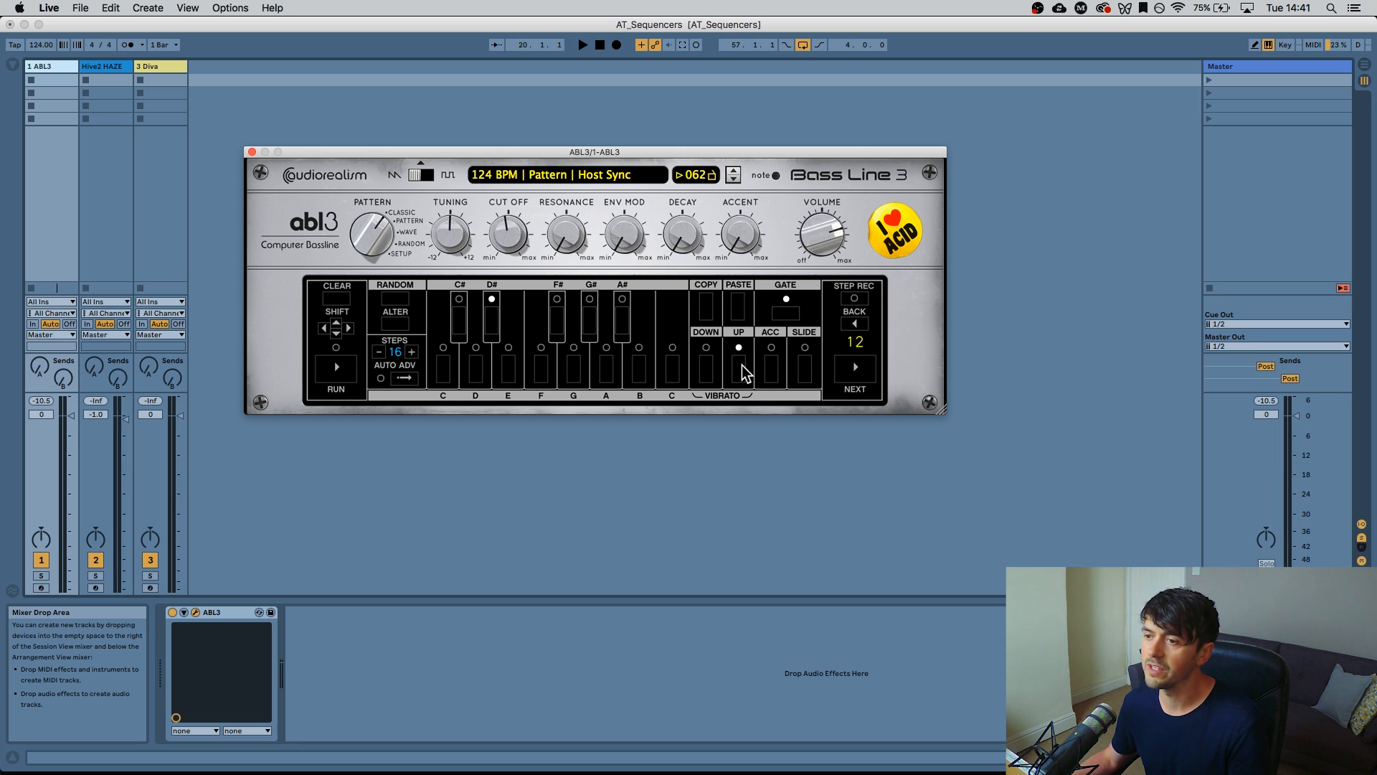
pyautogui.click(739, 368)
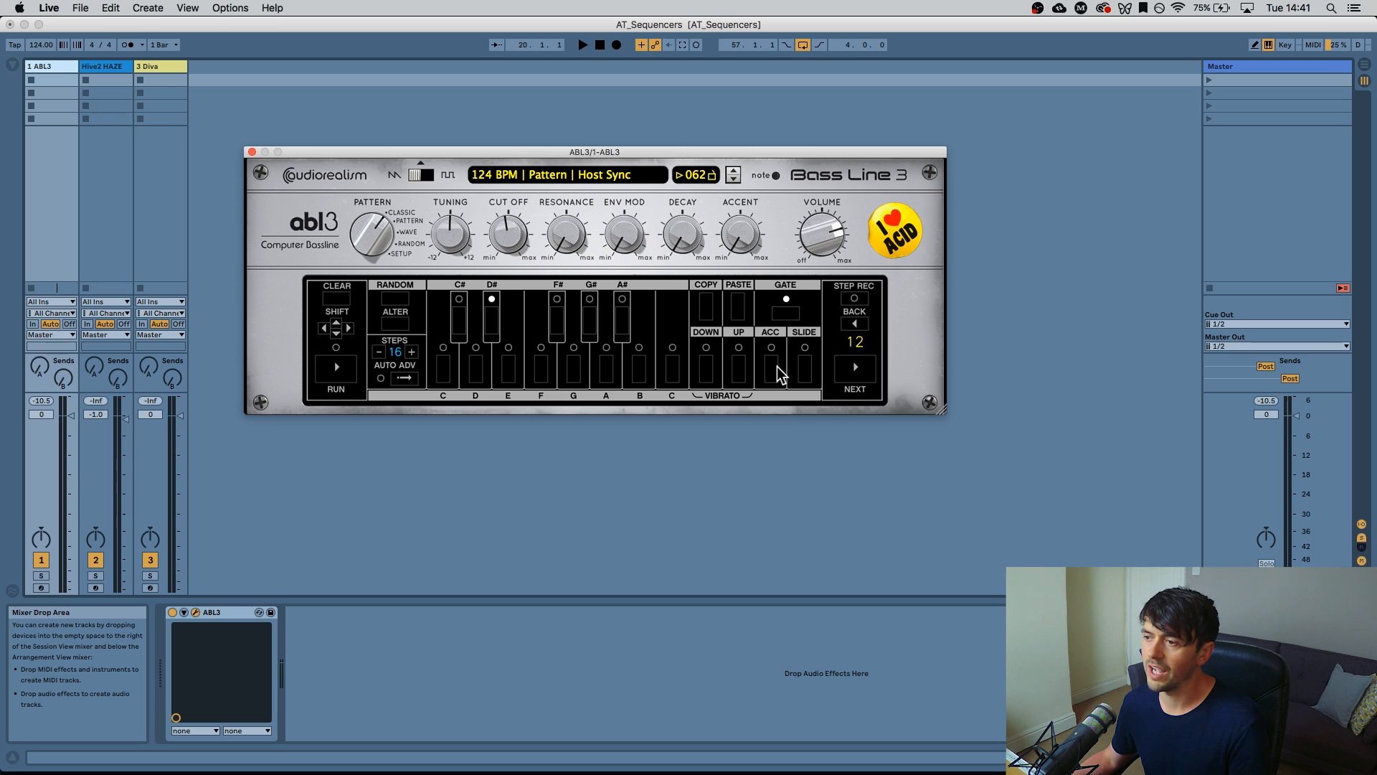
# Raise the accent to about 54% and settle the cutoff at 44%
pyautogui.moveTo(746, 218); pyautogui.dragTo(749, 247)
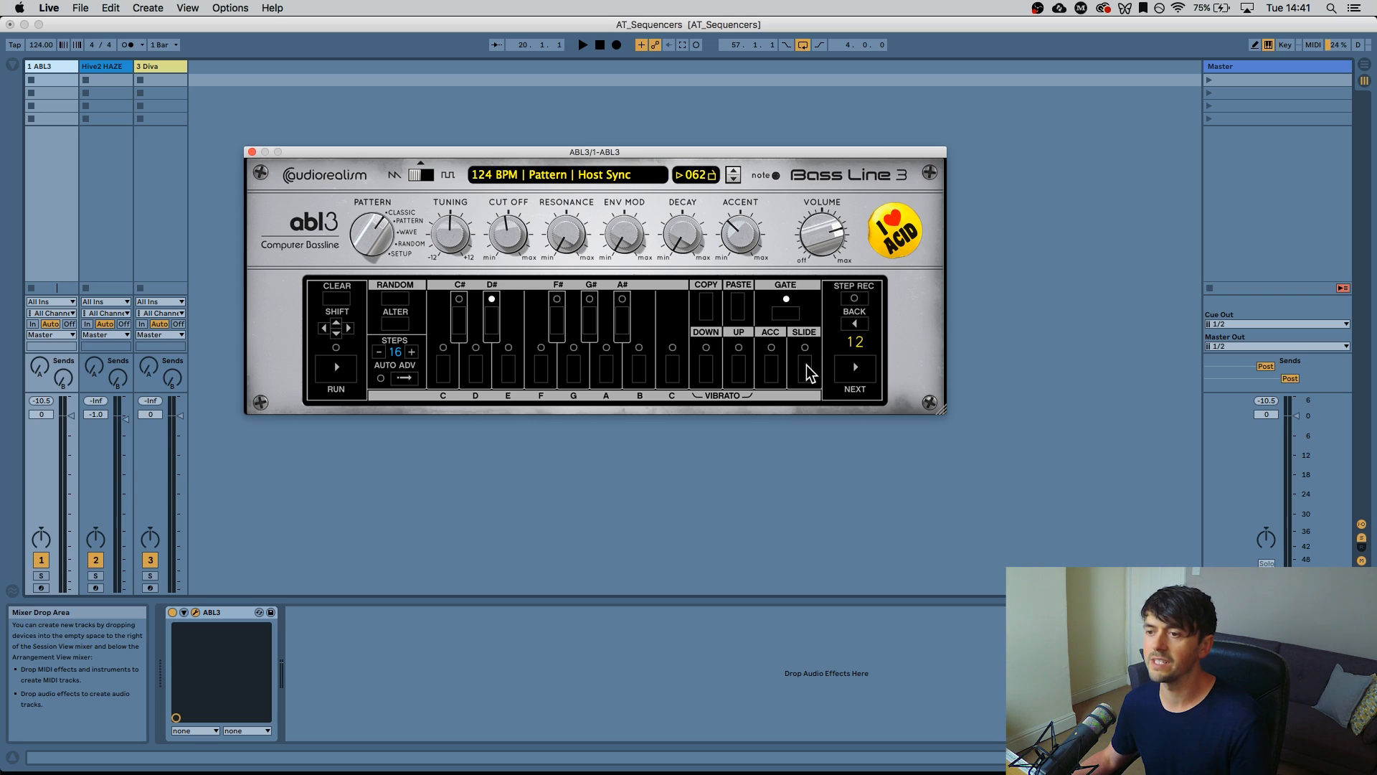
pyautogui.moveTo(503, 226); pyautogui.dragTo(500, 237)
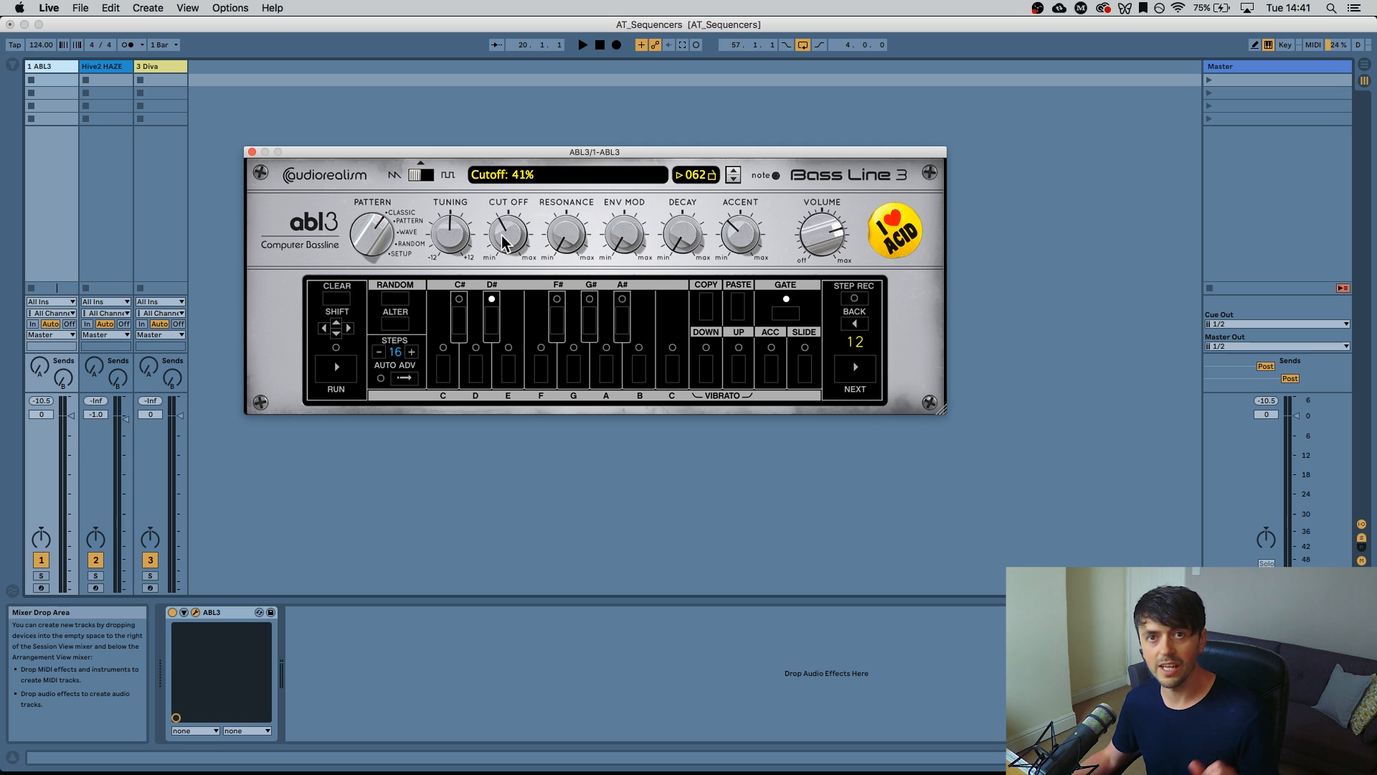
pyautogui.moveTo(502, 236); pyautogui.dragTo(503, 229)
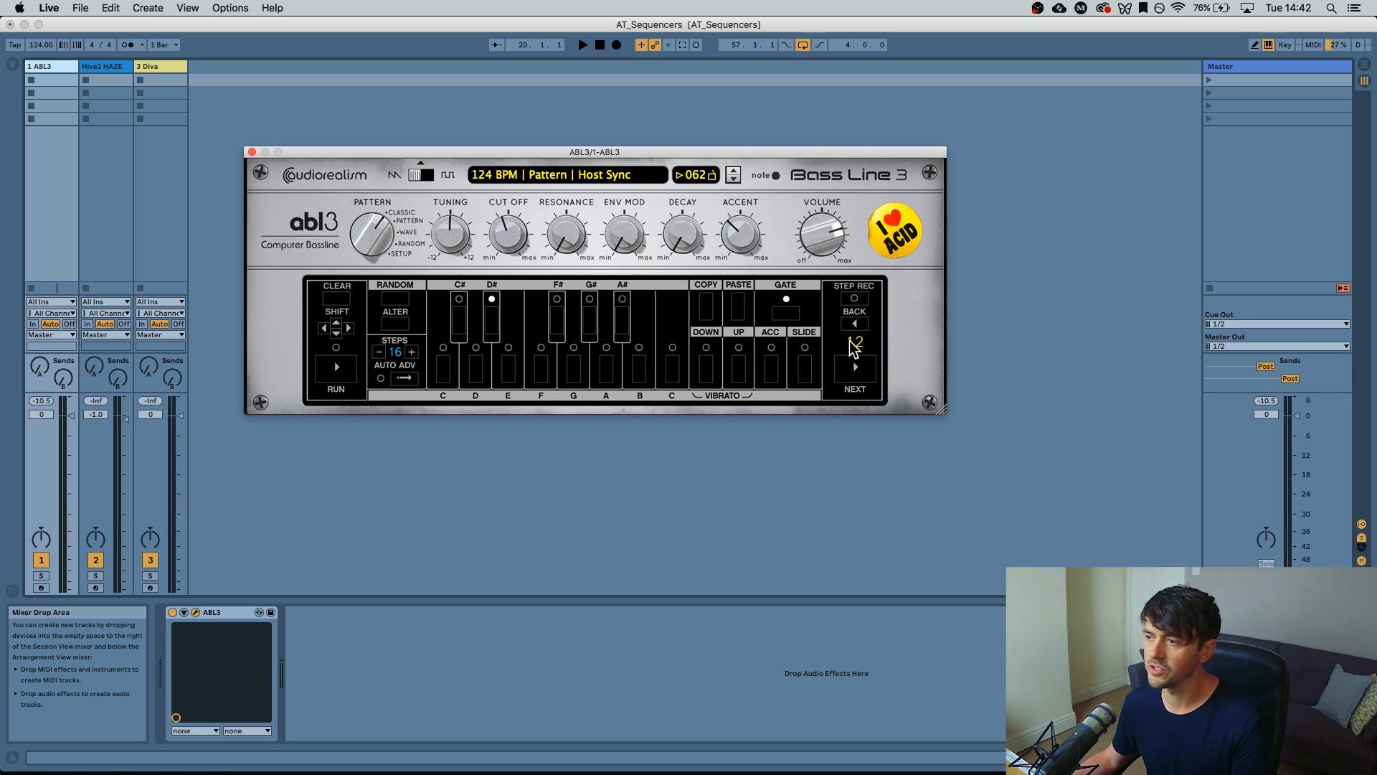
# Step back through the pattern to the first step
pyautogui.click(858, 328)
pyautogui.click(857, 328)
pyautogui.click(857, 328)
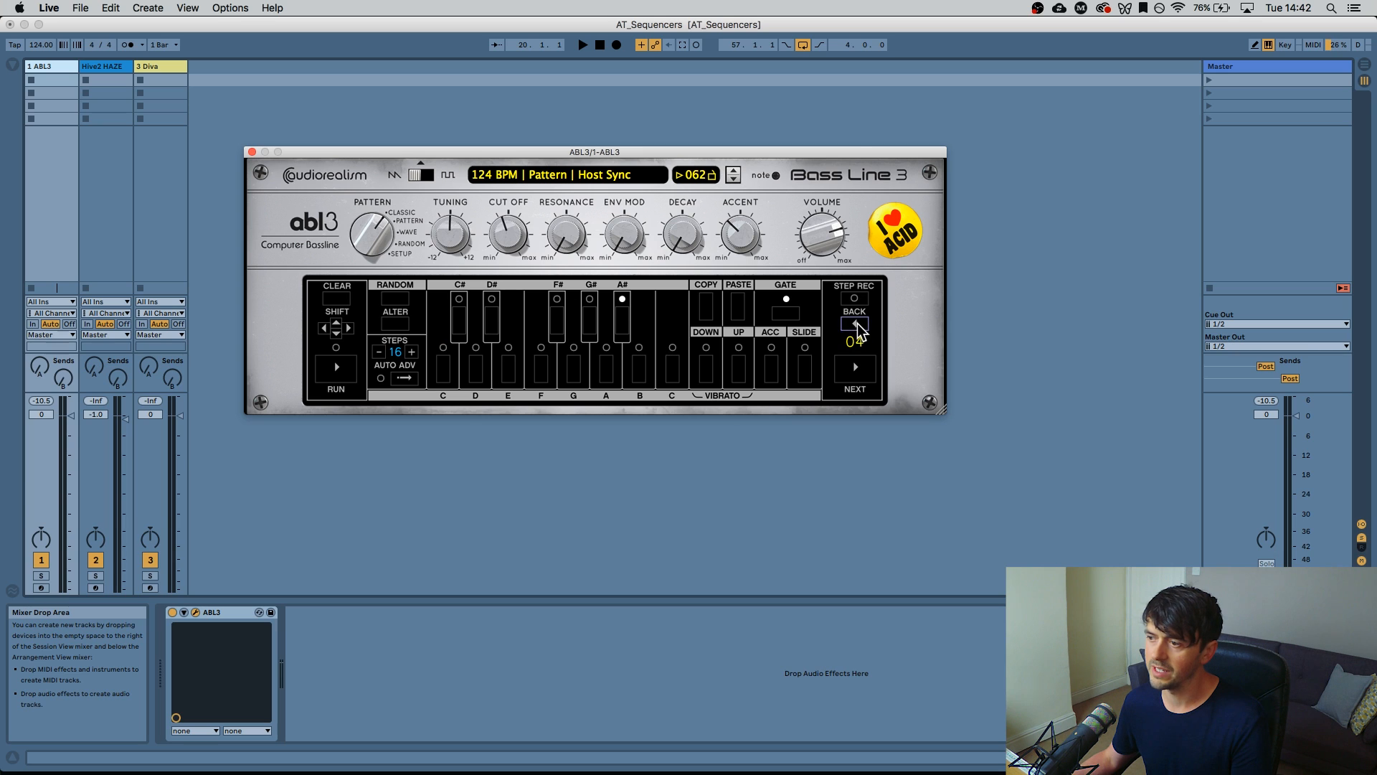
pyautogui.click(859, 329)
pyautogui.click(859, 328)
pyautogui.click(858, 328)
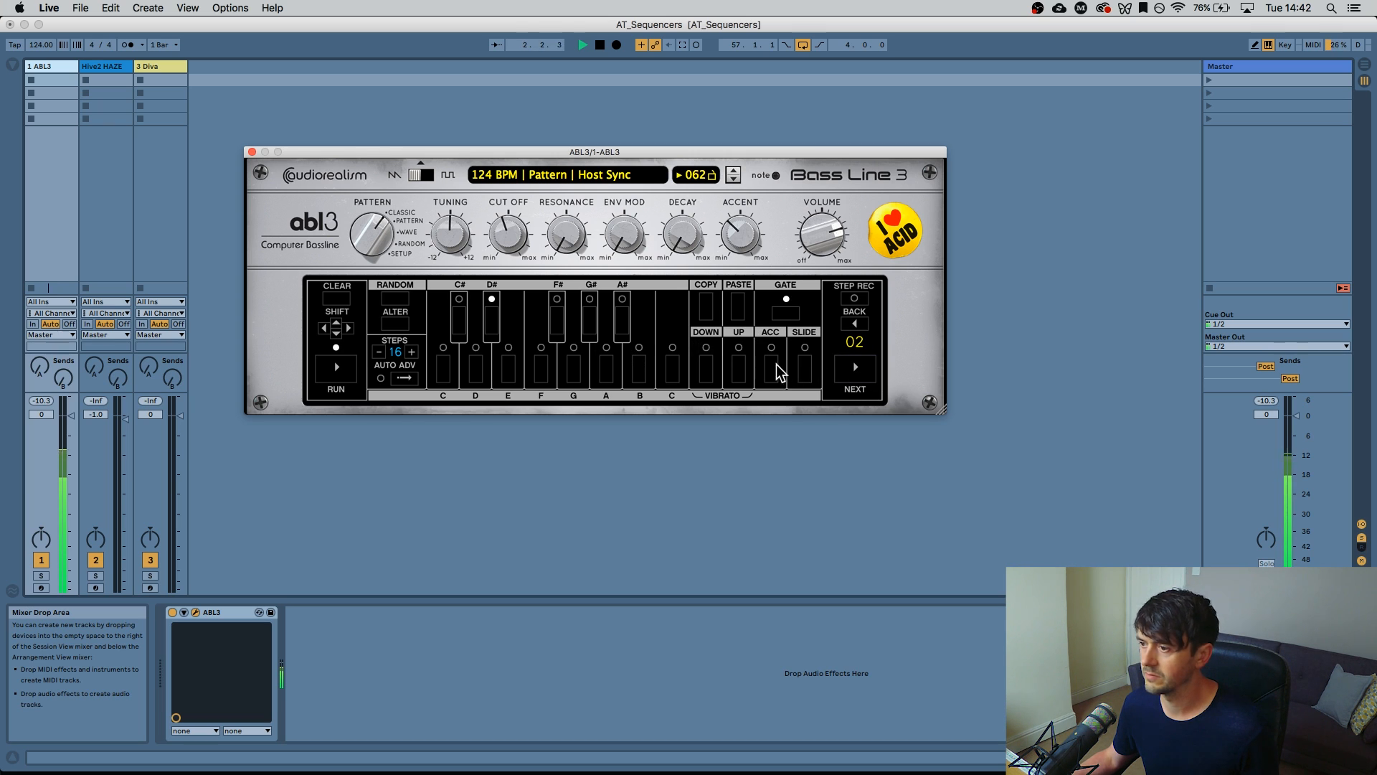
# Lower the accent amount to 41% and test, then clear, octave, accent and slide on step 03
pyautogui.click(805, 369)
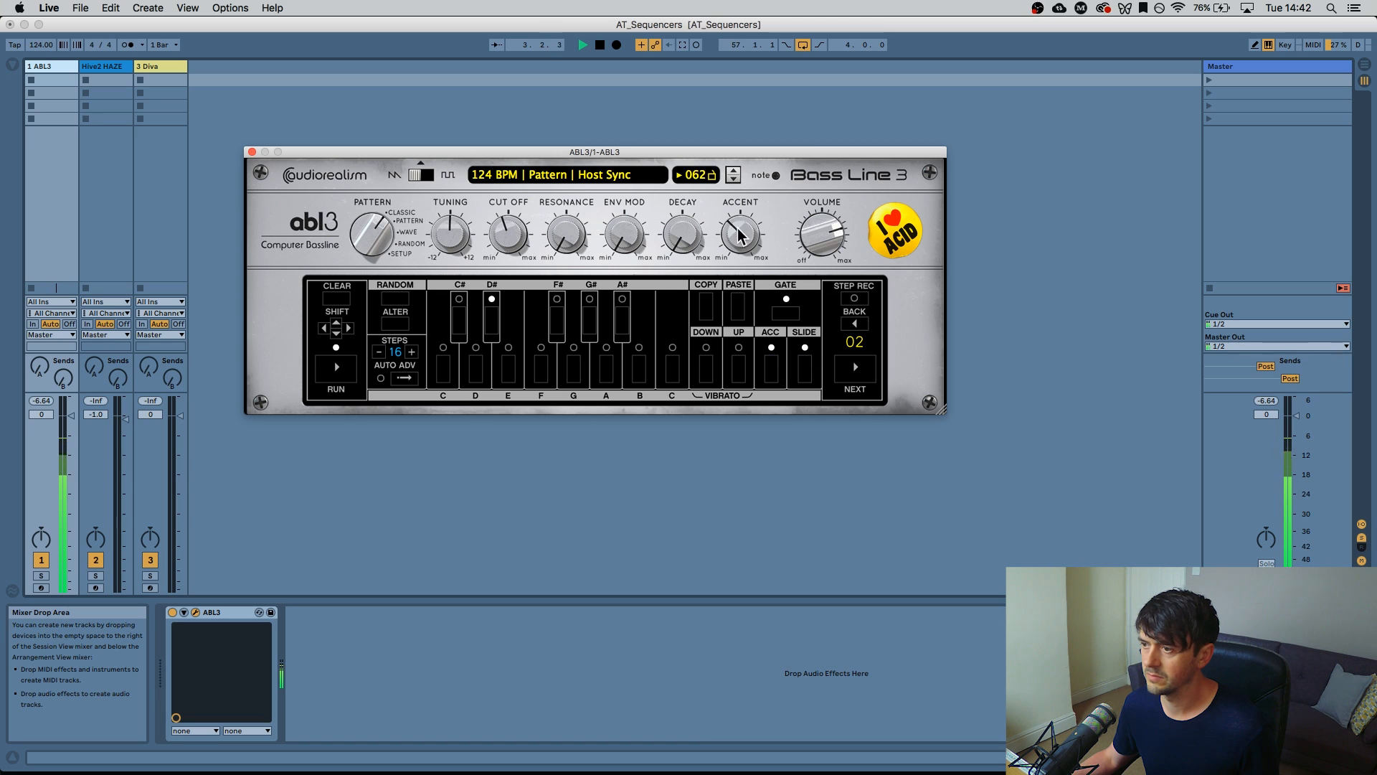
pyautogui.moveTo(735, 215)
pyautogui.moveTo(735, 215); pyautogui.dragTo(754, 238)
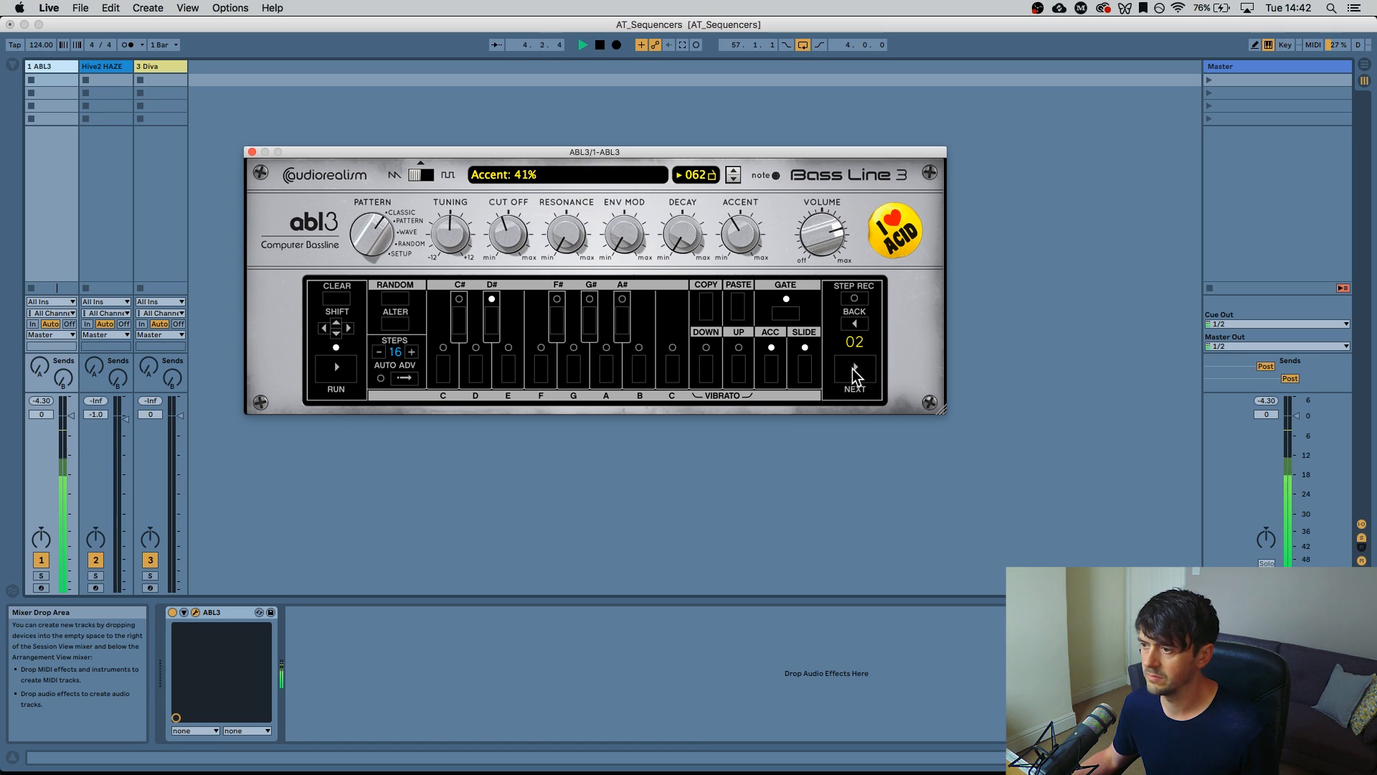
pyautogui.click(742, 365)
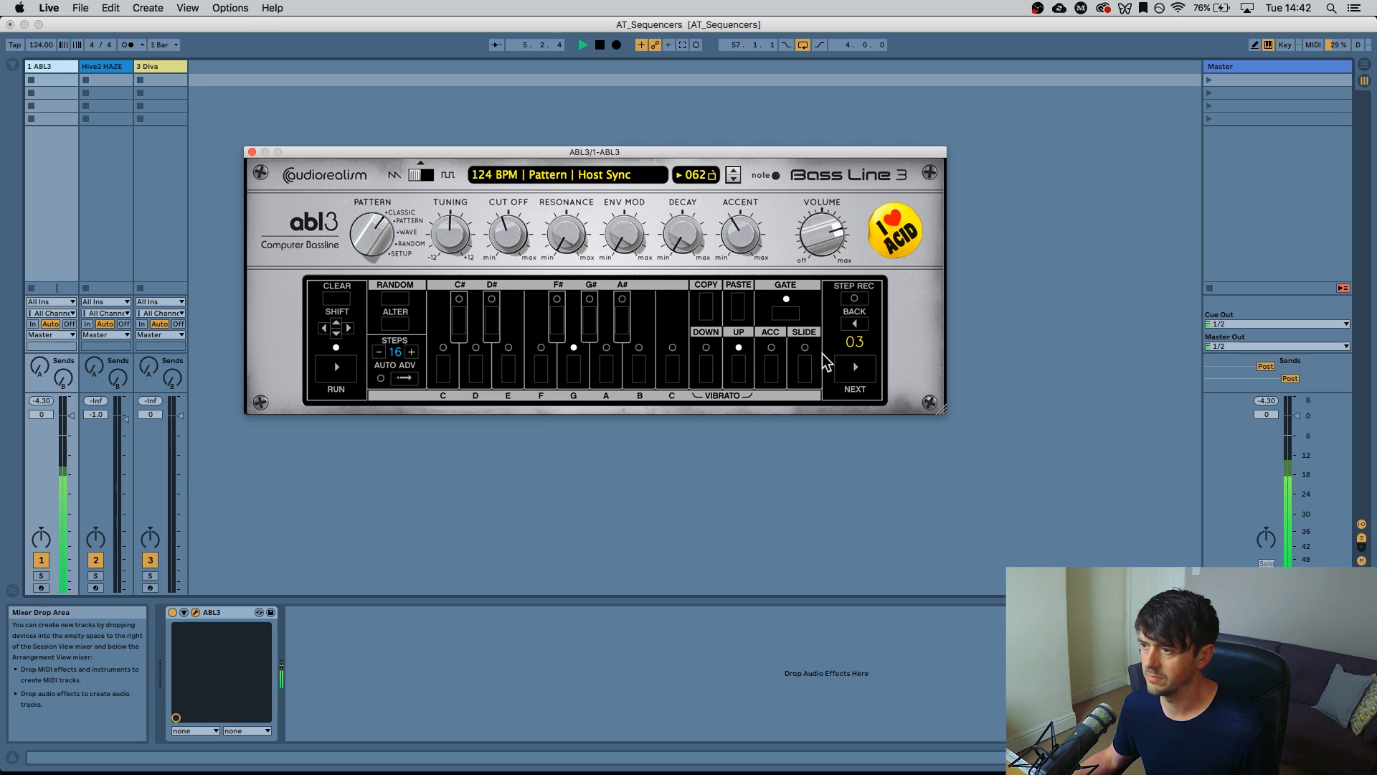
pyautogui.click(805, 369)
pyautogui.click(805, 370)
pyautogui.click(781, 367)
pyautogui.click(738, 368)
pyautogui.click(771, 367)
pyautogui.click(803, 369)
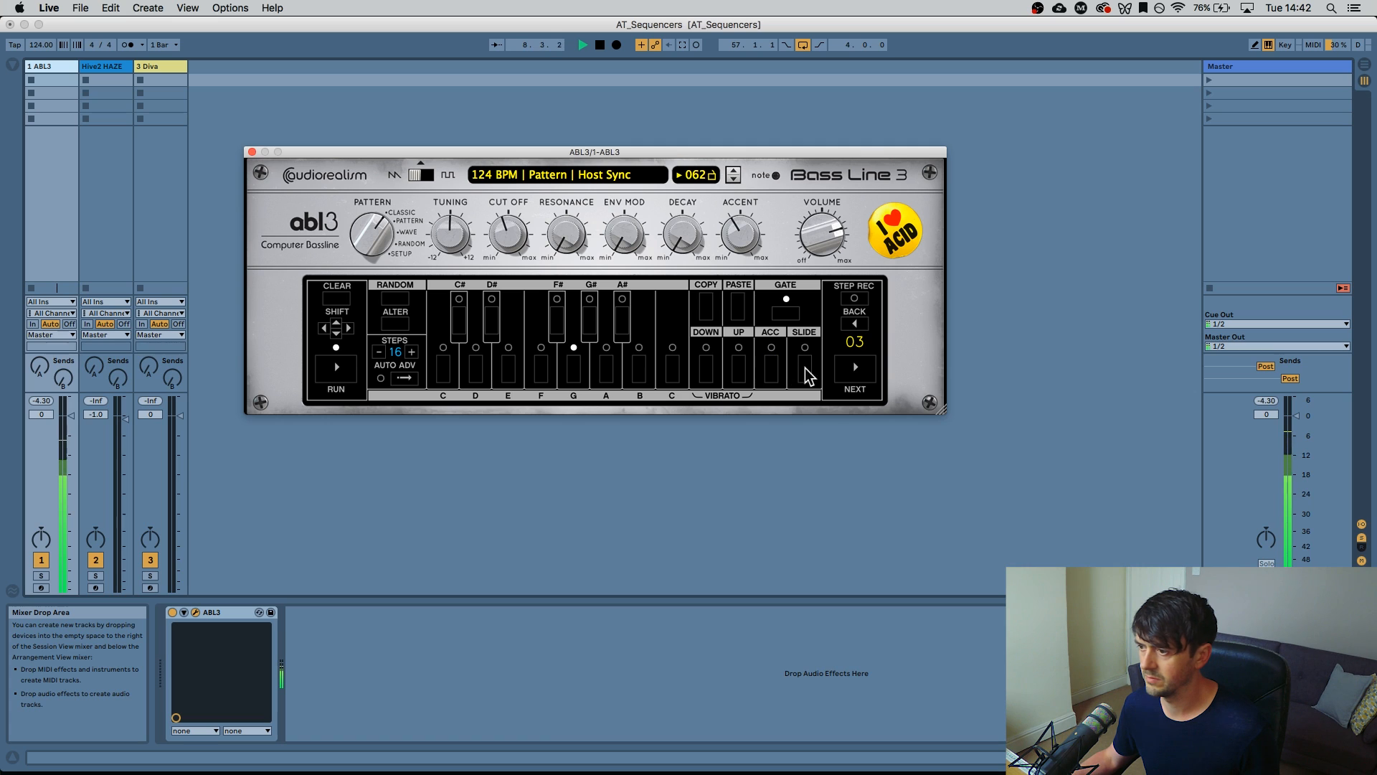
# Add a slide to step 04 and an accent to step 06
pyautogui.click(856, 368)
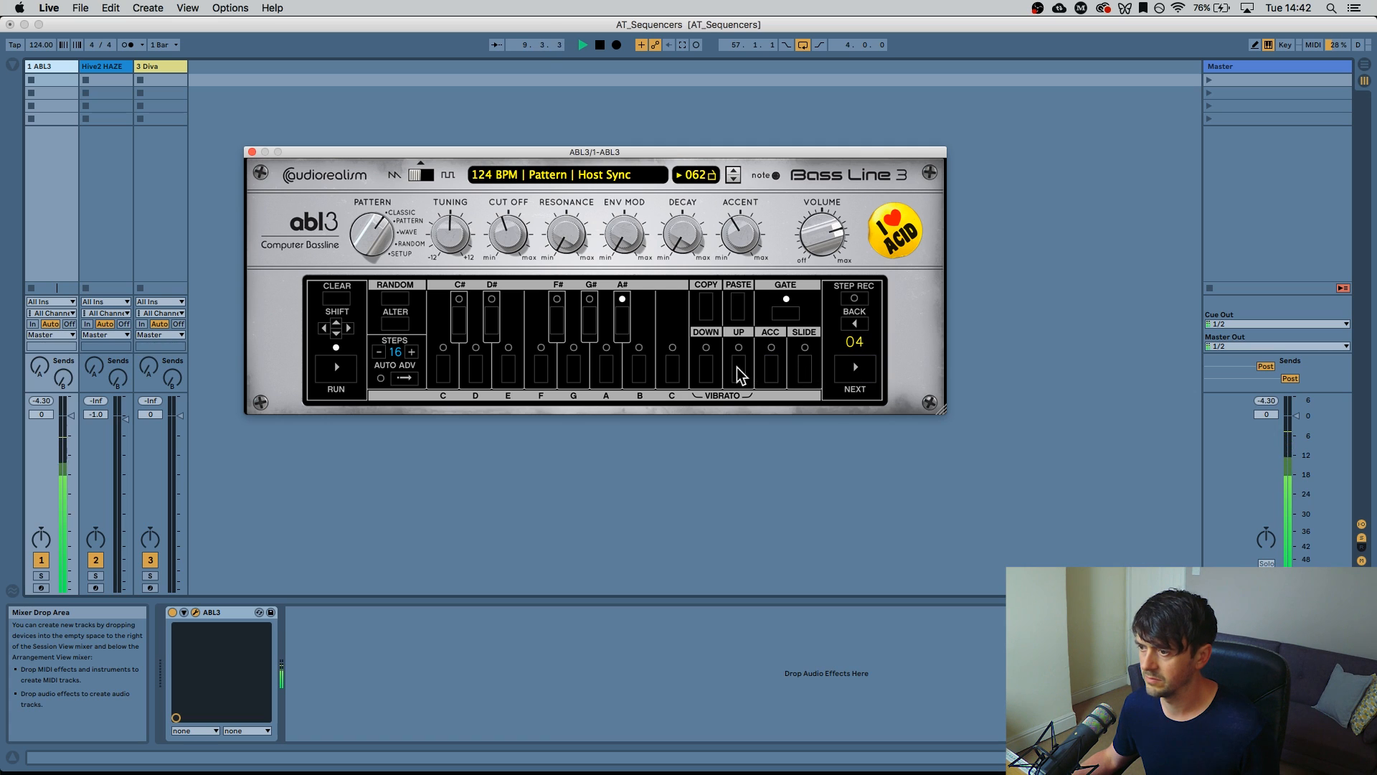
pyautogui.click(807, 370)
pyautogui.click(856, 368)
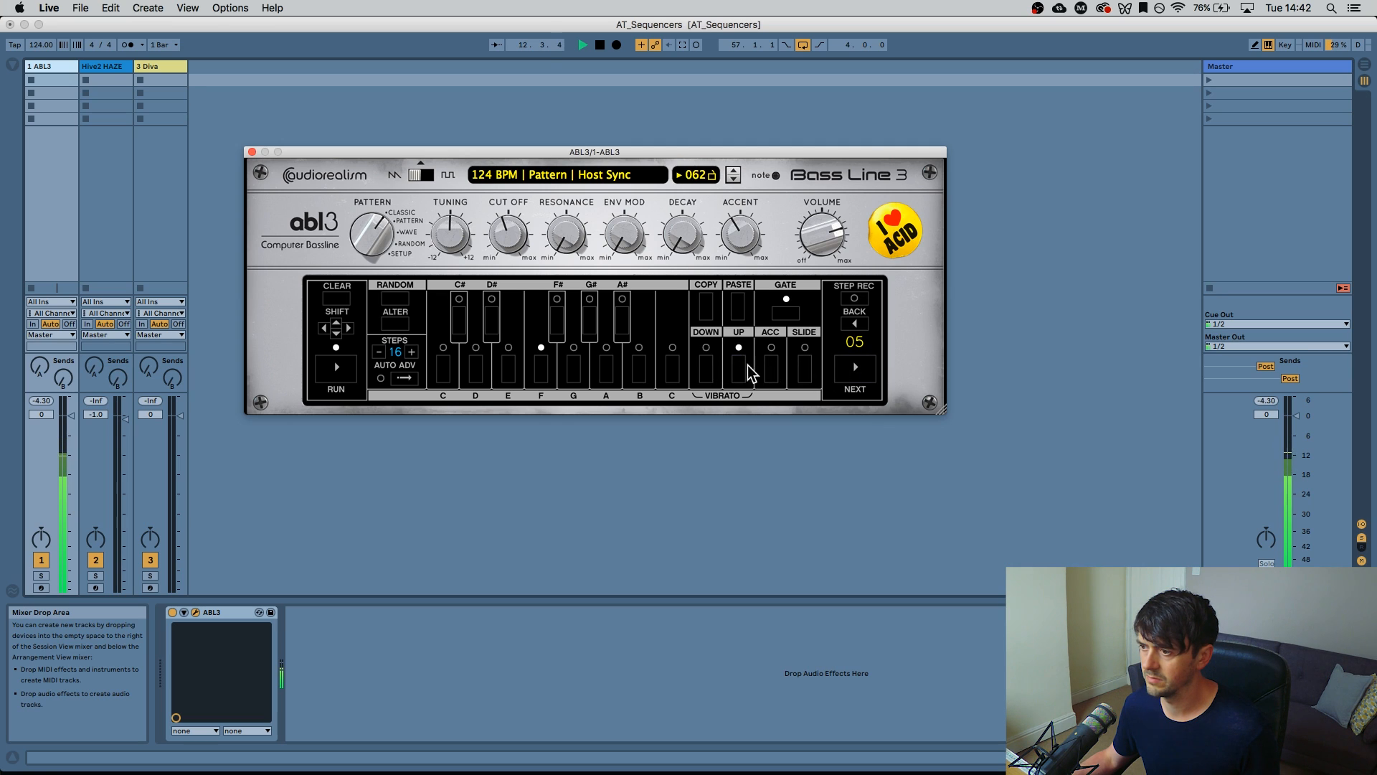
pyautogui.click(855, 367)
pyautogui.click(781, 373)
pyautogui.click(855, 370)
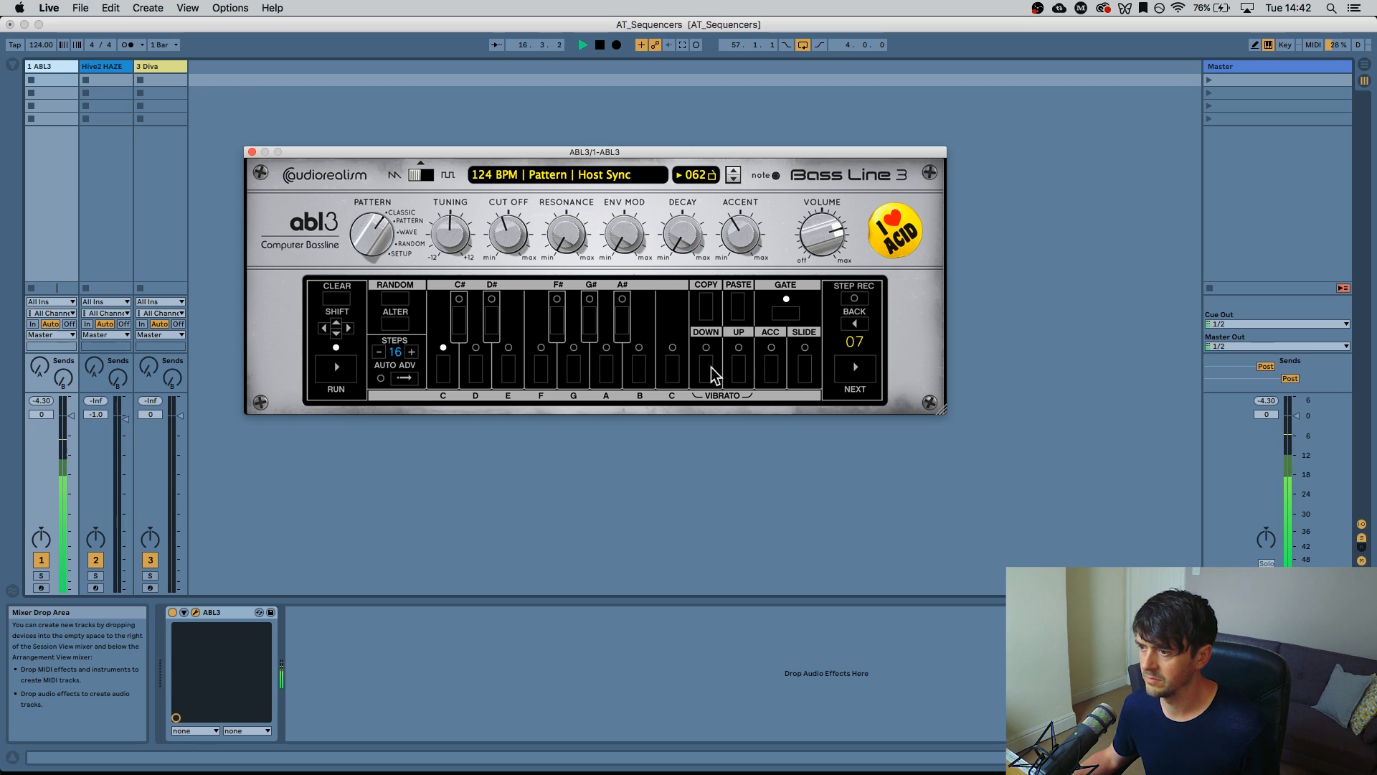
pyautogui.click(857, 369)
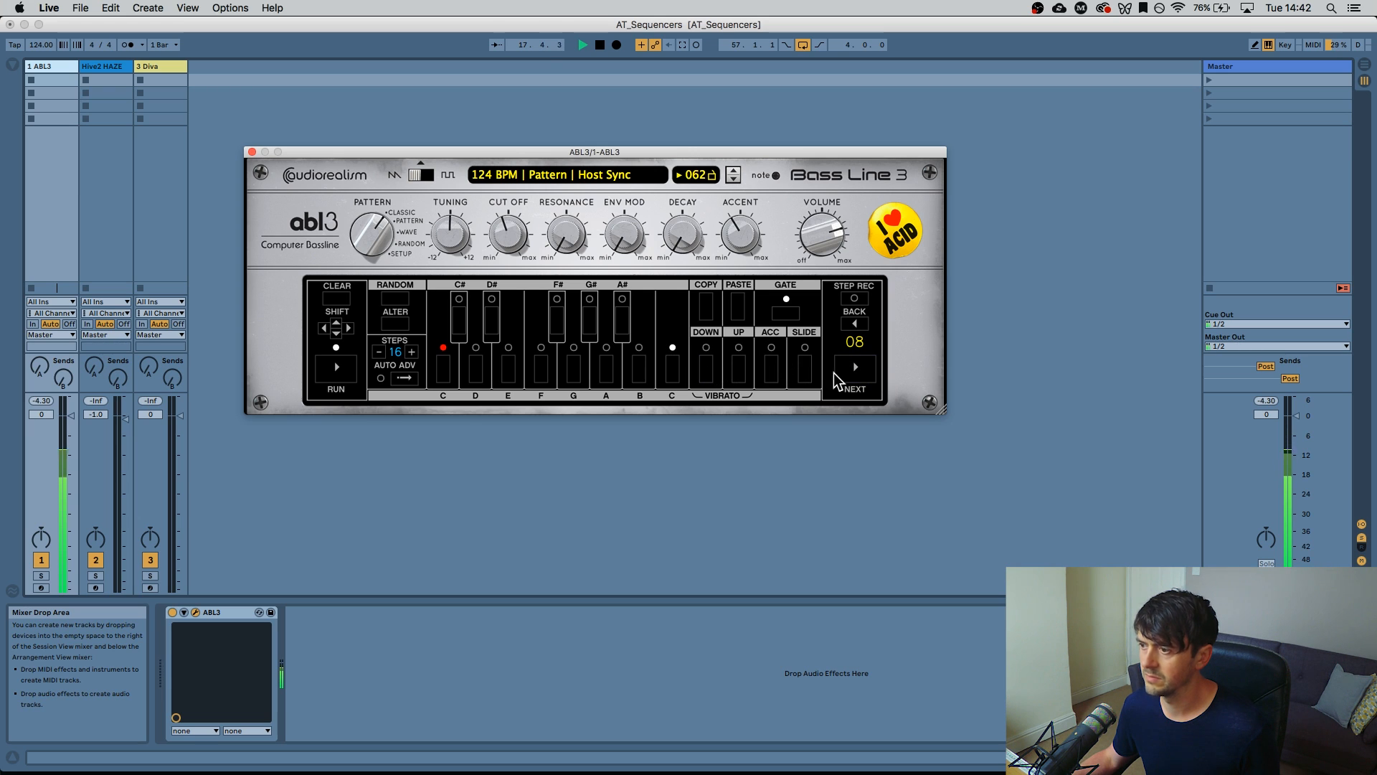
# Make step 05 an octave-down note with no octave-up or slide
pyautogui.click(855, 324)
pyautogui.click(738, 364)
pyautogui.click(702, 363)
pyautogui.click(804, 368)
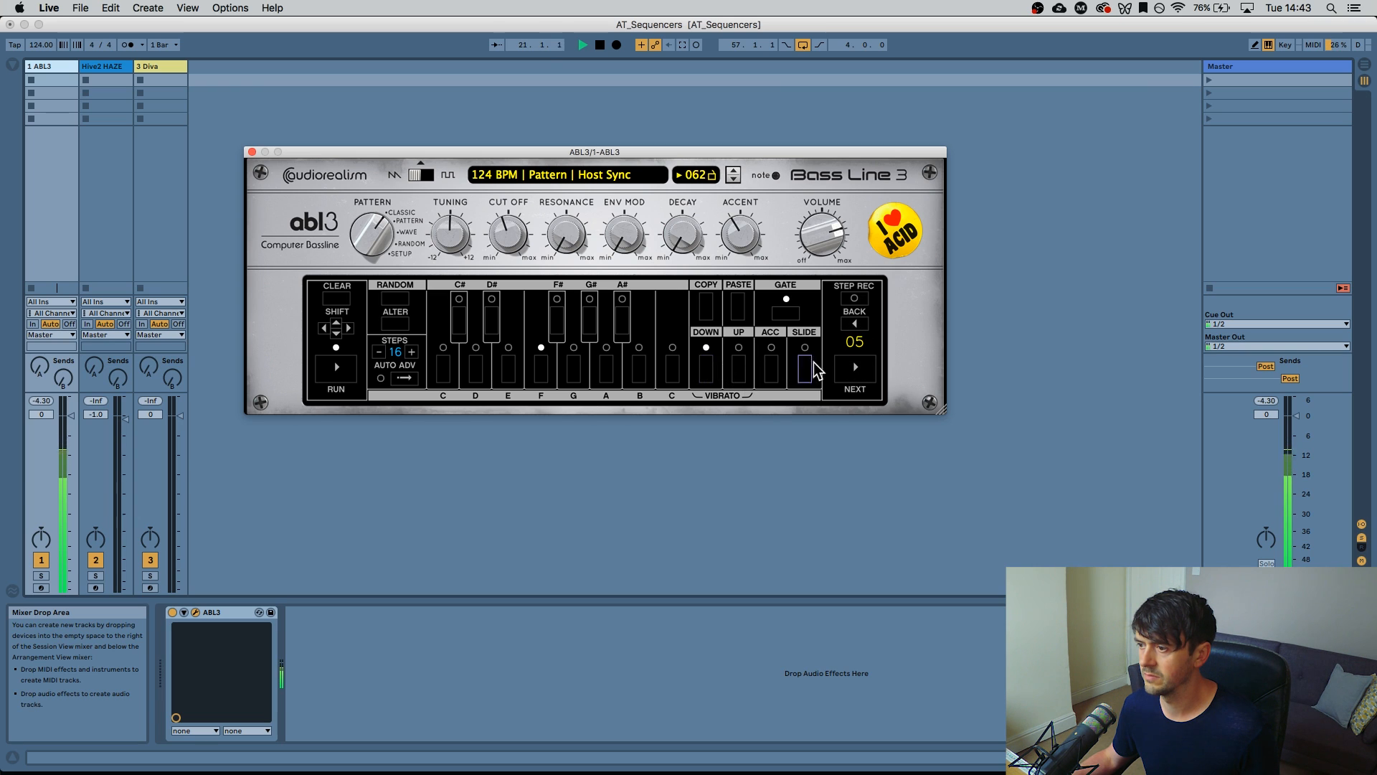
# Accent step 07 and give step 08 a slide and octave-up
pyautogui.click(855, 373)
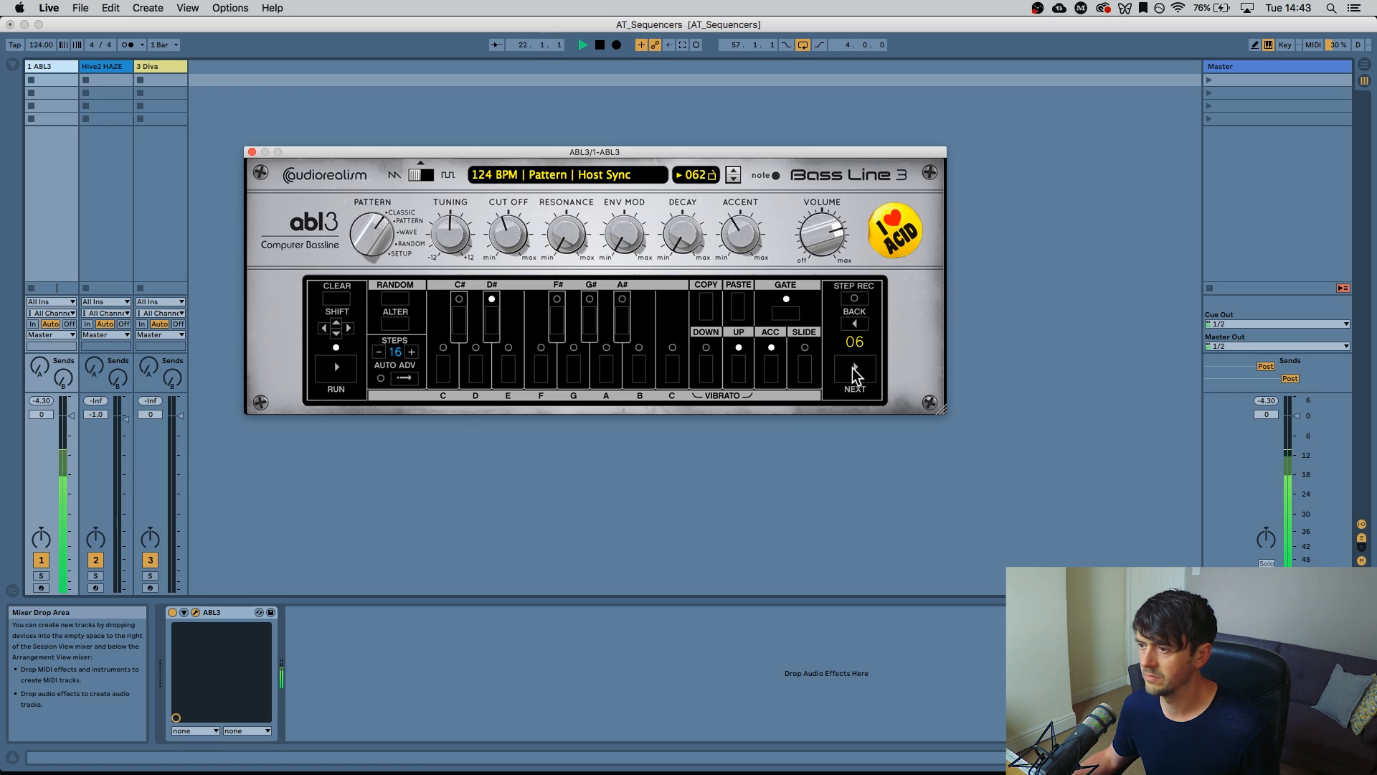
pyautogui.click(855, 373)
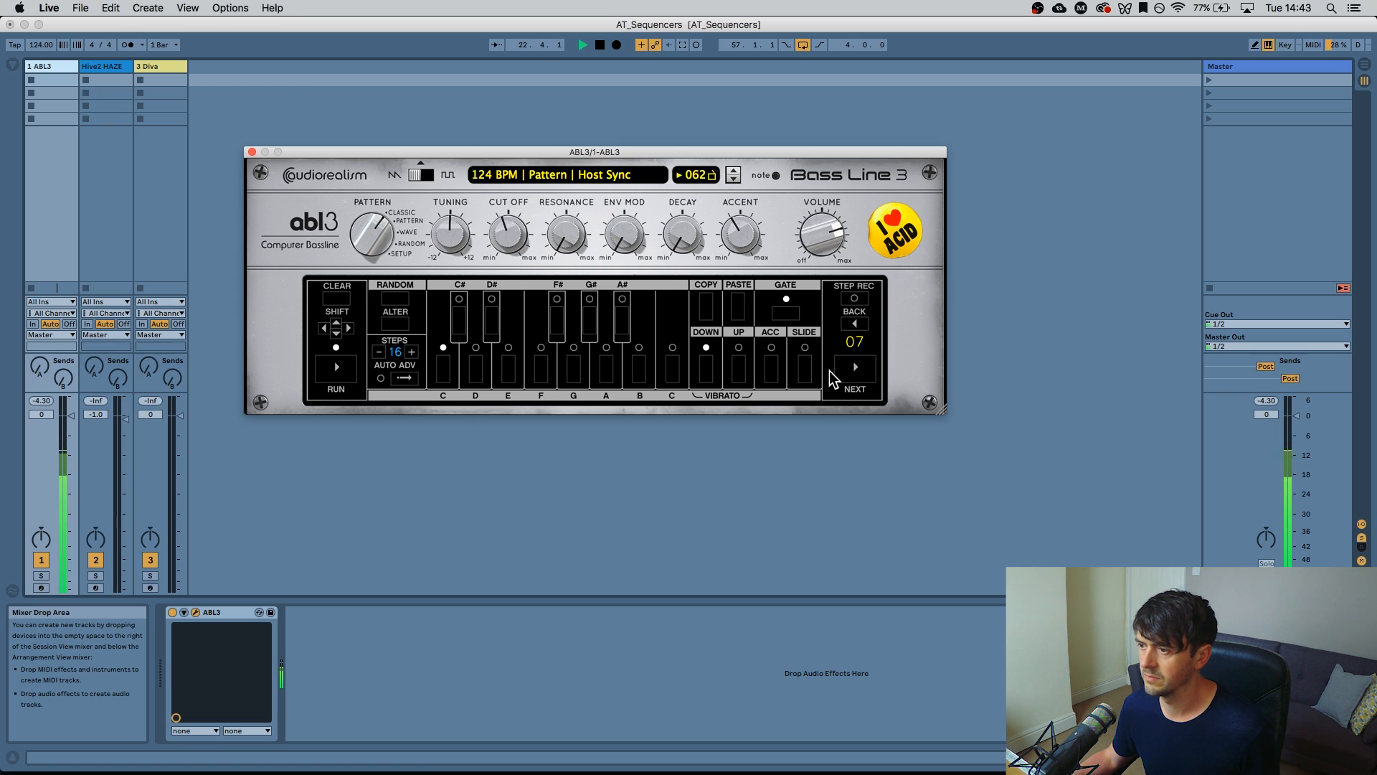
pyautogui.click(772, 370)
pyautogui.click(855, 373)
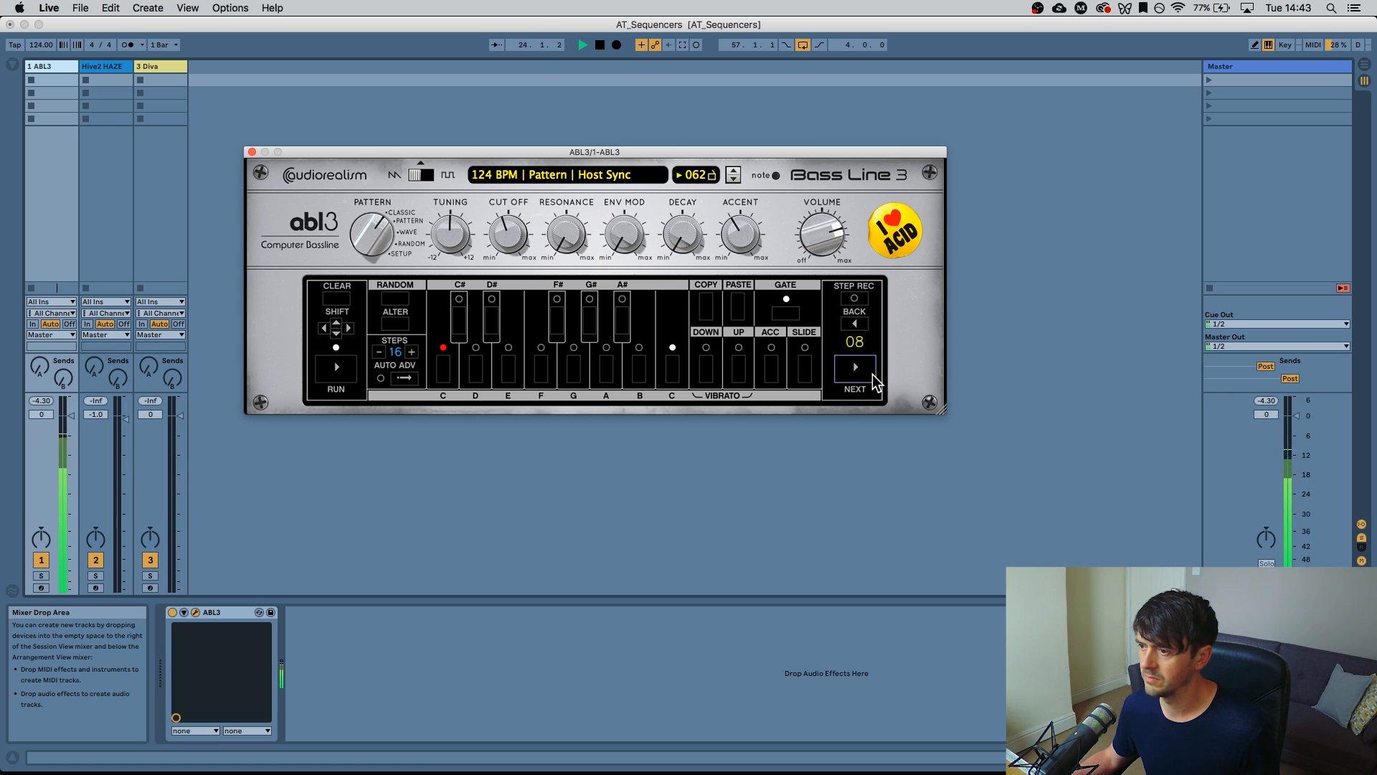
pyautogui.click(805, 373)
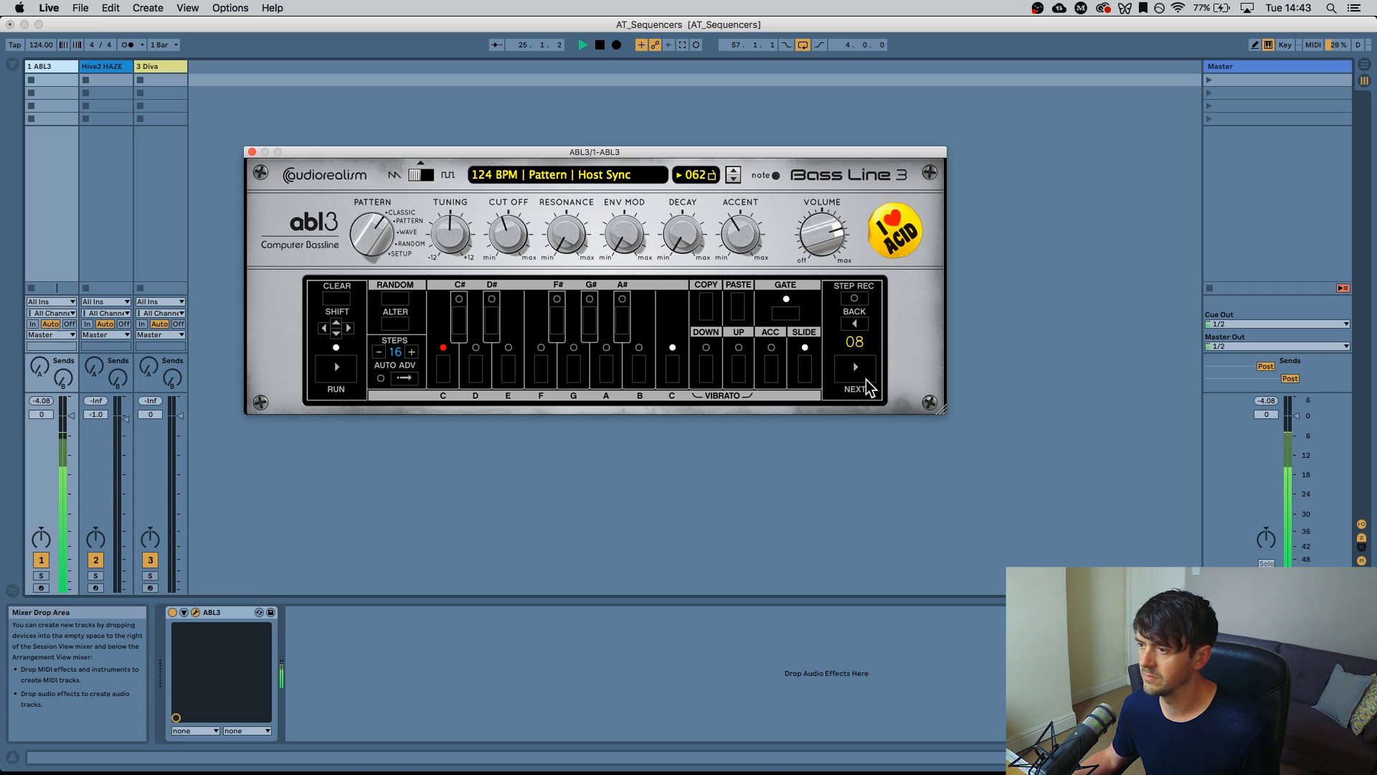
pyautogui.click(740, 370)
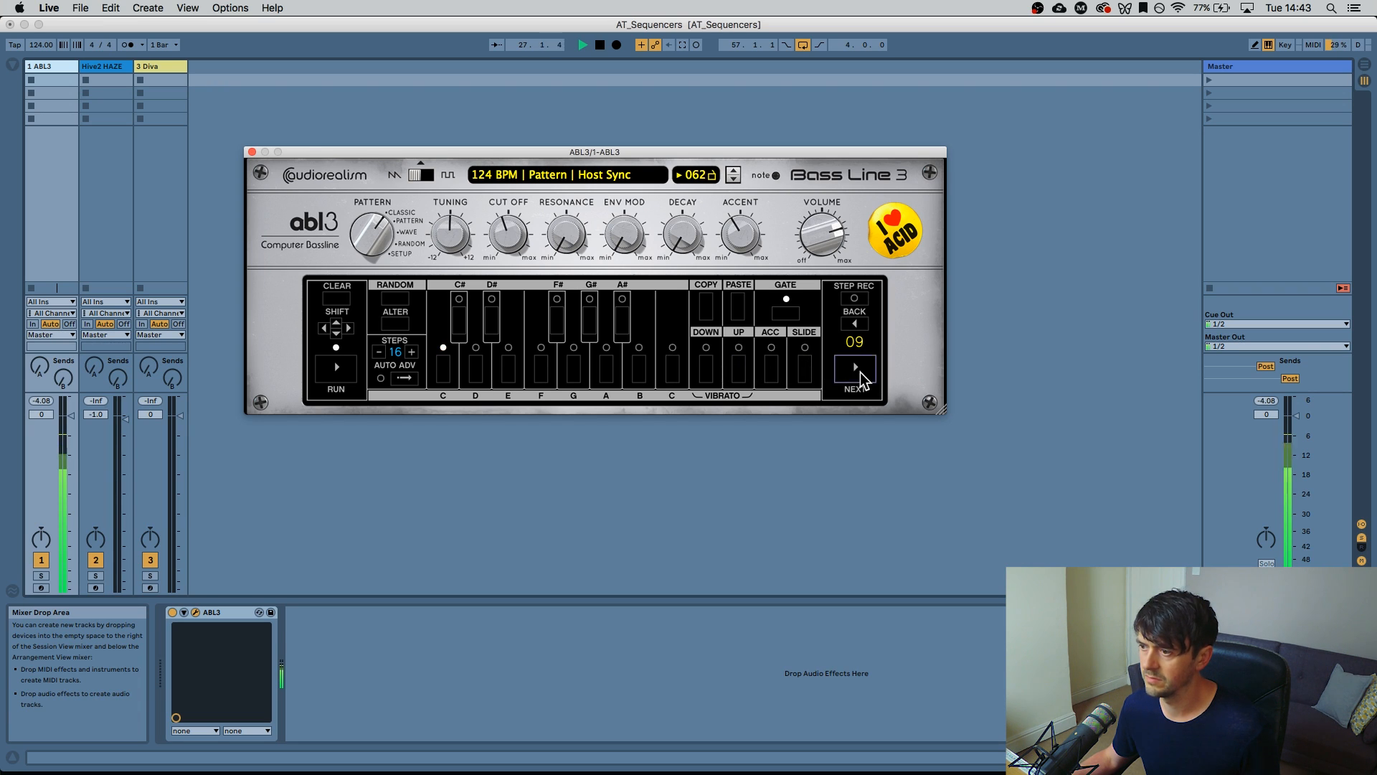
# Give step 09 a slide, an octave-up and an accent
pyautogui.click(804, 370)
pyautogui.click(707, 370)
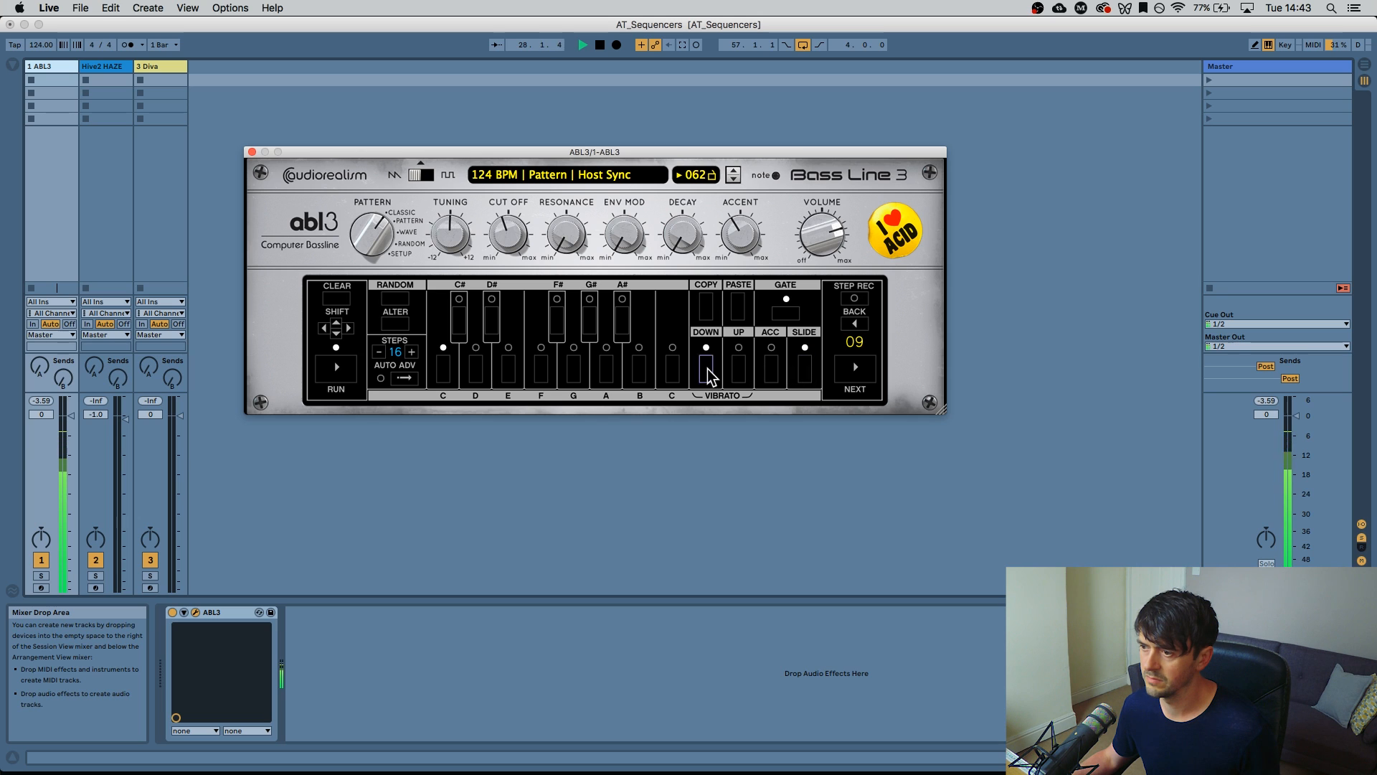
pyautogui.click(737, 367)
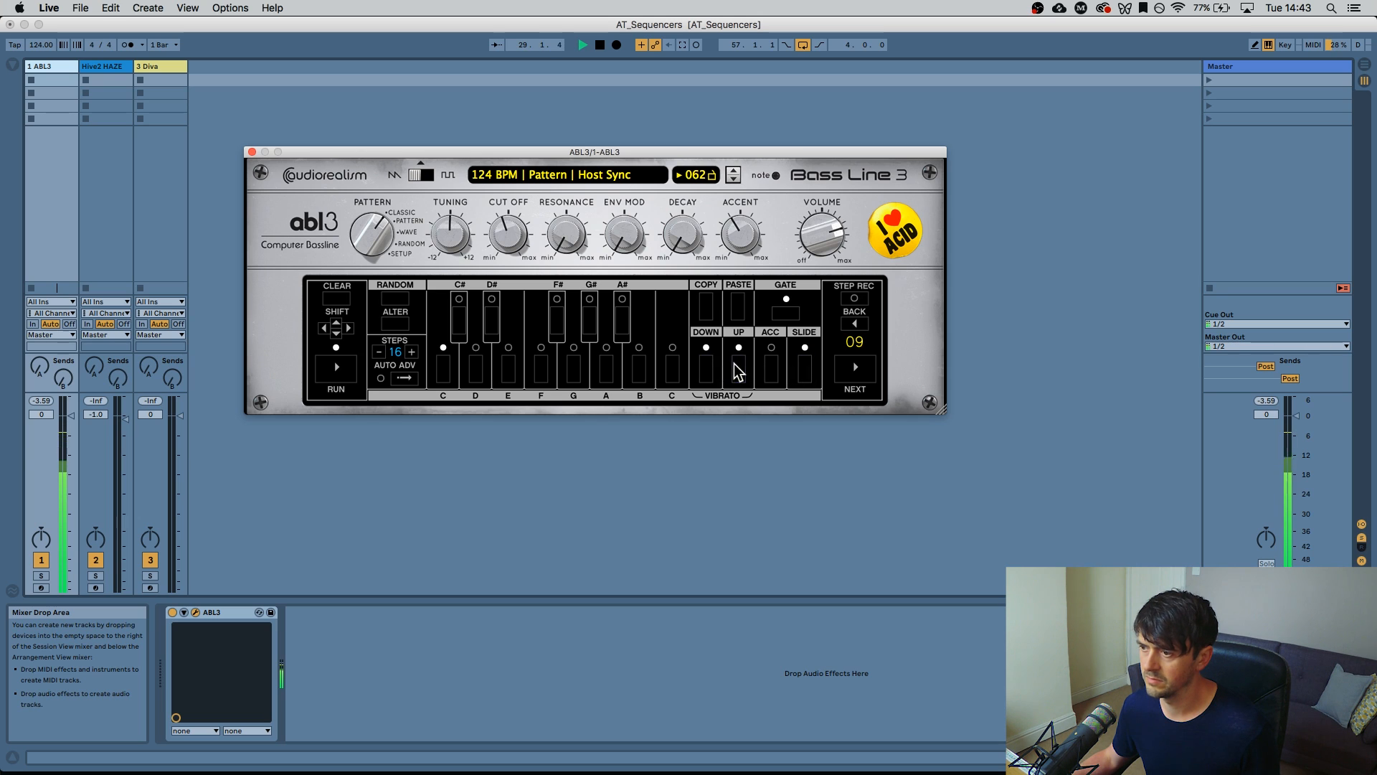
pyautogui.click(709, 373)
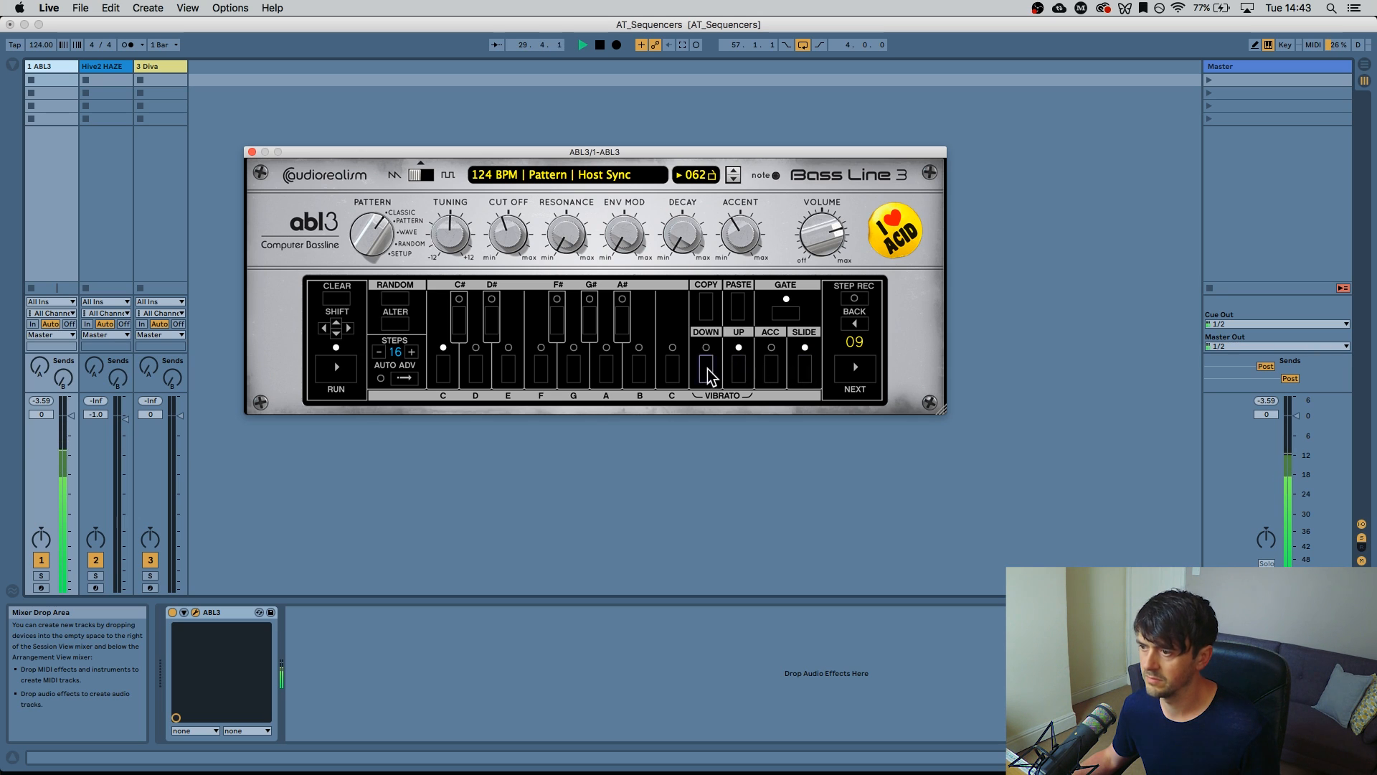
pyautogui.click(773, 370)
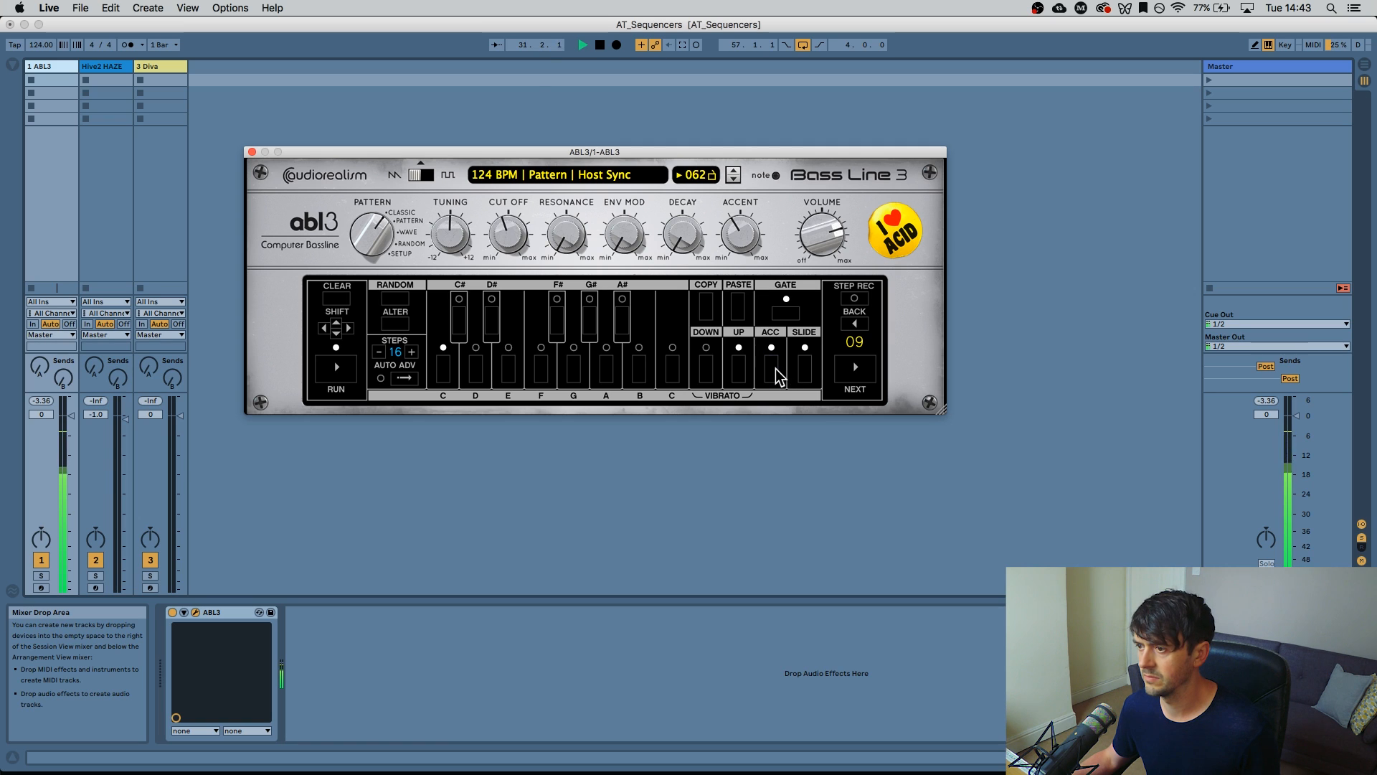
# Clear the slide and octave-down from step 10 and raise step 11 an octave
pyautogui.click(806, 369)
pyautogui.click(807, 373)
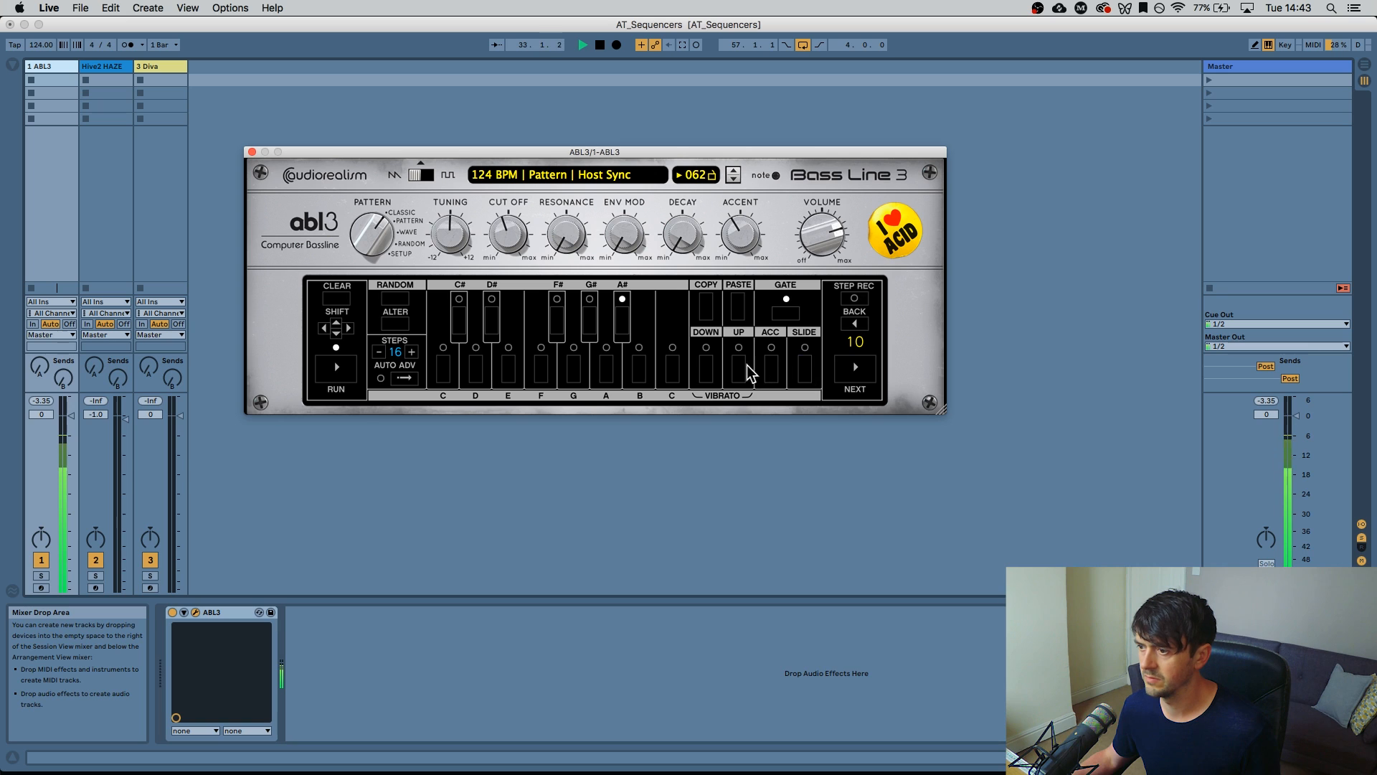
pyautogui.click(708, 371)
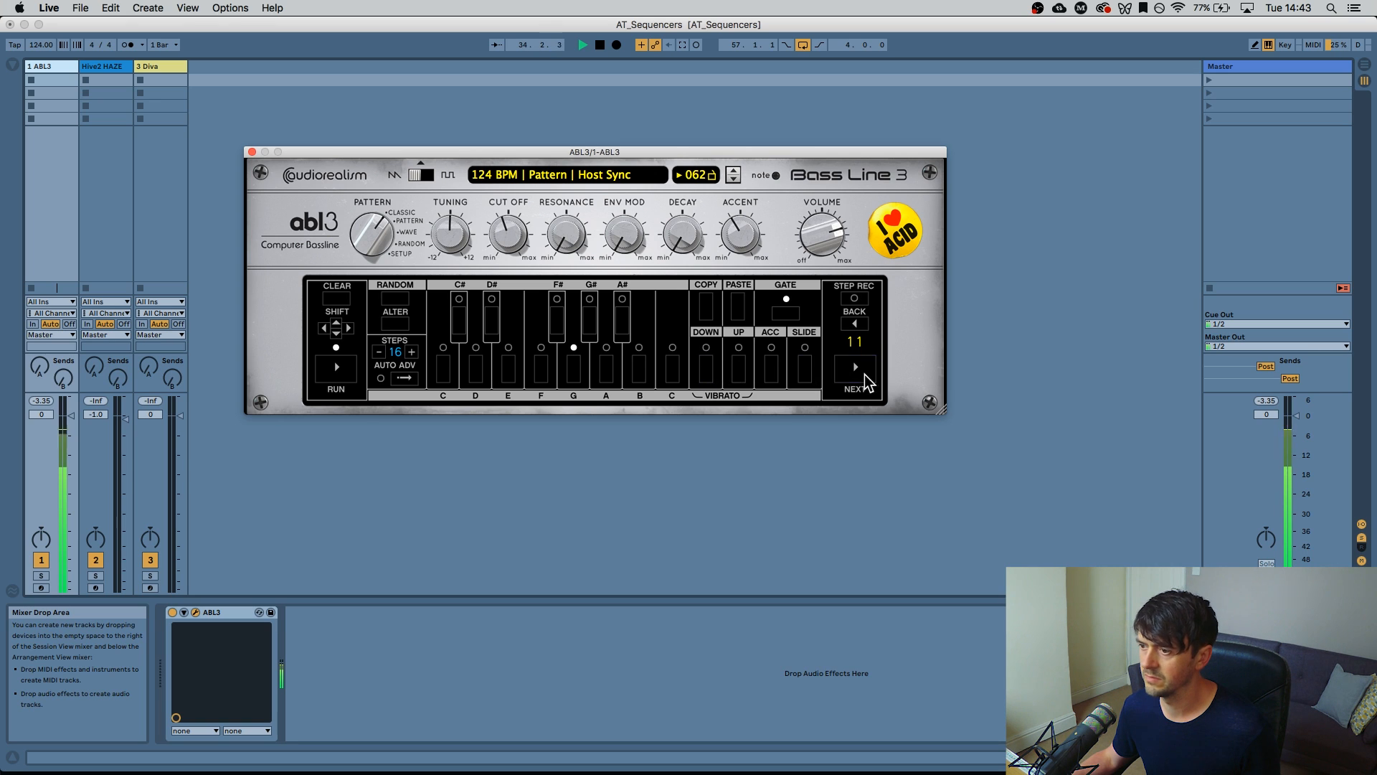
pyautogui.click(739, 368)
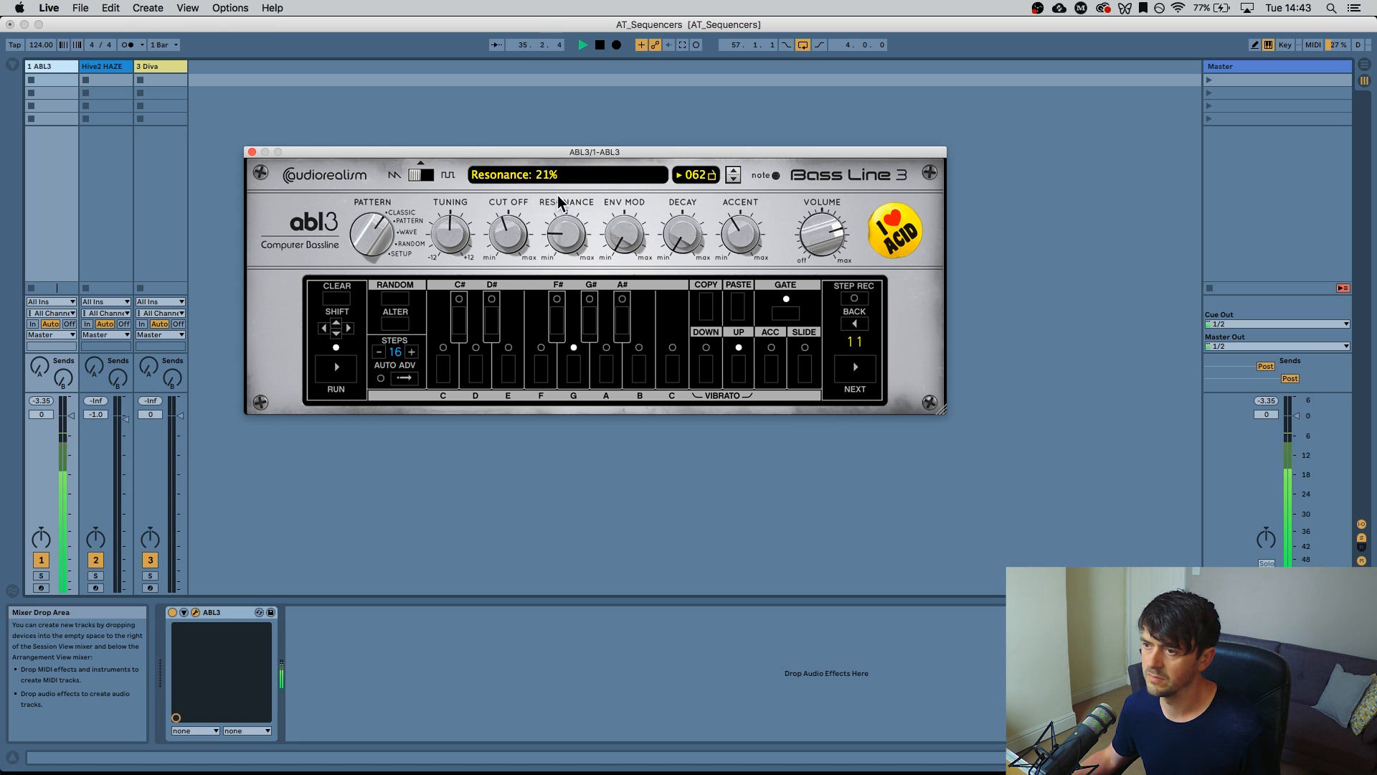
# Raise resonance, set env mod to 31%, cutoff to 27% and decay to 38%
pyautogui.moveTo(558, 195); pyautogui.dragTo(545, 160)
pyautogui.moveTo(510, 238); pyautogui.dragTo(511, 251)
pyautogui.moveTo(631, 227); pyautogui.dragTo(595, 163)
pyautogui.moveTo(511, 242); pyautogui.dragTo(605, 235)
pyautogui.moveTo(688, 241); pyautogui.dragTo(639, 197)
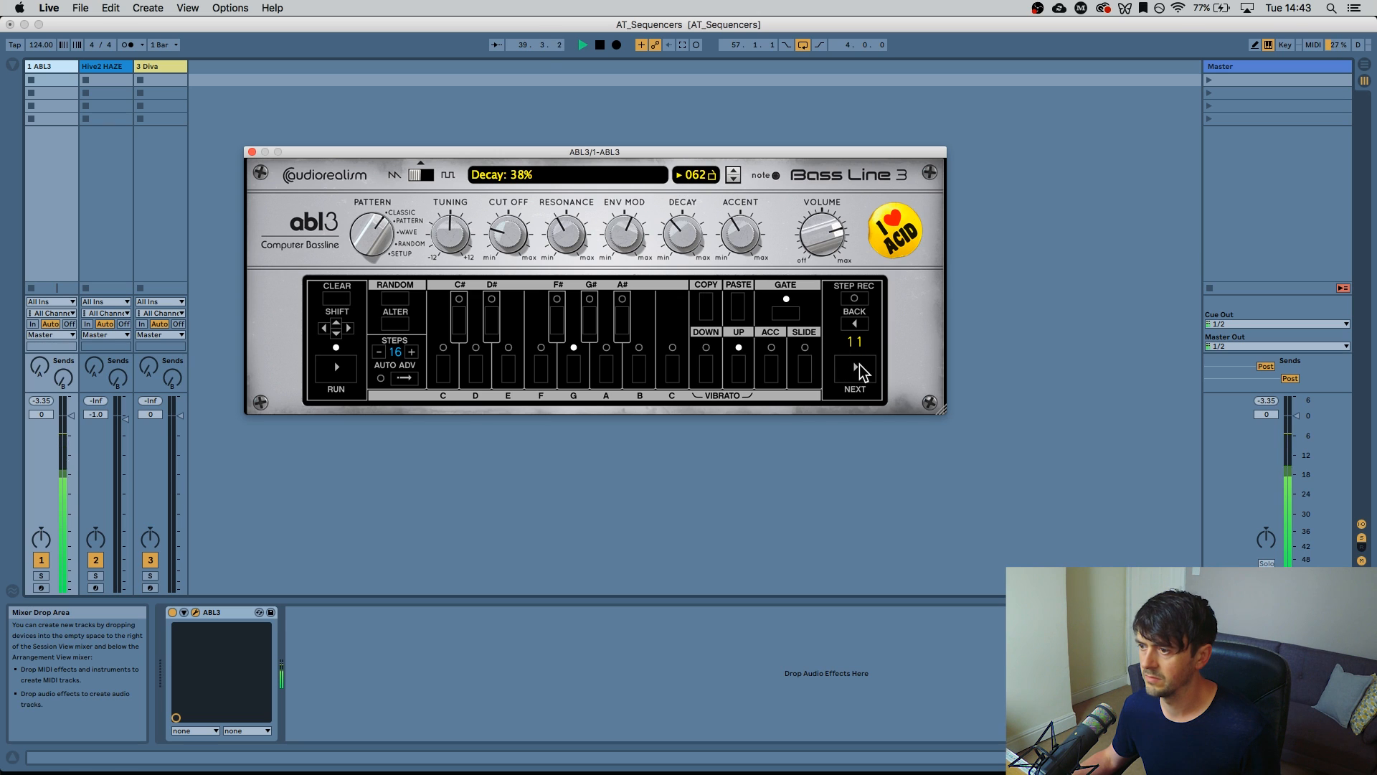
# Add accent and slide to step 13 and drop step 14 an octave
pyautogui.click(856, 368)
pyautogui.click(769, 372)
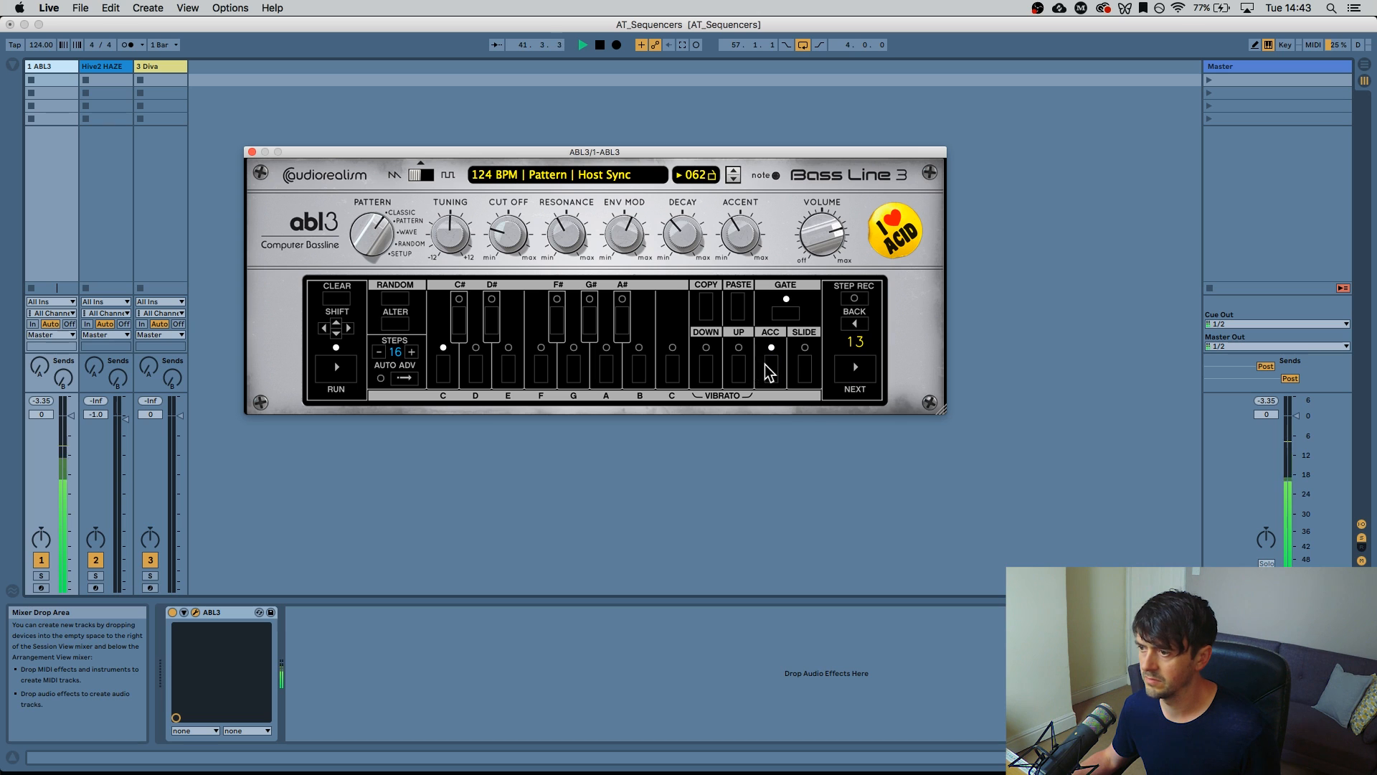
pyautogui.click(801, 372)
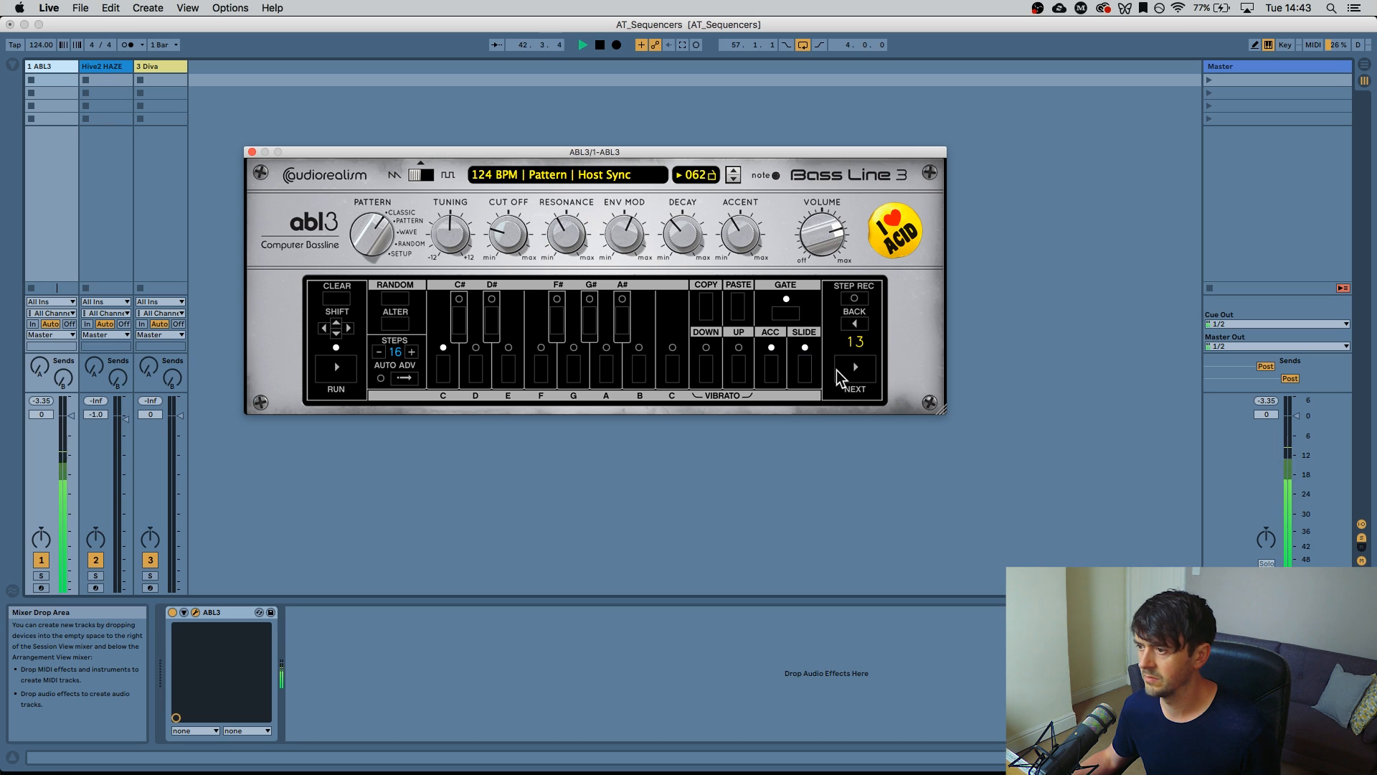
pyautogui.click(854, 324)
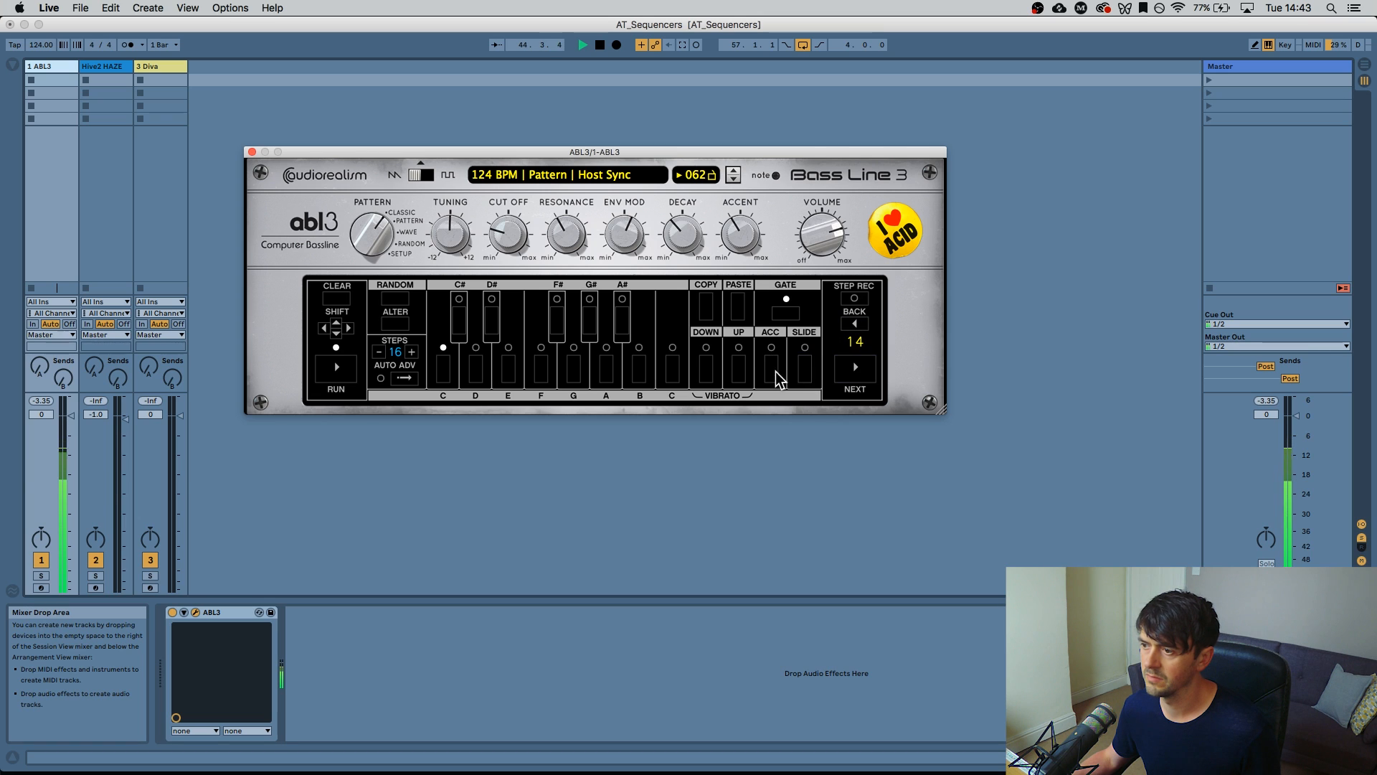
pyautogui.click(703, 371)
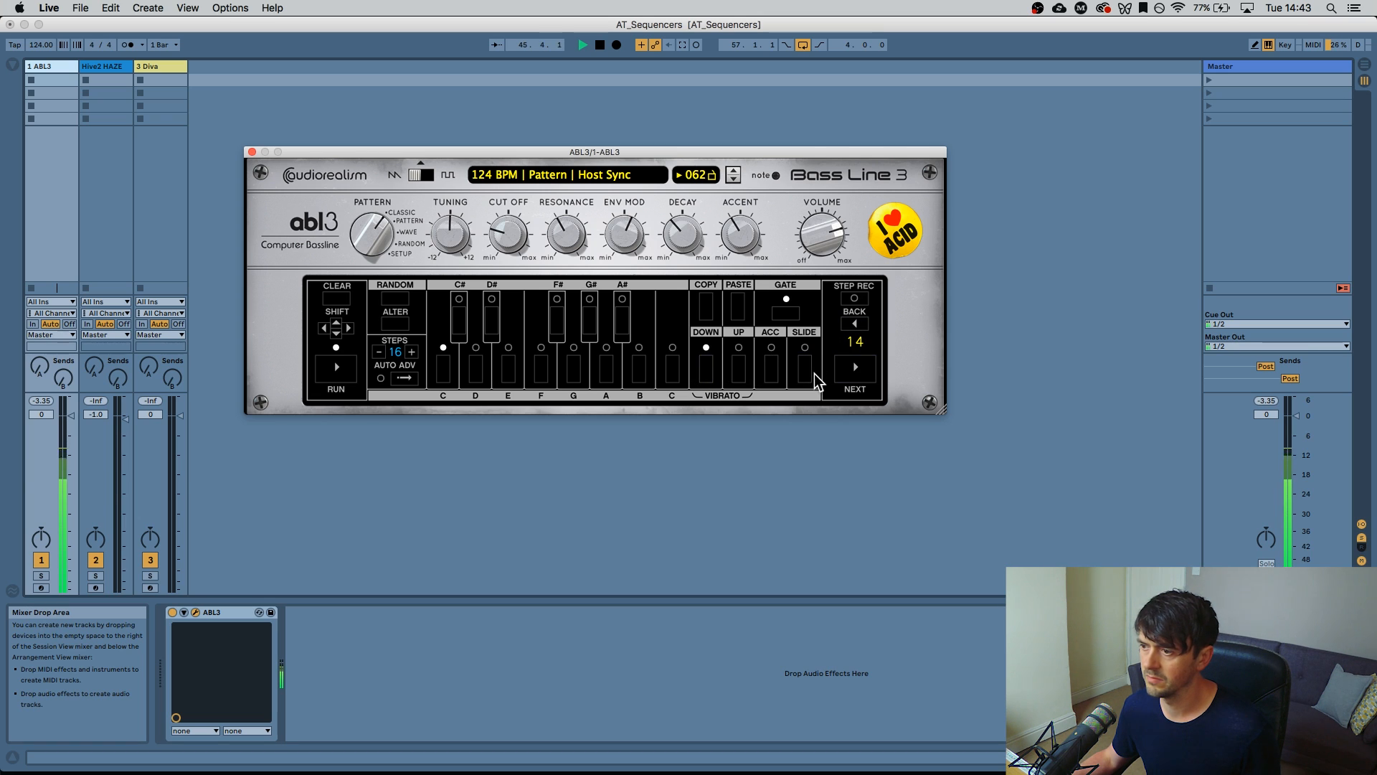
# Make step 15 octave-up with slide and no accent, and step 16 octave-down with accent
pyautogui.click(854, 368)
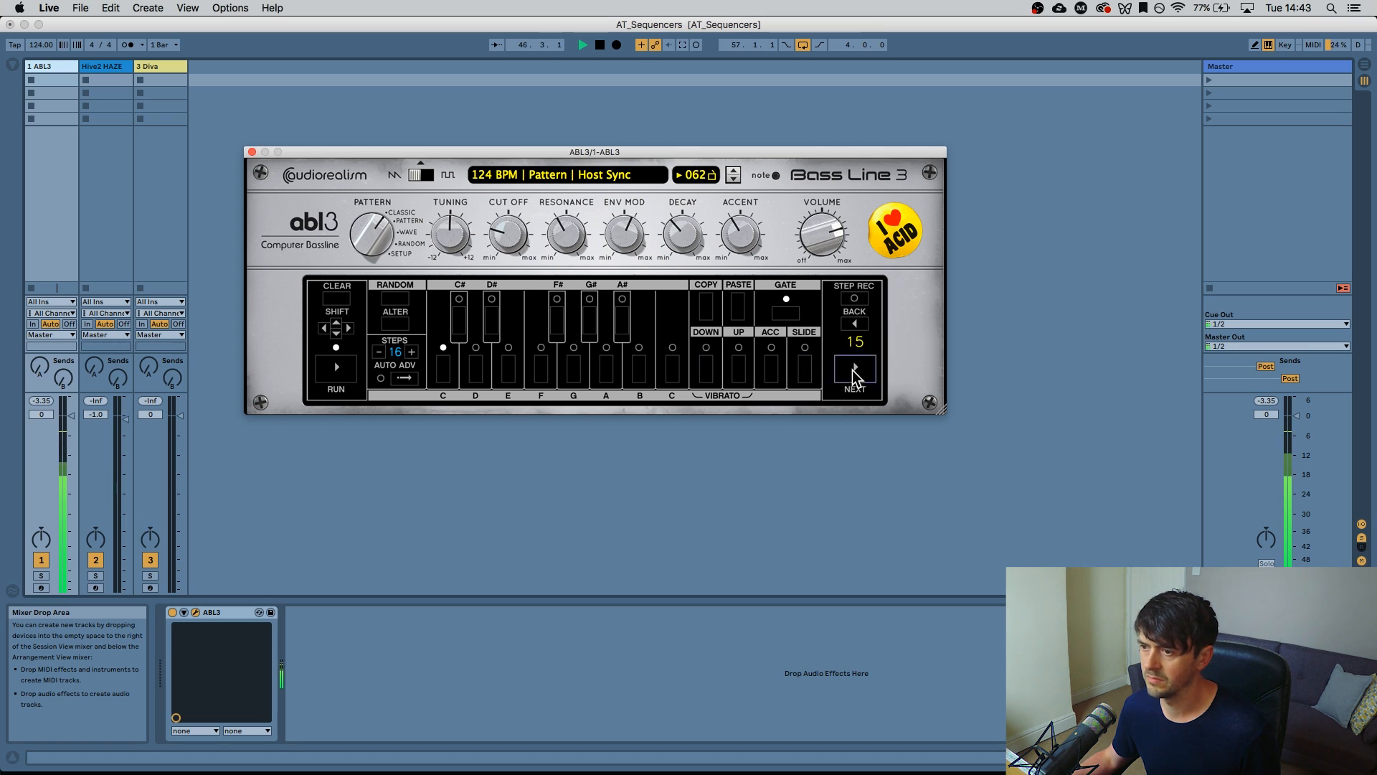
pyautogui.click(771, 372)
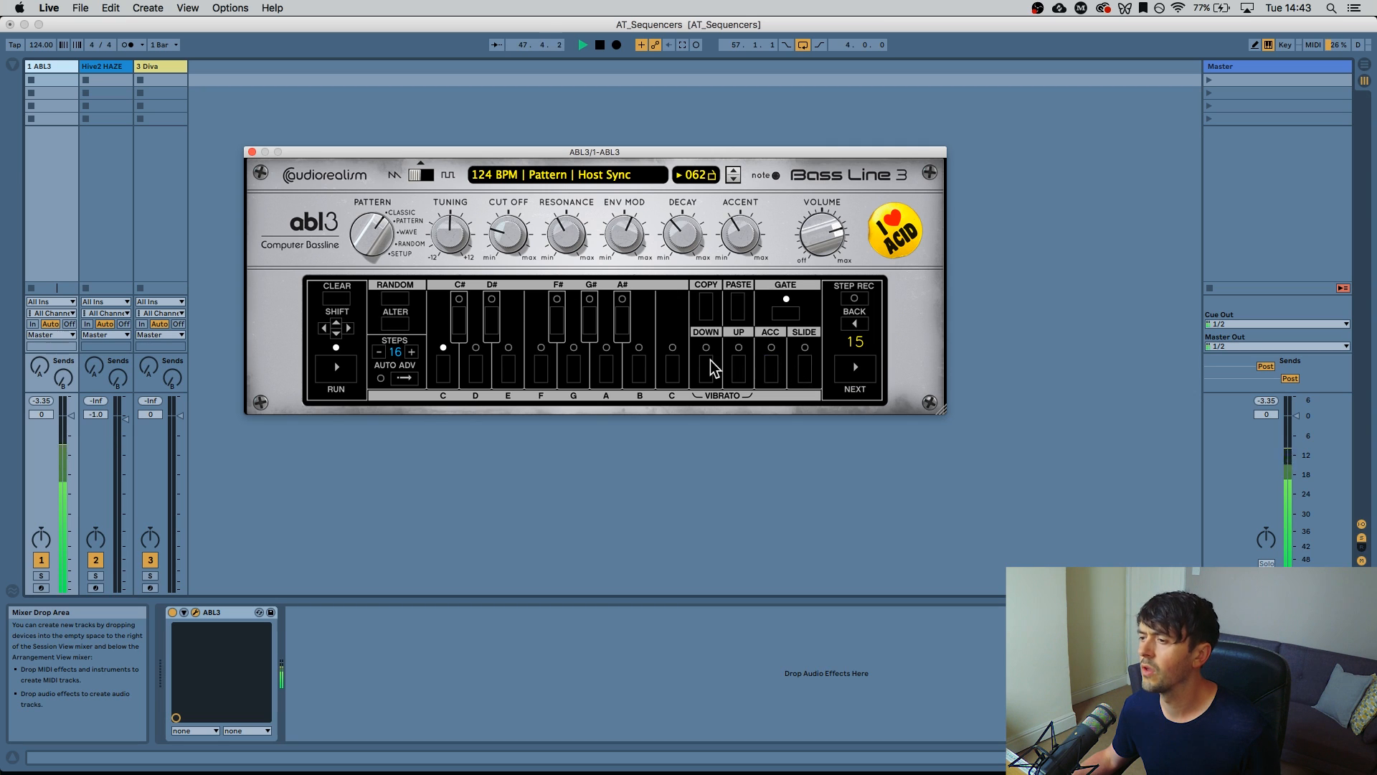
pyautogui.click(739, 372)
pyautogui.click(807, 364)
pyautogui.click(848, 373)
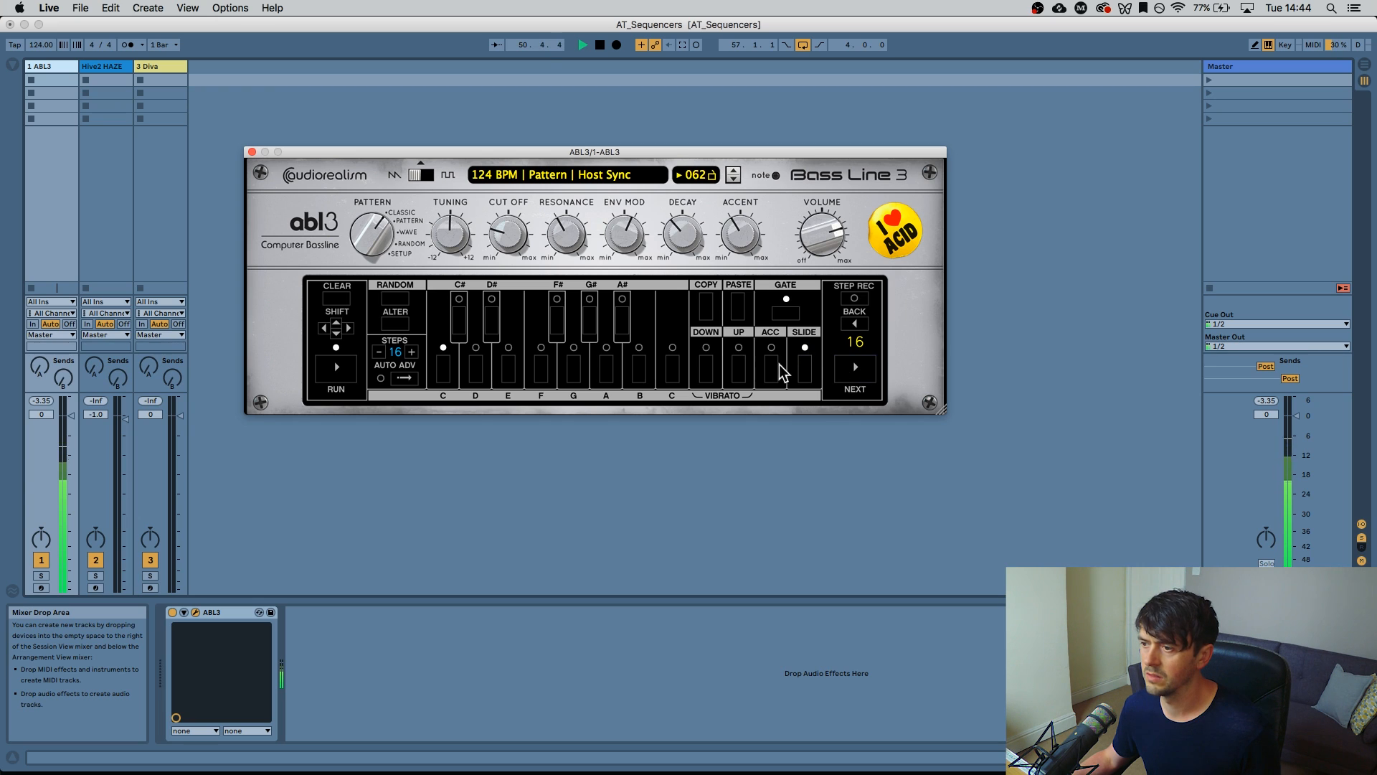
pyautogui.click(710, 370)
pyautogui.click(773, 369)
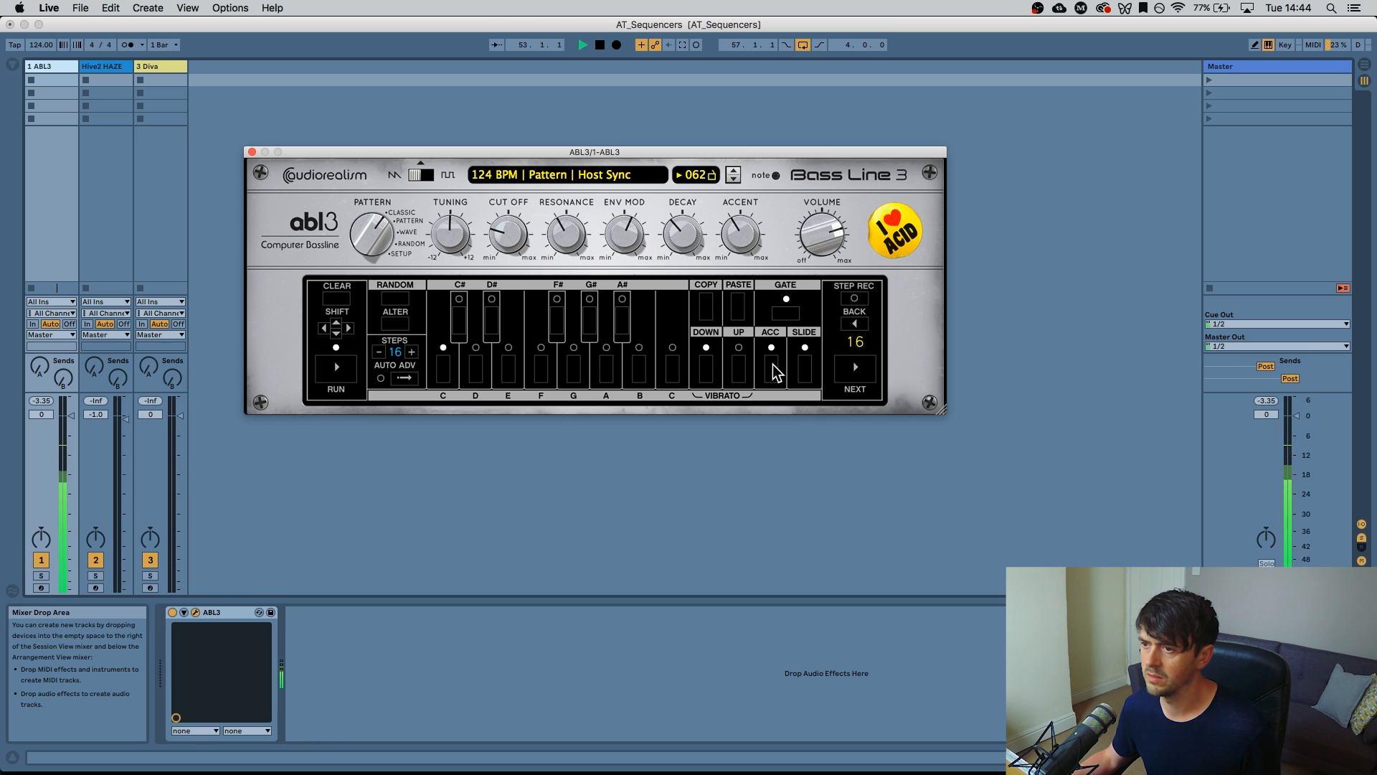
# Adjust cutoff to 71% and decay to 43% while playing, stop, and reposition the ABL3 window
pyautogui.moveTo(486, 233); pyautogui.dragTo(507, 187)
pyautogui.moveTo(679, 227); pyautogui.dragTo(563, 195)
pyautogui.moveTo(520, 244); pyautogui.dragTo(558, 221)
pyautogui.moveTo(680, 236); pyautogui.dragTo(647, 233)
pyautogui.moveTo(518, 236); pyautogui.dragTo(525, 337)
pyautogui.press('space')
pyautogui.moveTo(441, 152); pyautogui.dragTo(458, 123)
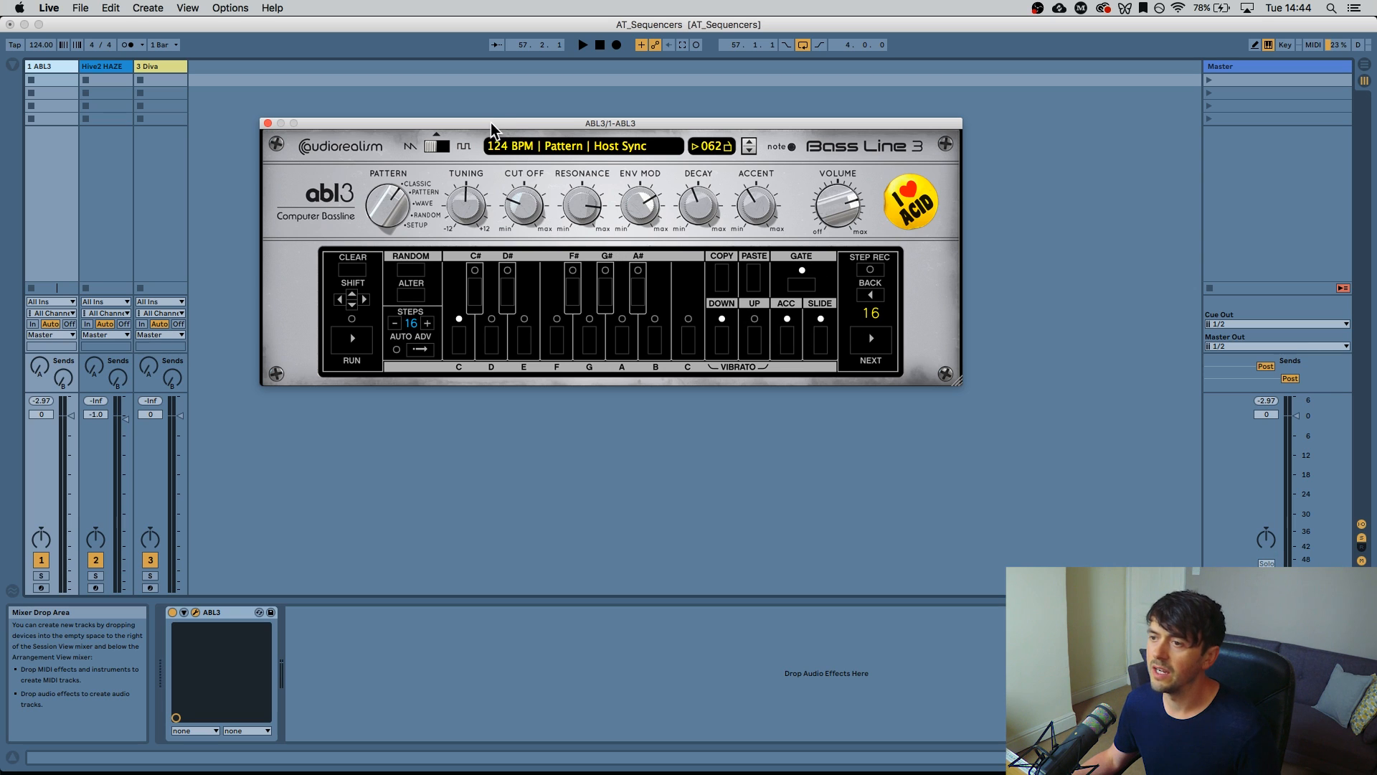
pyautogui.moveTo(493, 123); pyautogui.dragTo(682, 152)
# Close ABL3, select the Hive2 HAZE track and switch off the ABL3 track
pyautogui.click(458, 153)
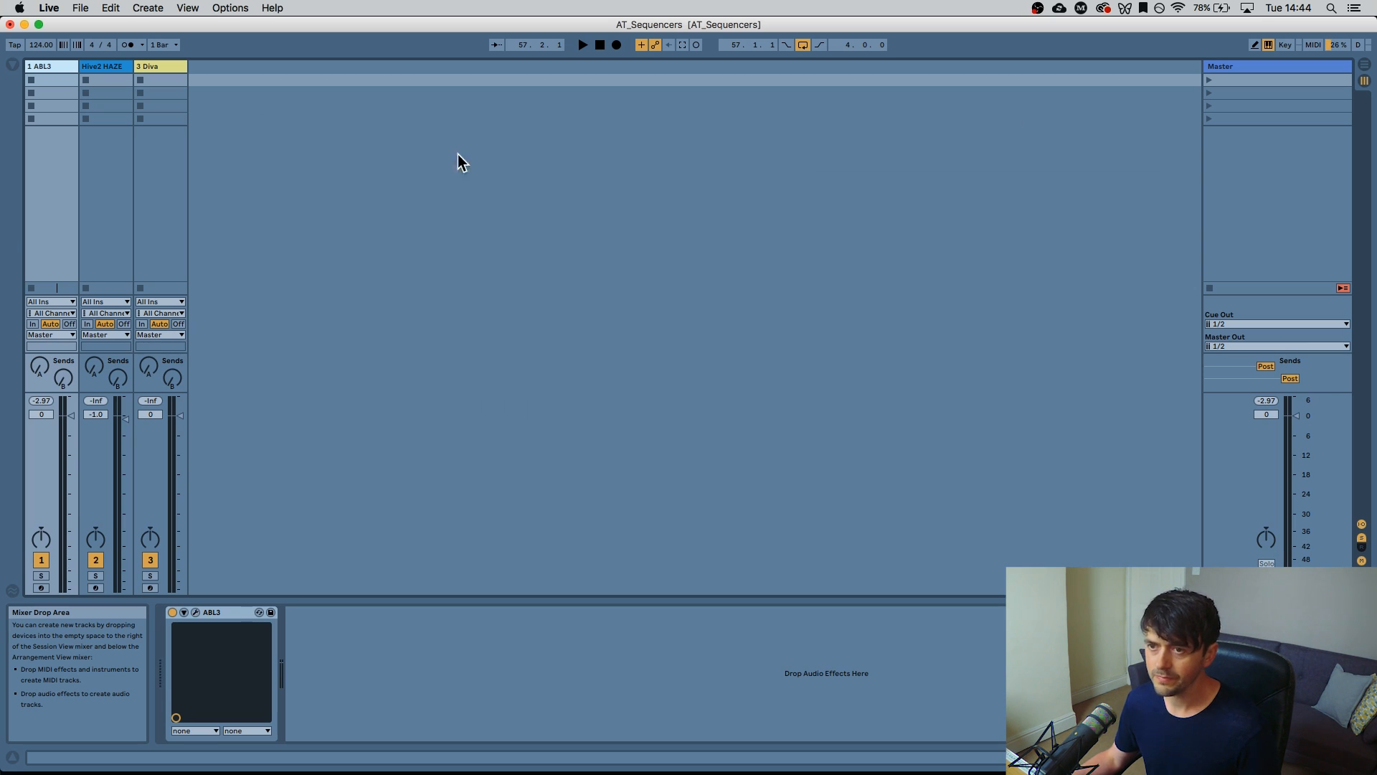
pyautogui.click(91, 86)
pyautogui.click(41, 559)
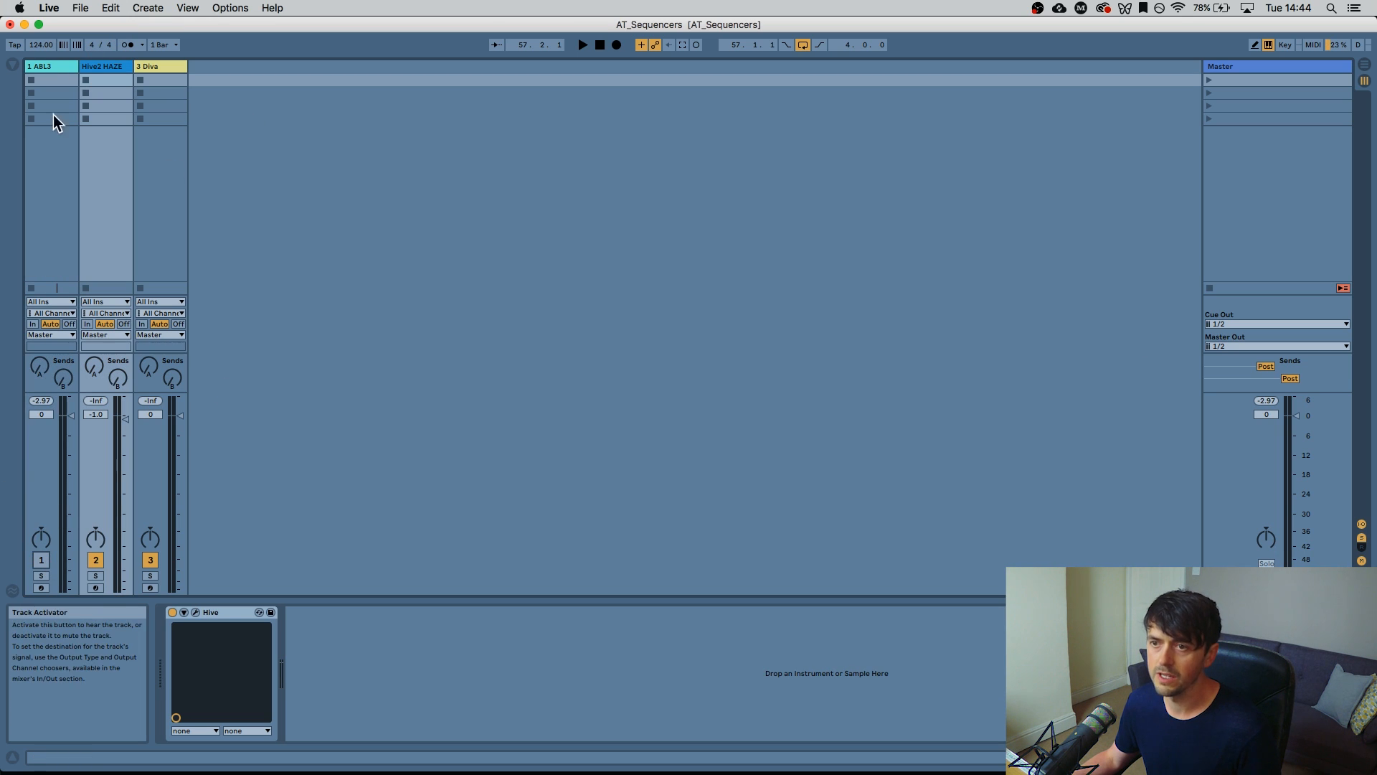
# Open the Hive 2 plug-in window and arm the Hive2 HAZE track
pyautogui.click(197, 613)
pyautogui.click(197, 612)
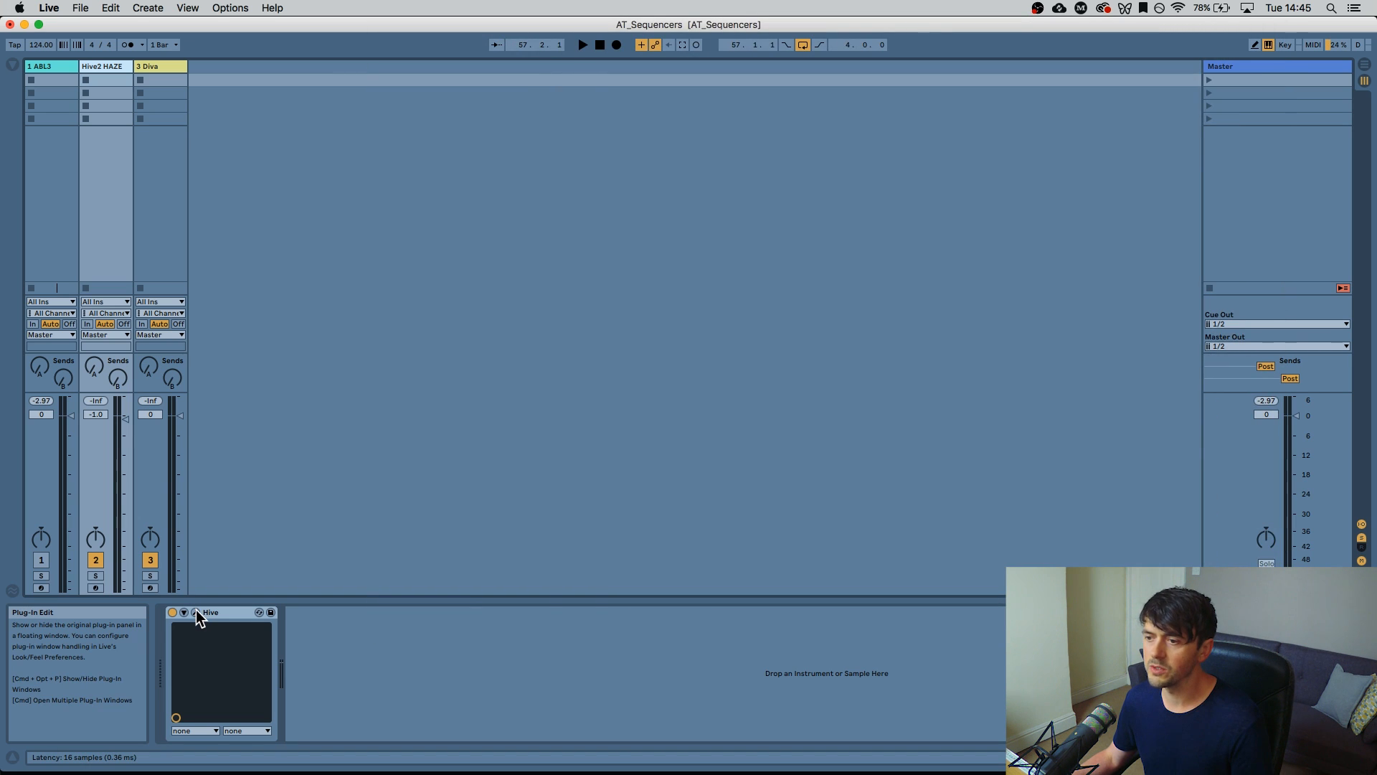
pyautogui.click(196, 613)
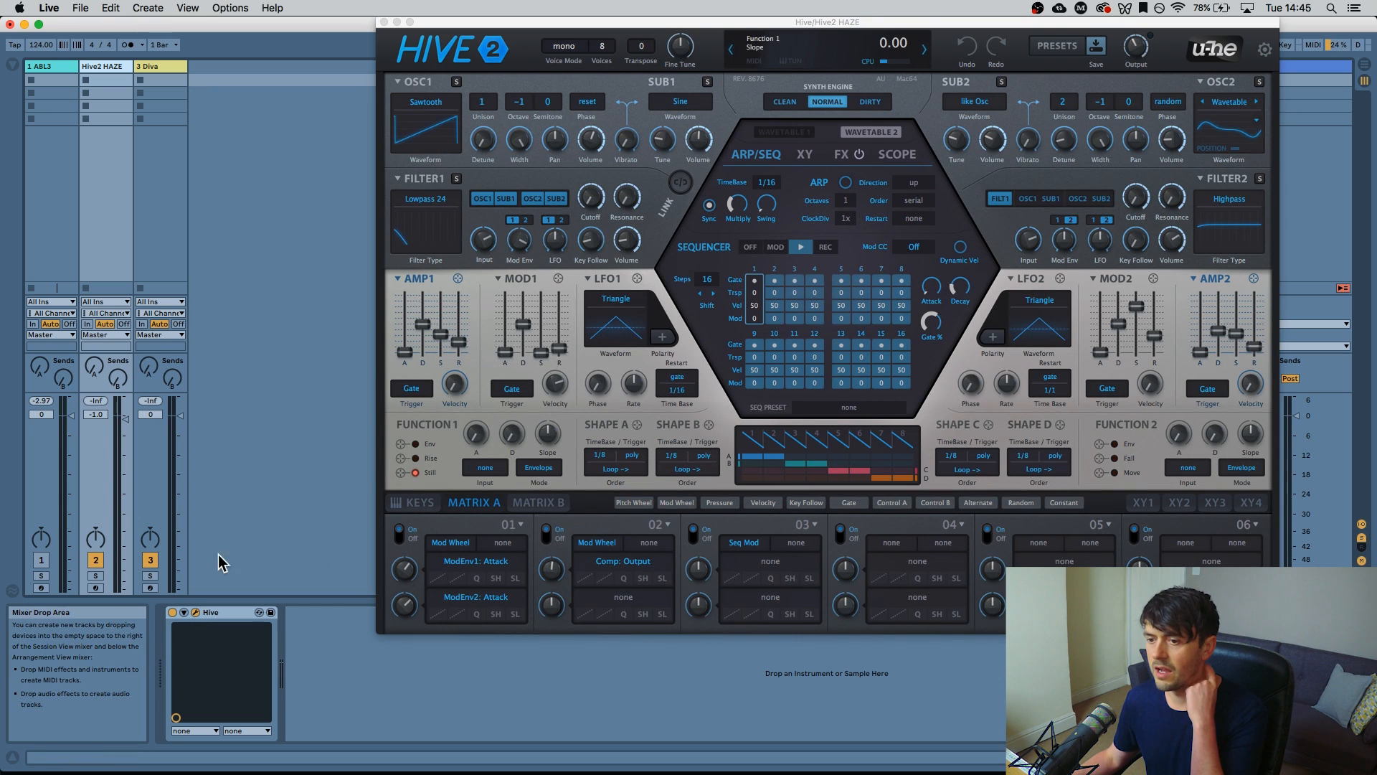
pyautogui.click(95, 588)
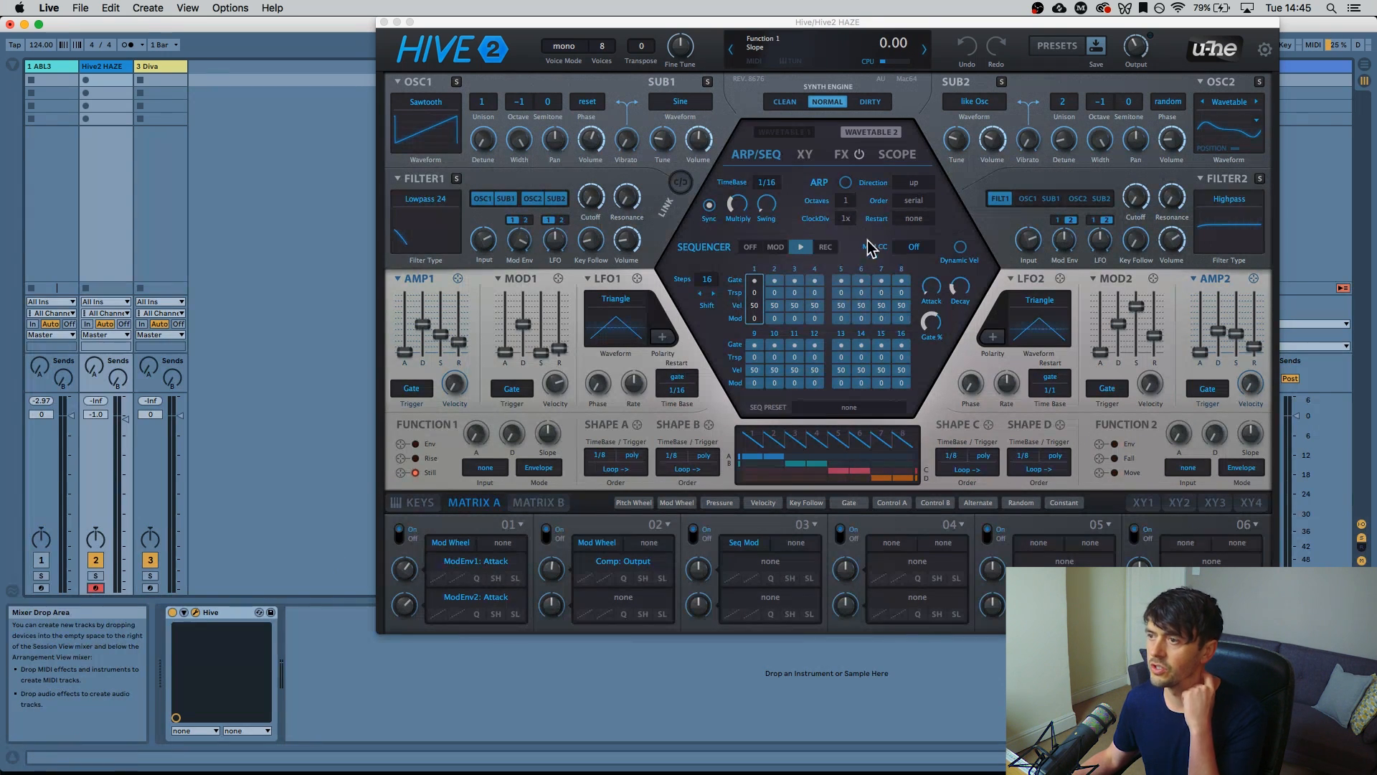
pyautogui.moveTo(687, 26); pyautogui.dragTo(484, 35)
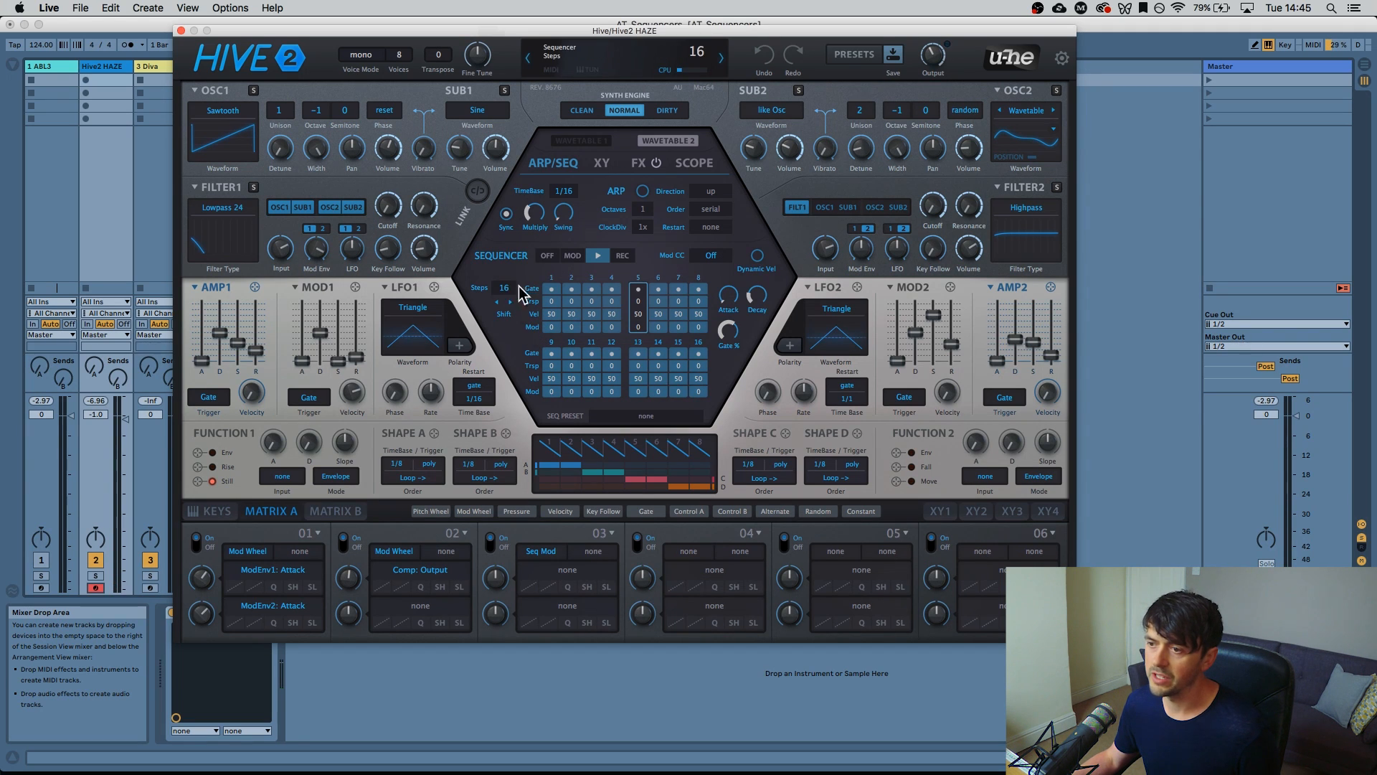
# Set Hive 2's sequencer length to 16 steps and raise Gate to about 56–62%
pyautogui.click(498, 302)
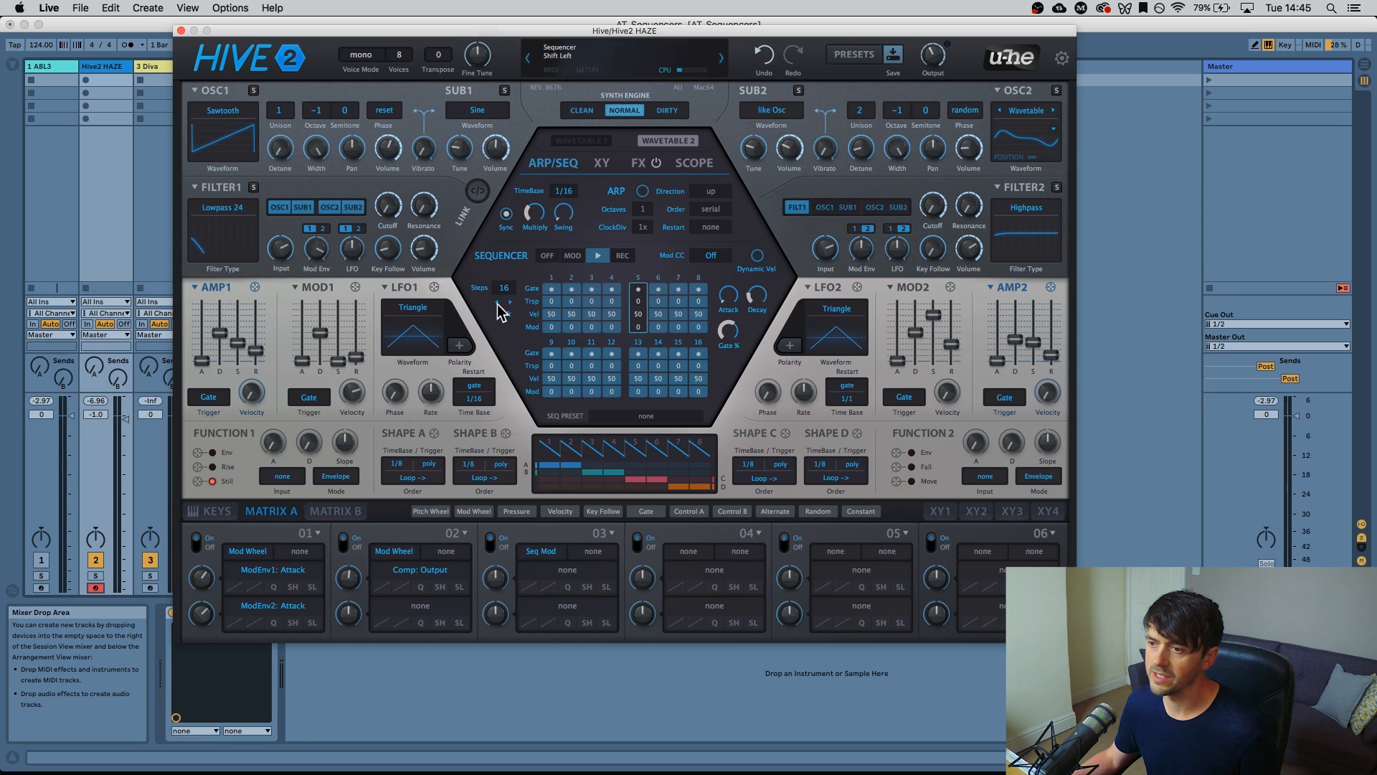
pyautogui.click(505, 288)
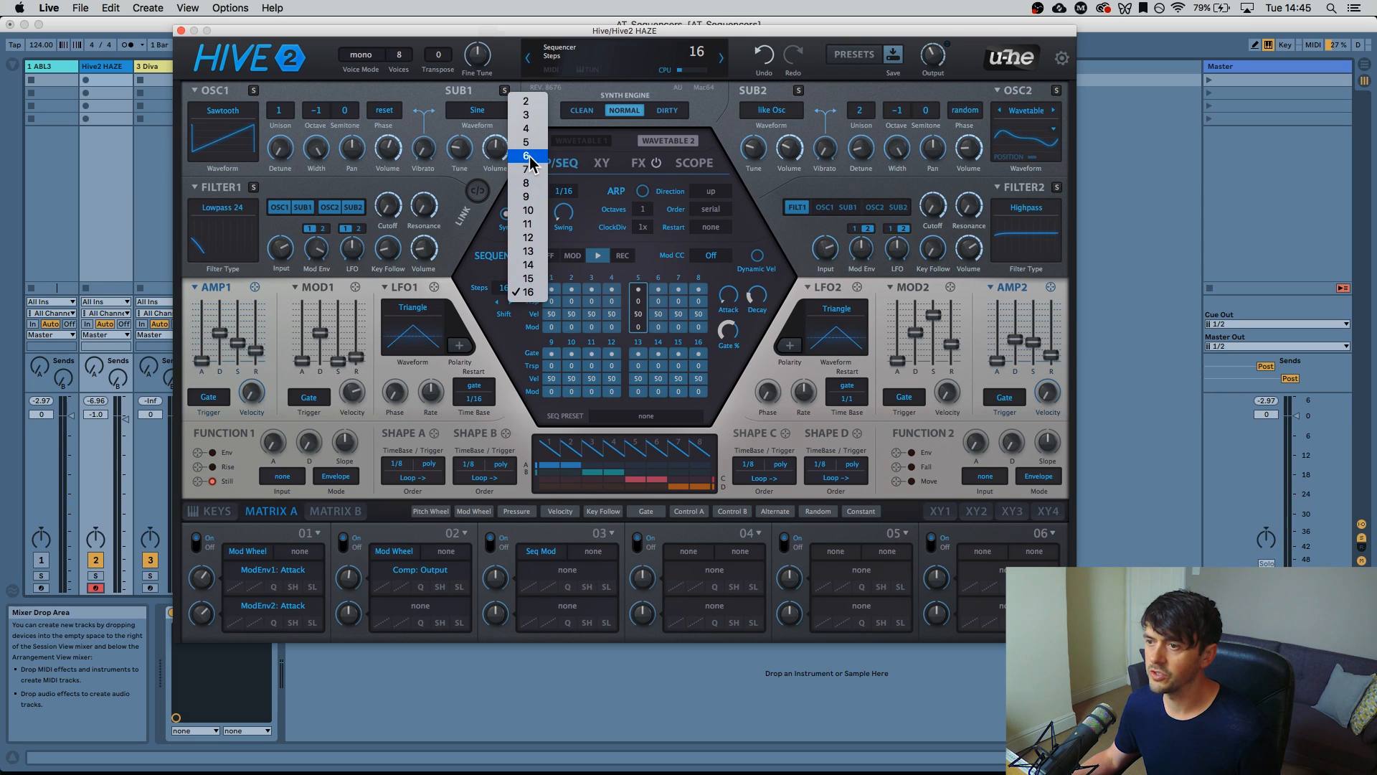
pyautogui.click(530, 129)
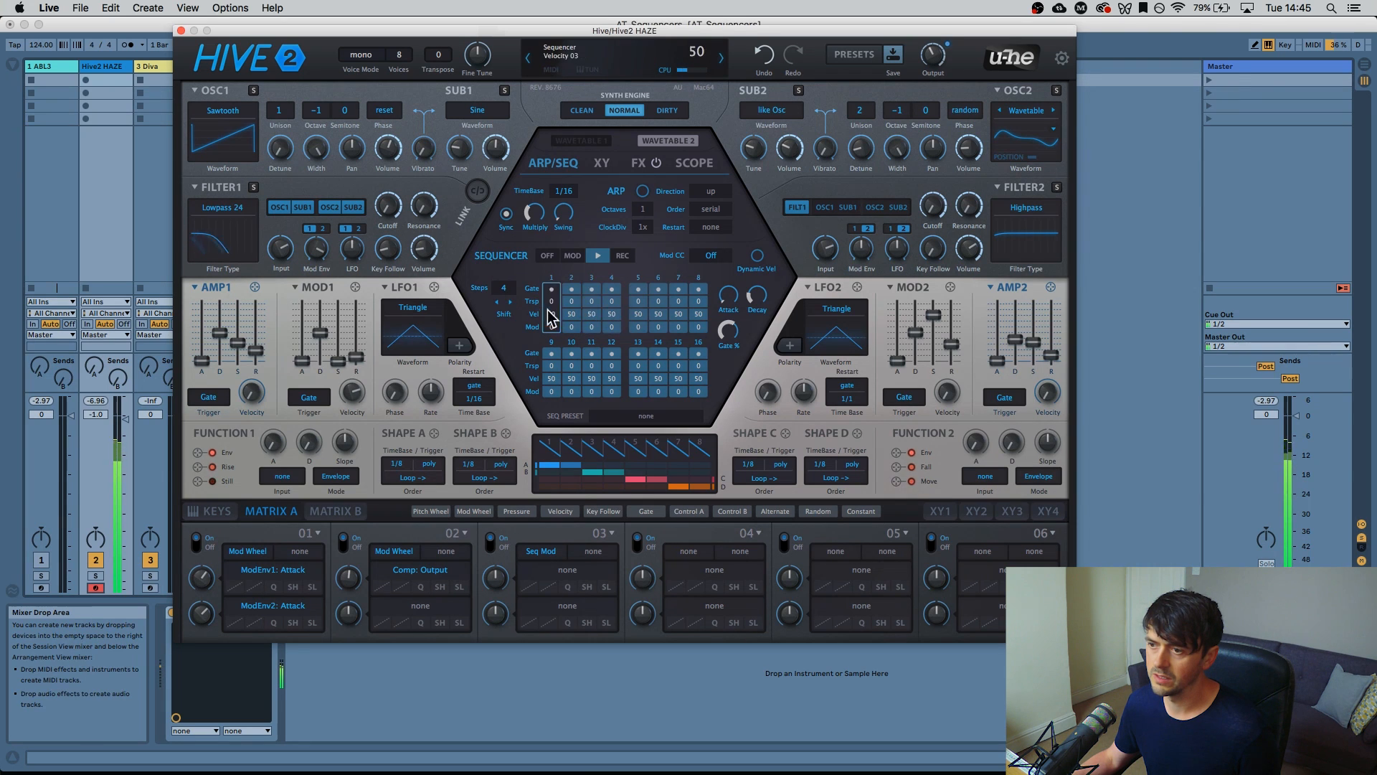
pyautogui.click(504, 289)
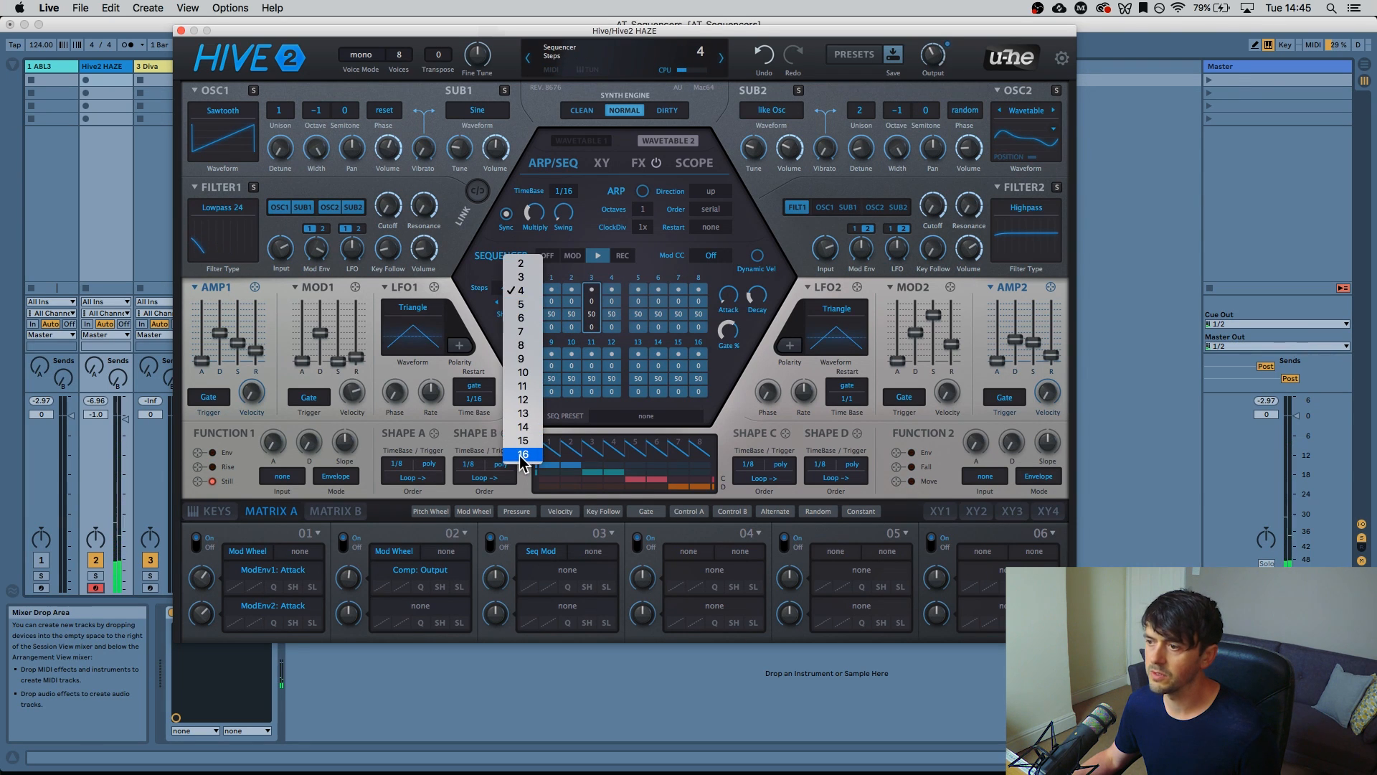
pyautogui.click(522, 457)
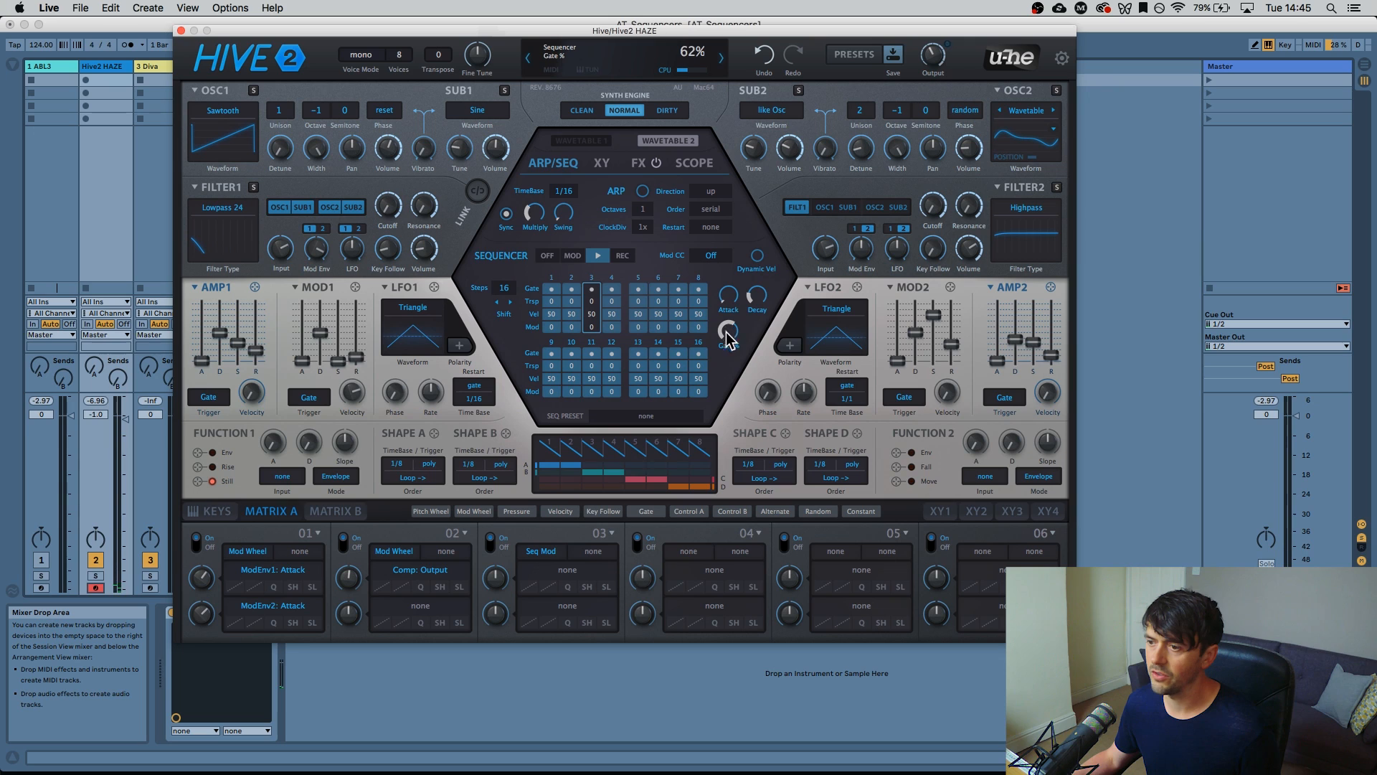
pyautogui.moveTo(717, 355); pyautogui.dragTo(714, 324)
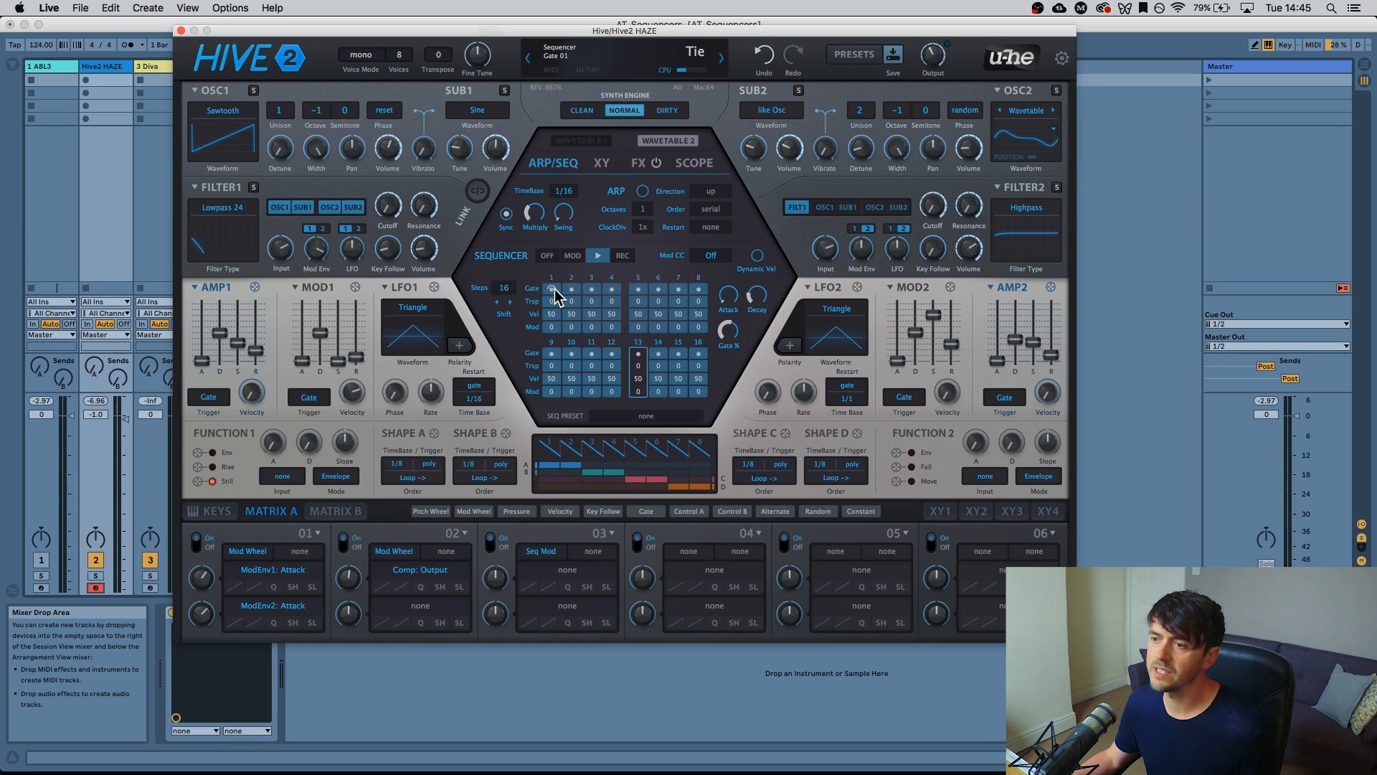
# Set step 3's gate to Rest, then open and dismiss step 2's transpose list
pyautogui.click(591, 289)
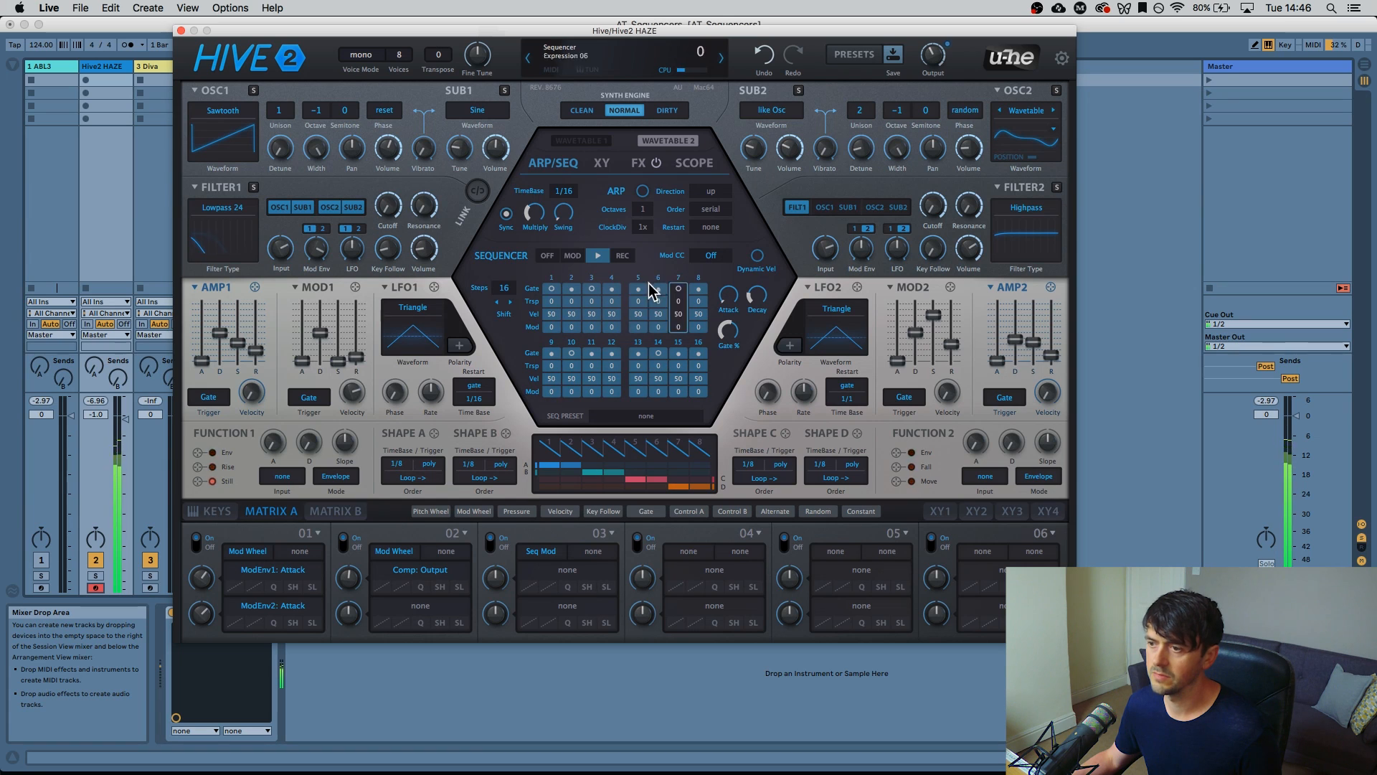
pyautogui.click(570, 300)
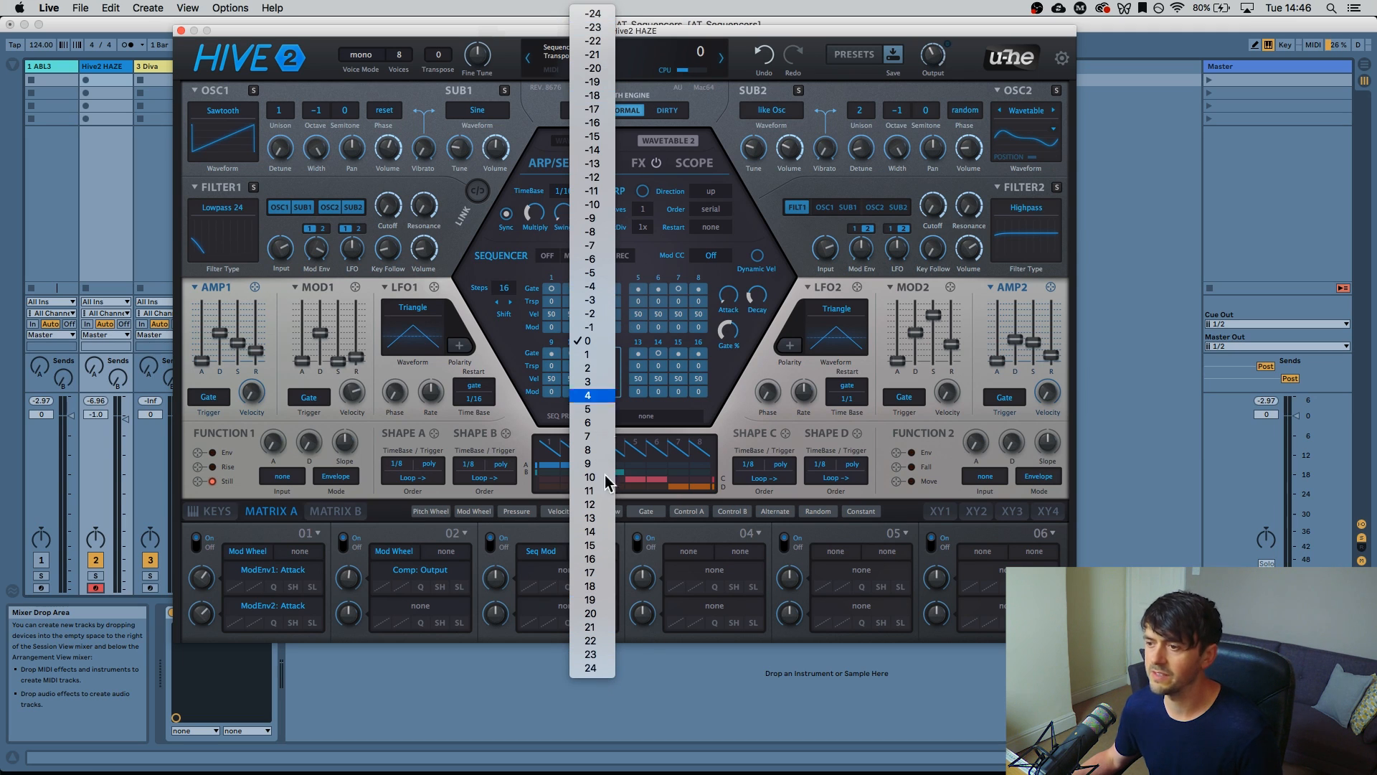
pyautogui.click(518, 333)
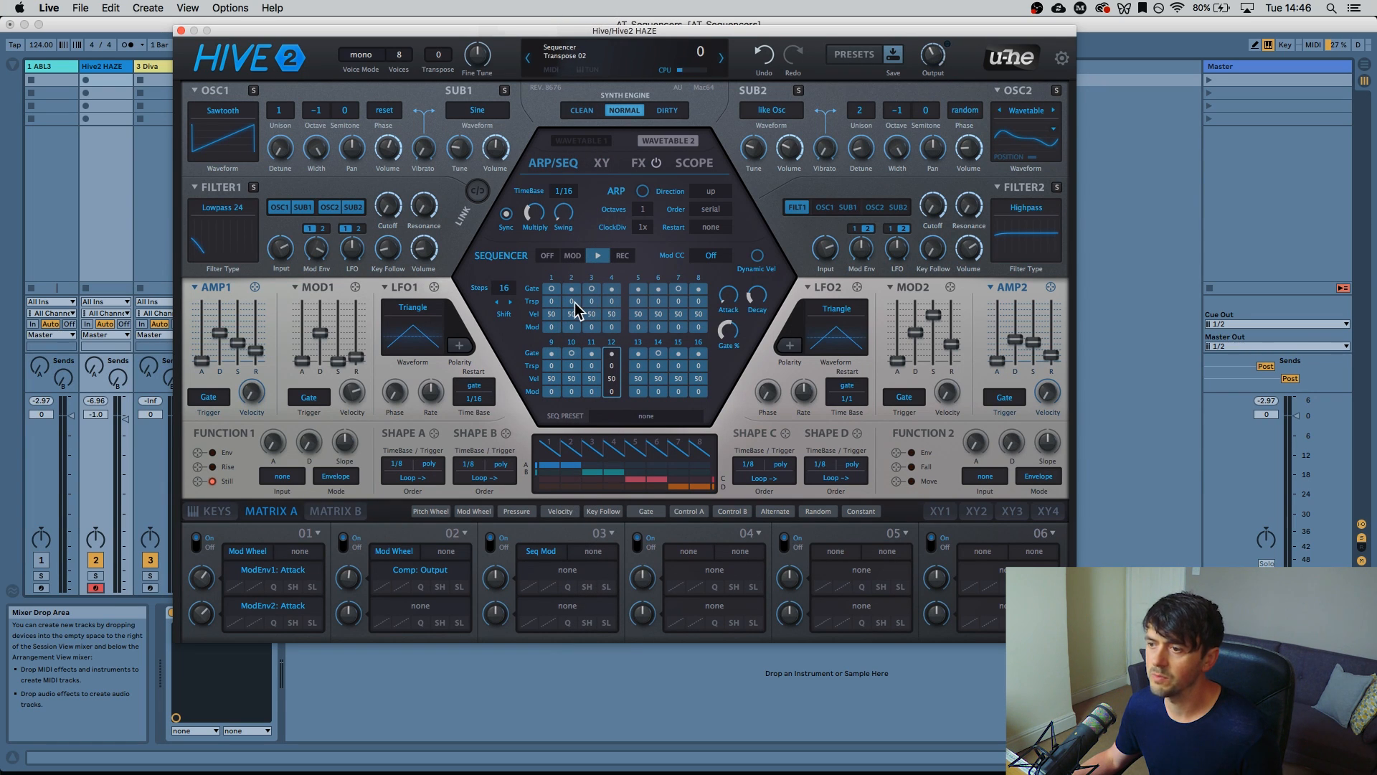
# Transpose step 2 up 3 semitones and turn step 1 back into a played note
pyautogui.click(574, 303)
pyautogui.click(571, 300)
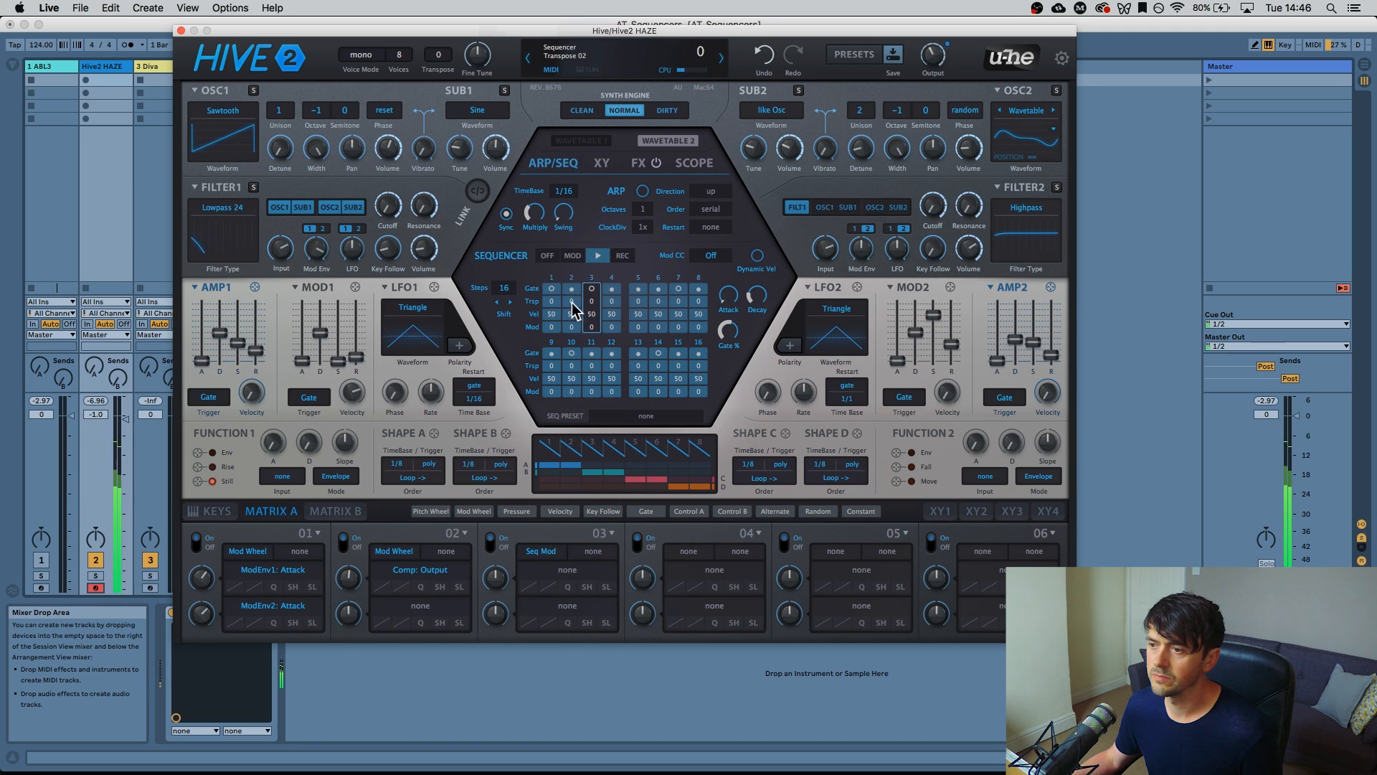
pyautogui.click(570, 301)
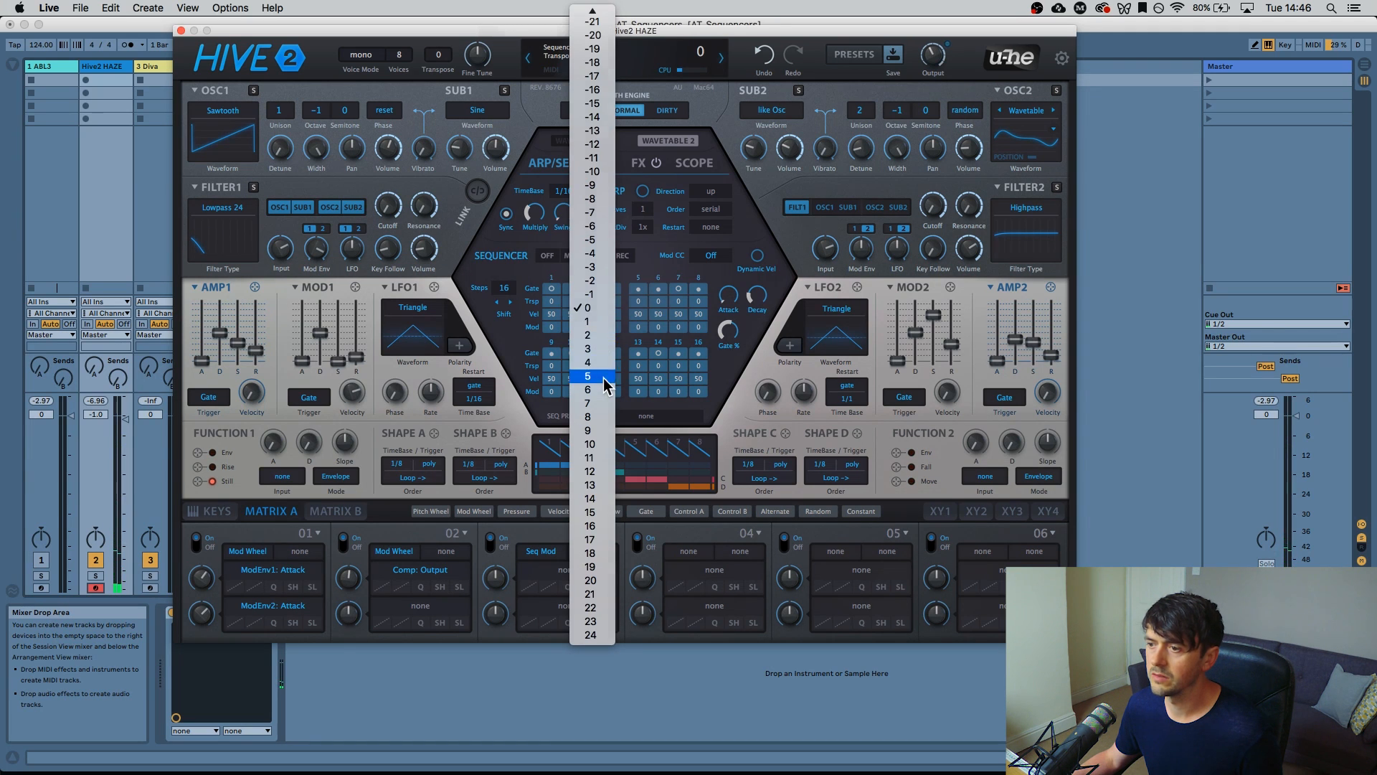
pyautogui.click(604, 378)
pyautogui.click(555, 289)
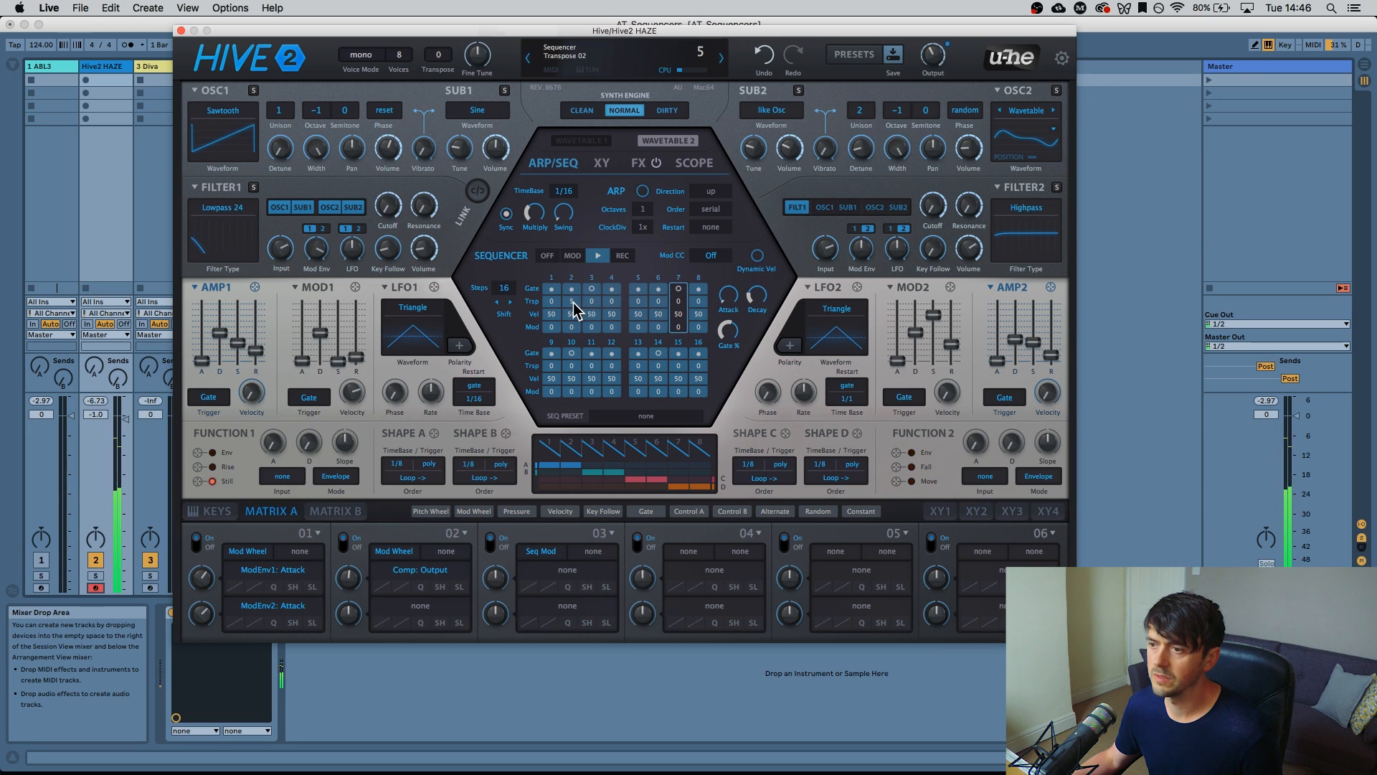
pyautogui.click(574, 305)
pyautogui.click(601, 338)
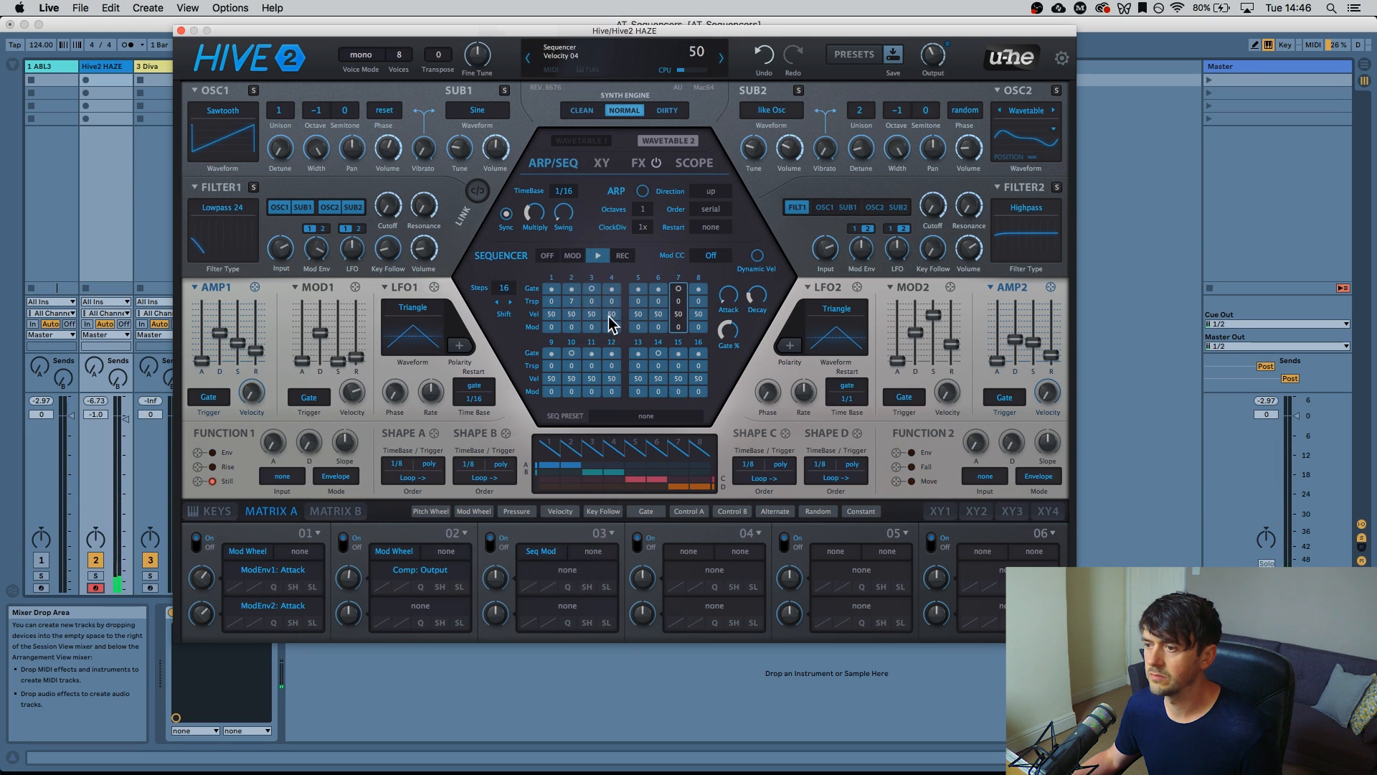
pyautogui.click(570, 301)
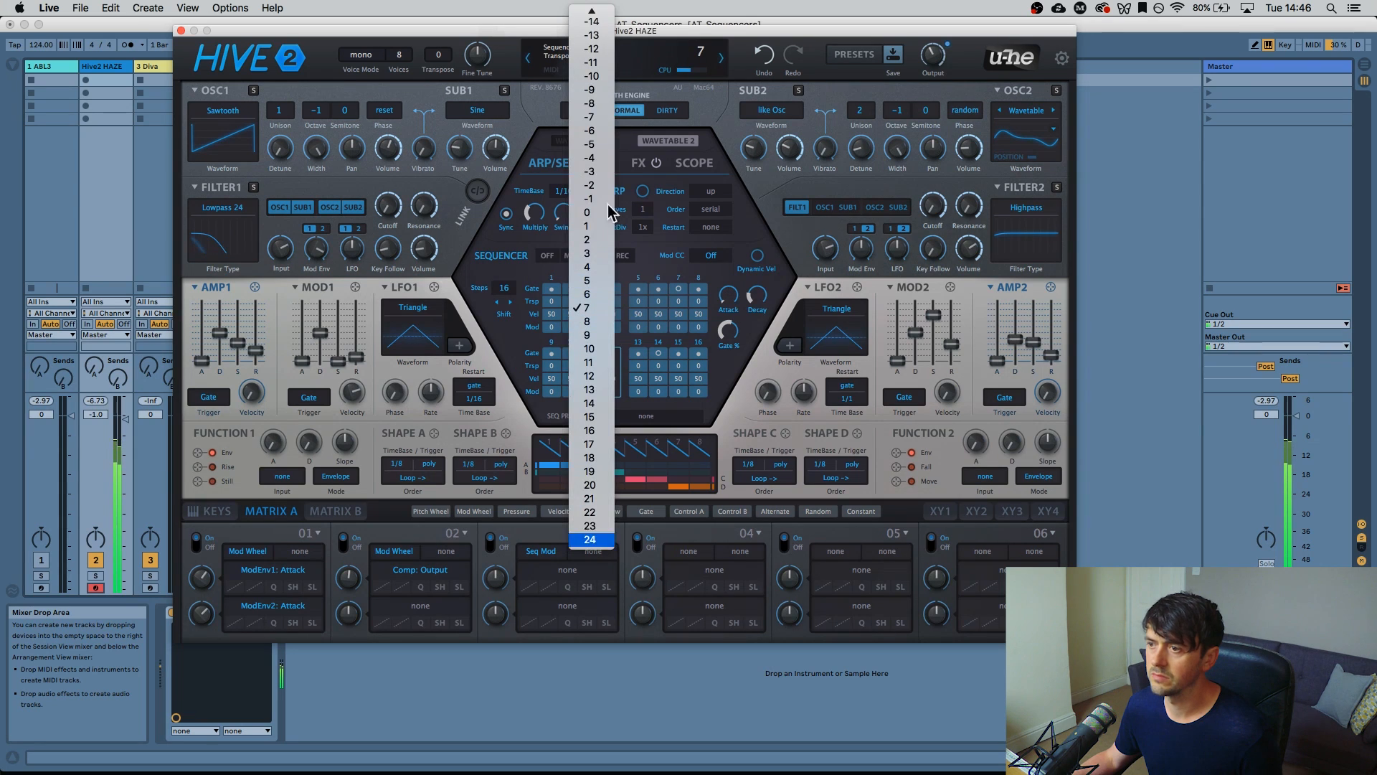
pyautogui.click(597, 254)
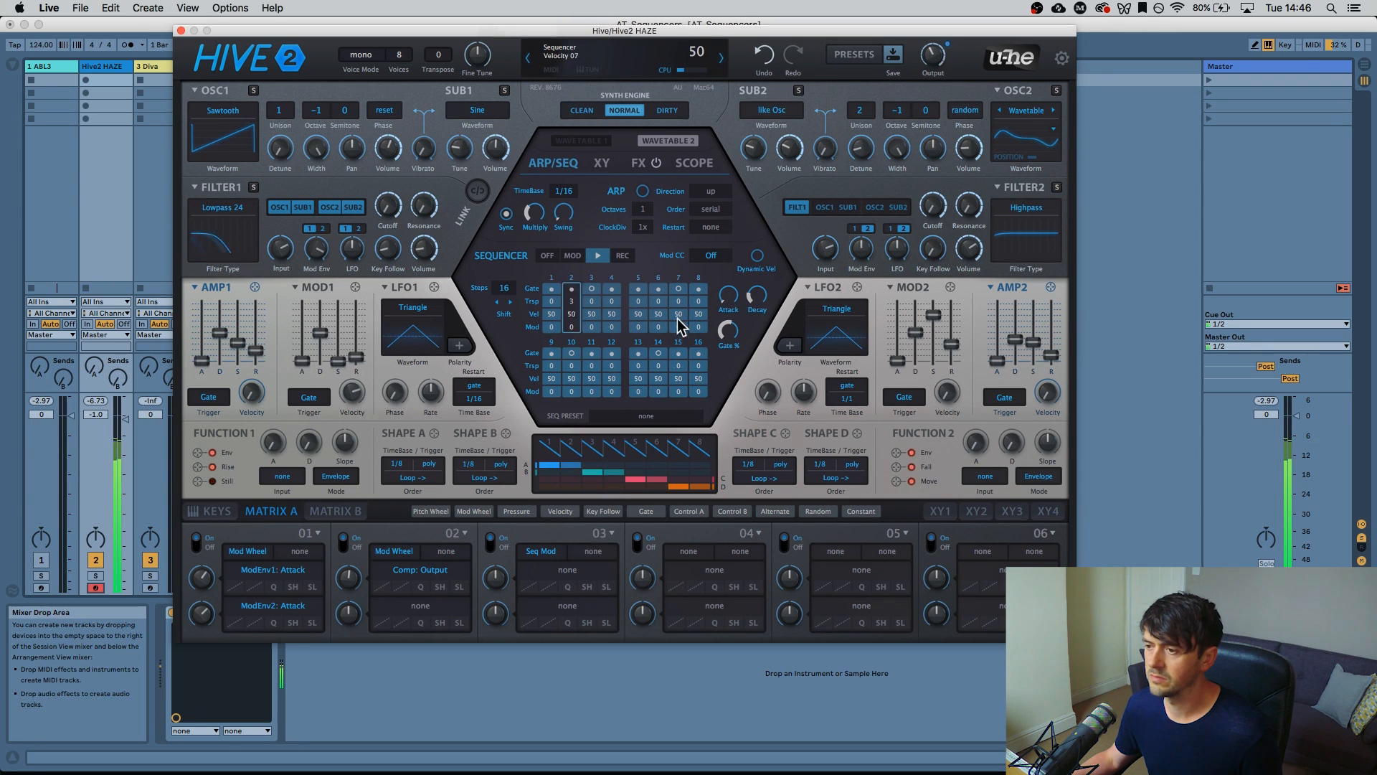
# Transpose step 15 up 12 and step 12 up 3
pyautogui.click(677, 367)
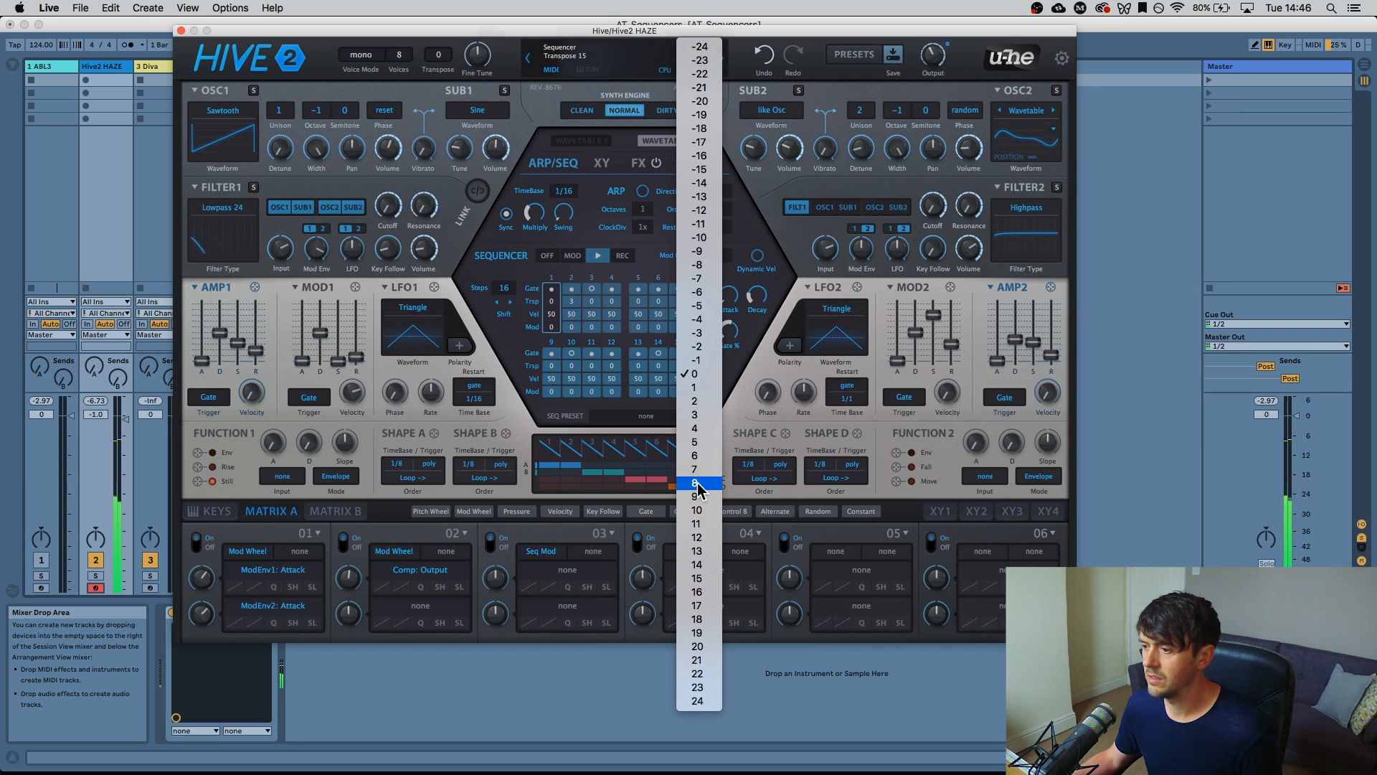
pyautogui.click(695, 537)
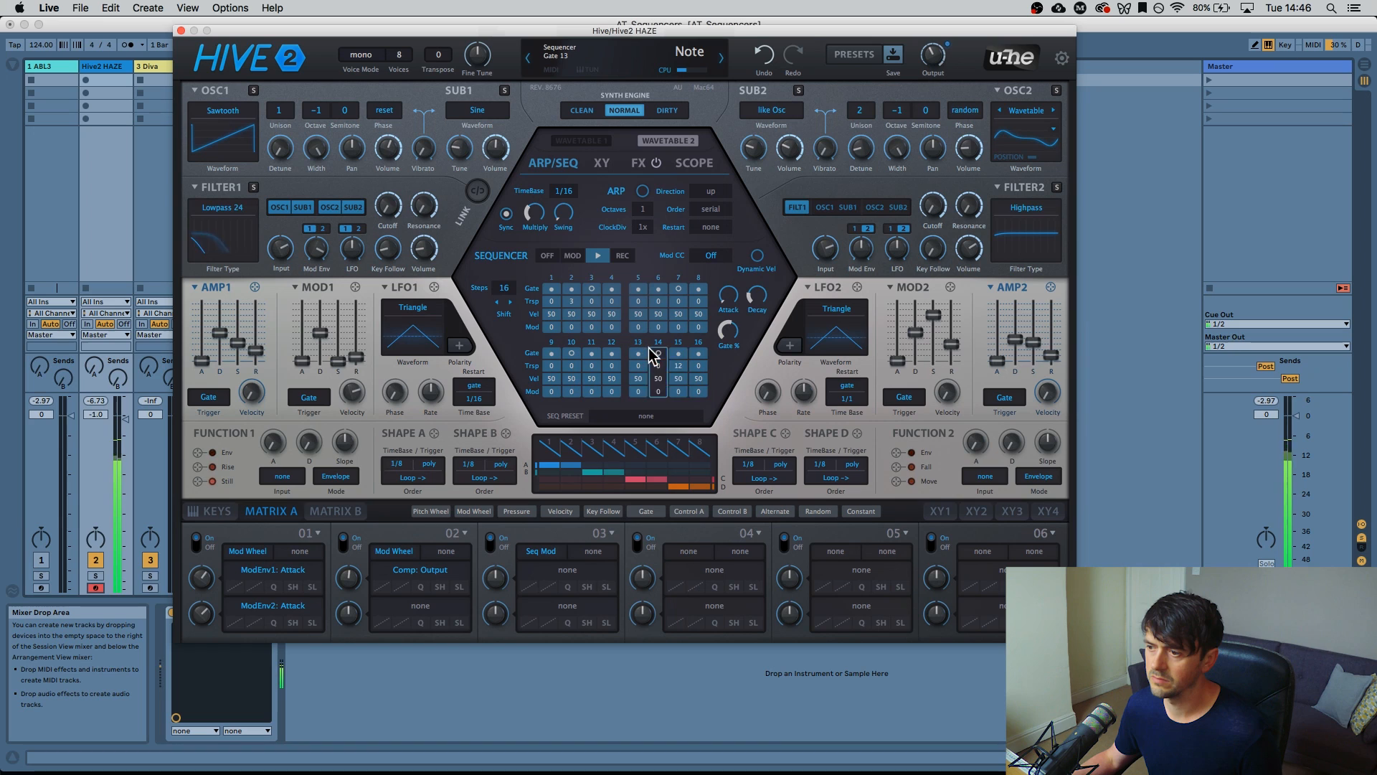
pyautogui.click(611, 366)
pyautogui.click(627, 429)
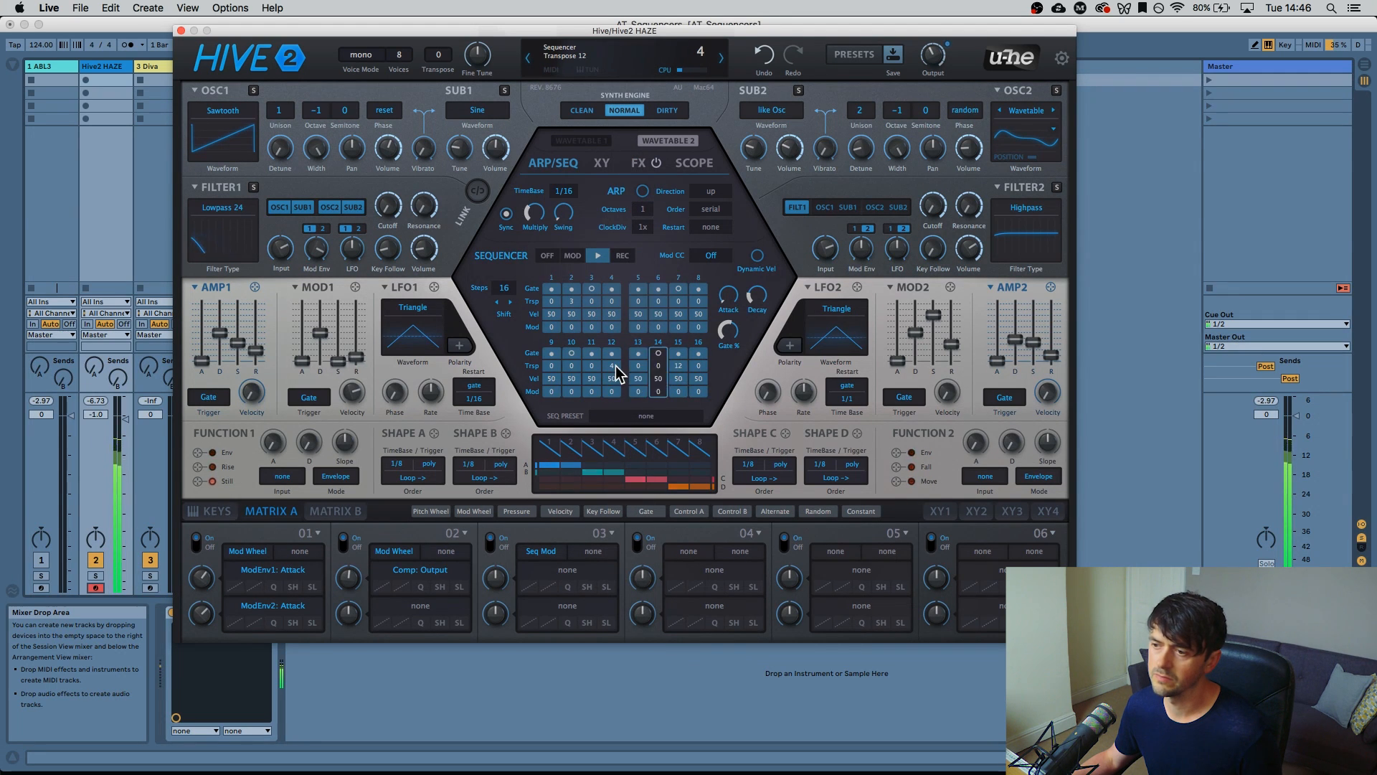
pyautogui.click(615, 367)
pyautogui.click(627, 360)
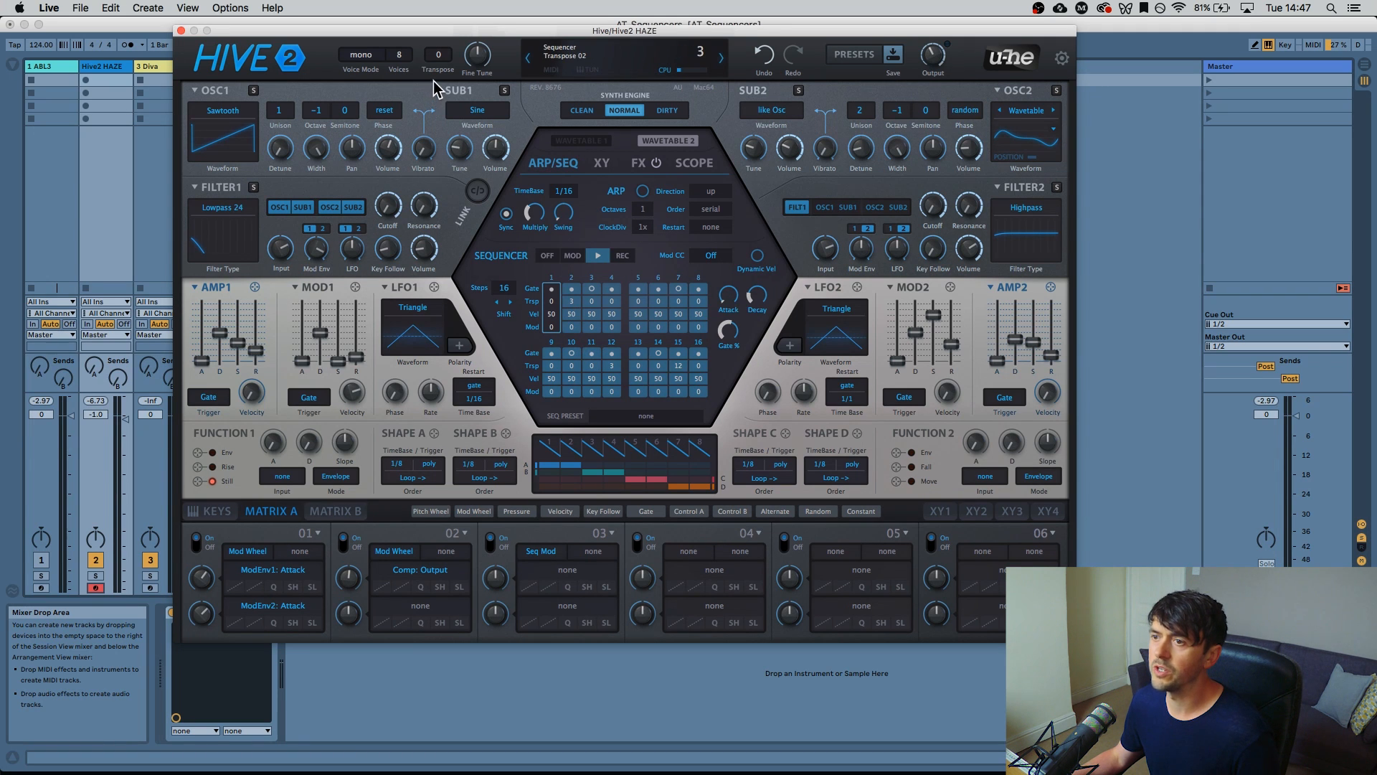
# Vary Hive 2's step velocities: lower step 1, step 3 to 53, 14 to 51, 4 to 67
pyautogui.click(858, 55)
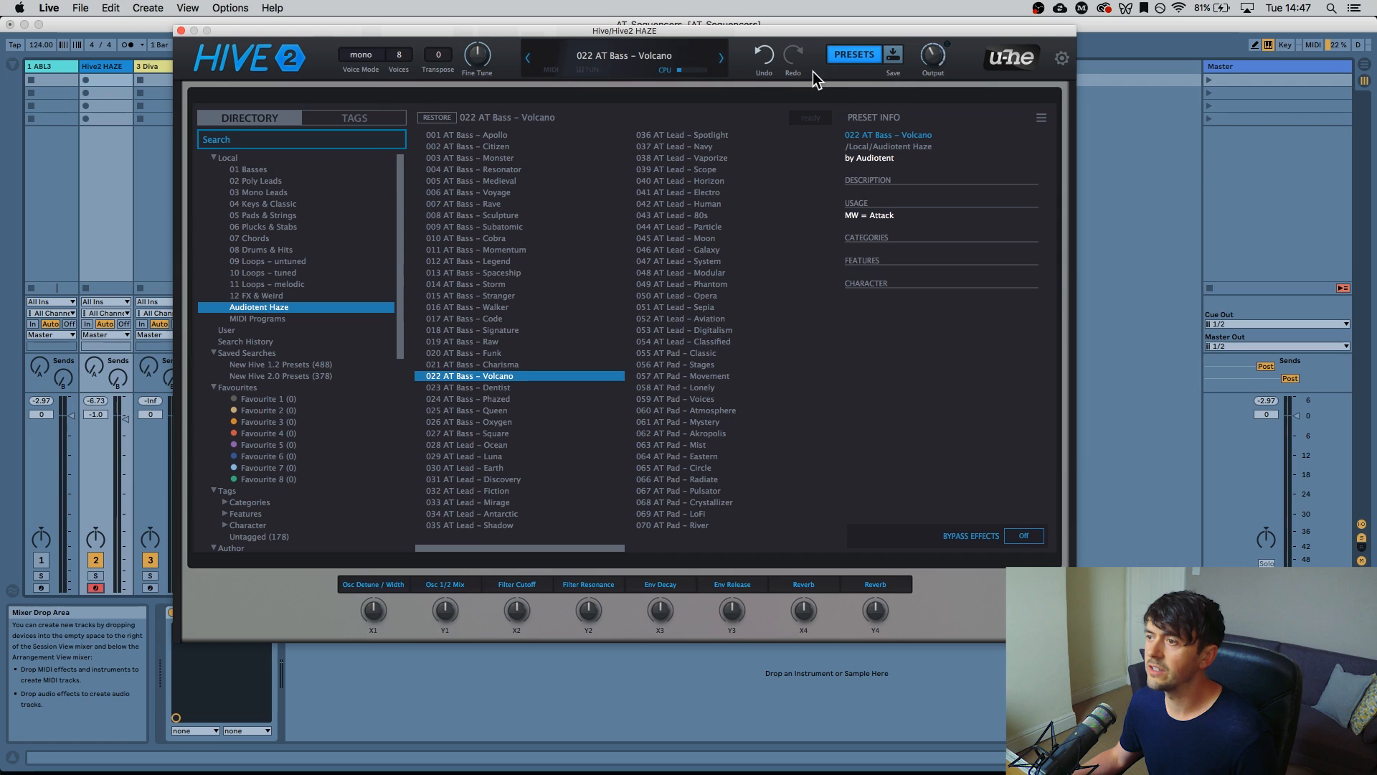
pyautogui.click(841, 60)
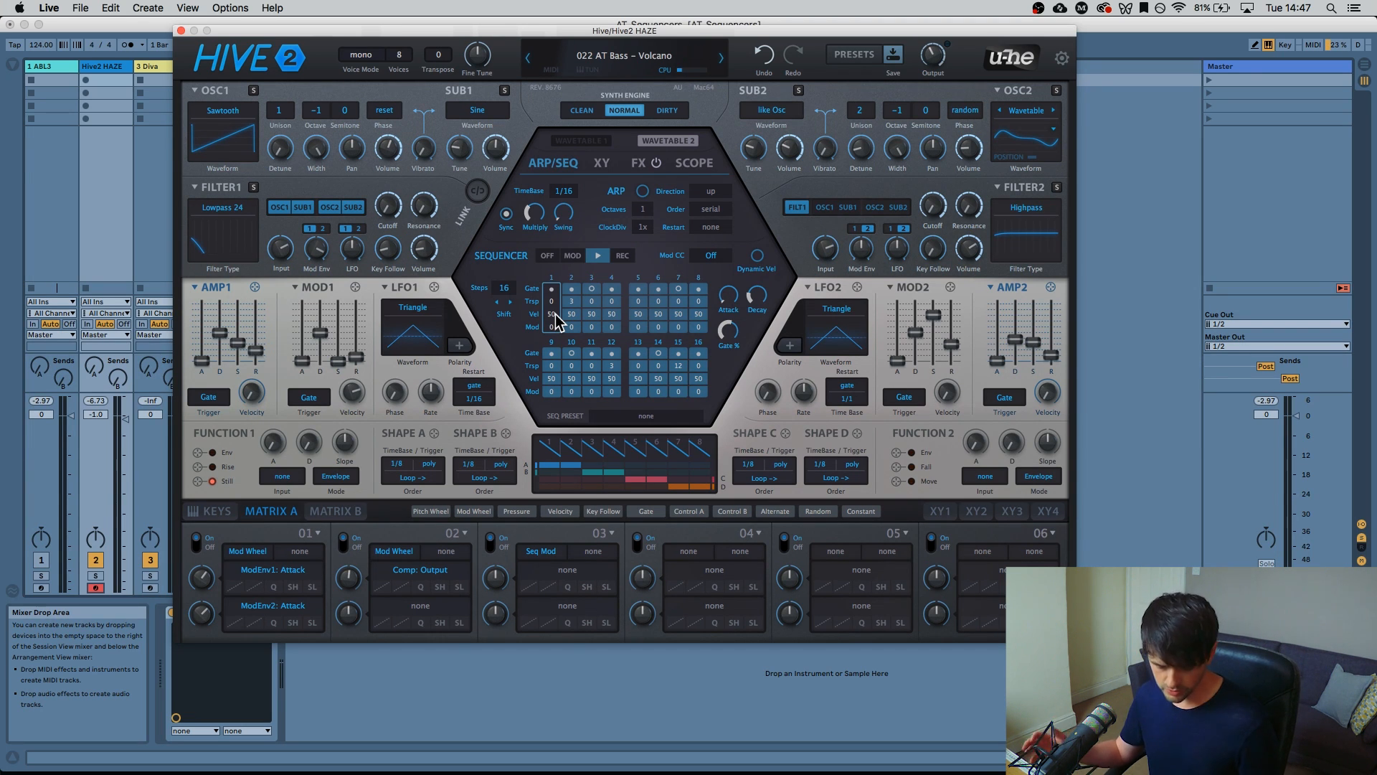
pyautogui.moveTo(555, 320); pyautogui.dragTo(552, 319)
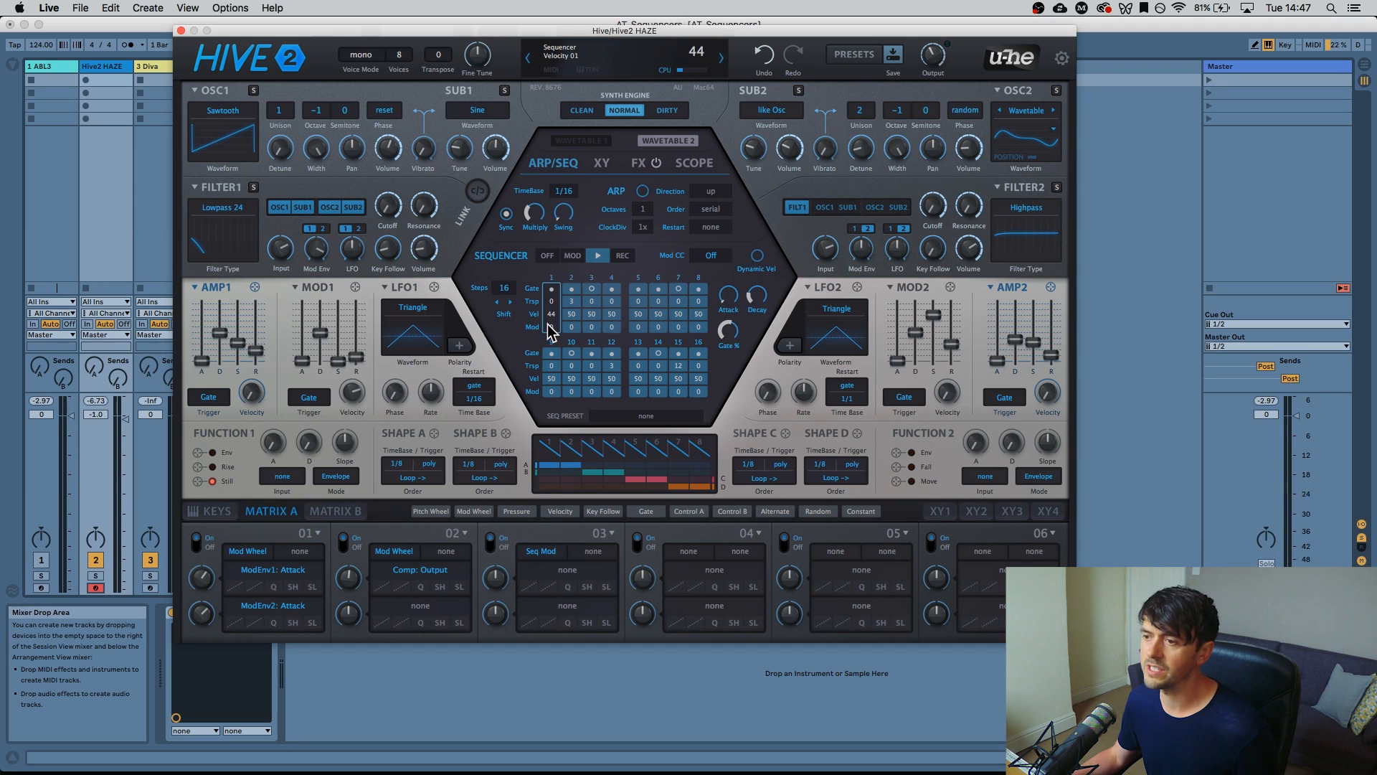
pyautogui.moveTo(551, 316); pyautogui.dragTo(547, 360)
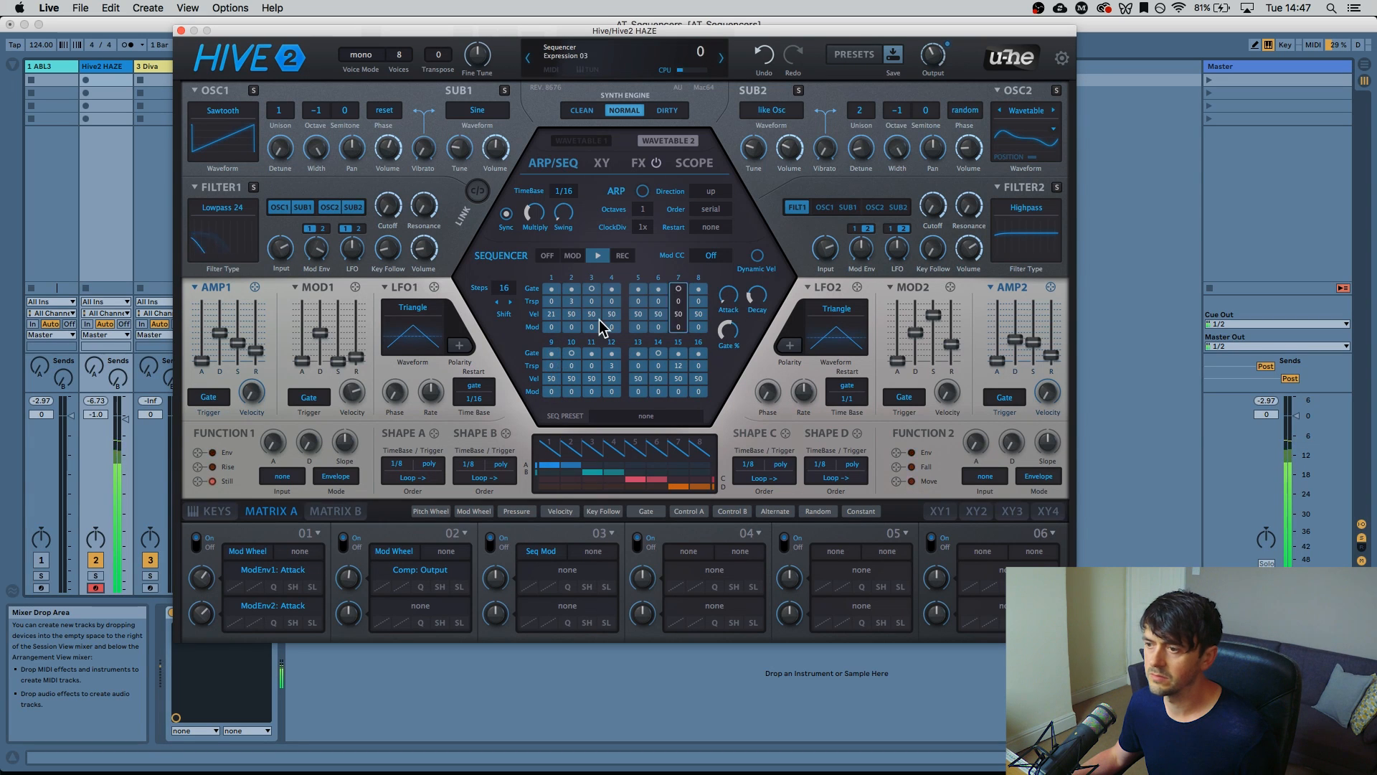
pyautogui.moveTo(592, 313); pyautogui.dragTo(616, 296)
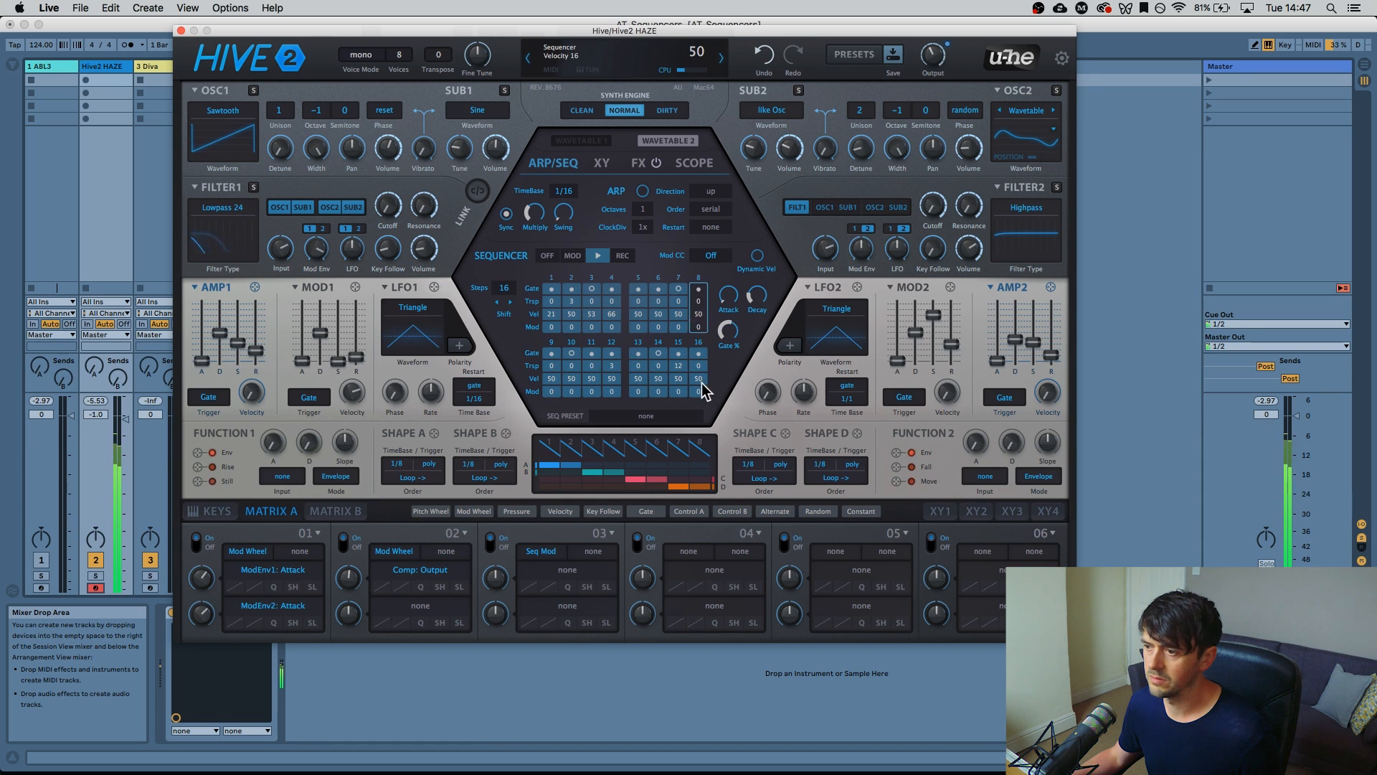
pyautogui.moveTo(660, 378)
pyautogui.mouseDown()
pyautogui.moveTo(673, 338)
pyautogui.moveTo(672, 357)
pyautogui.mouseUp()
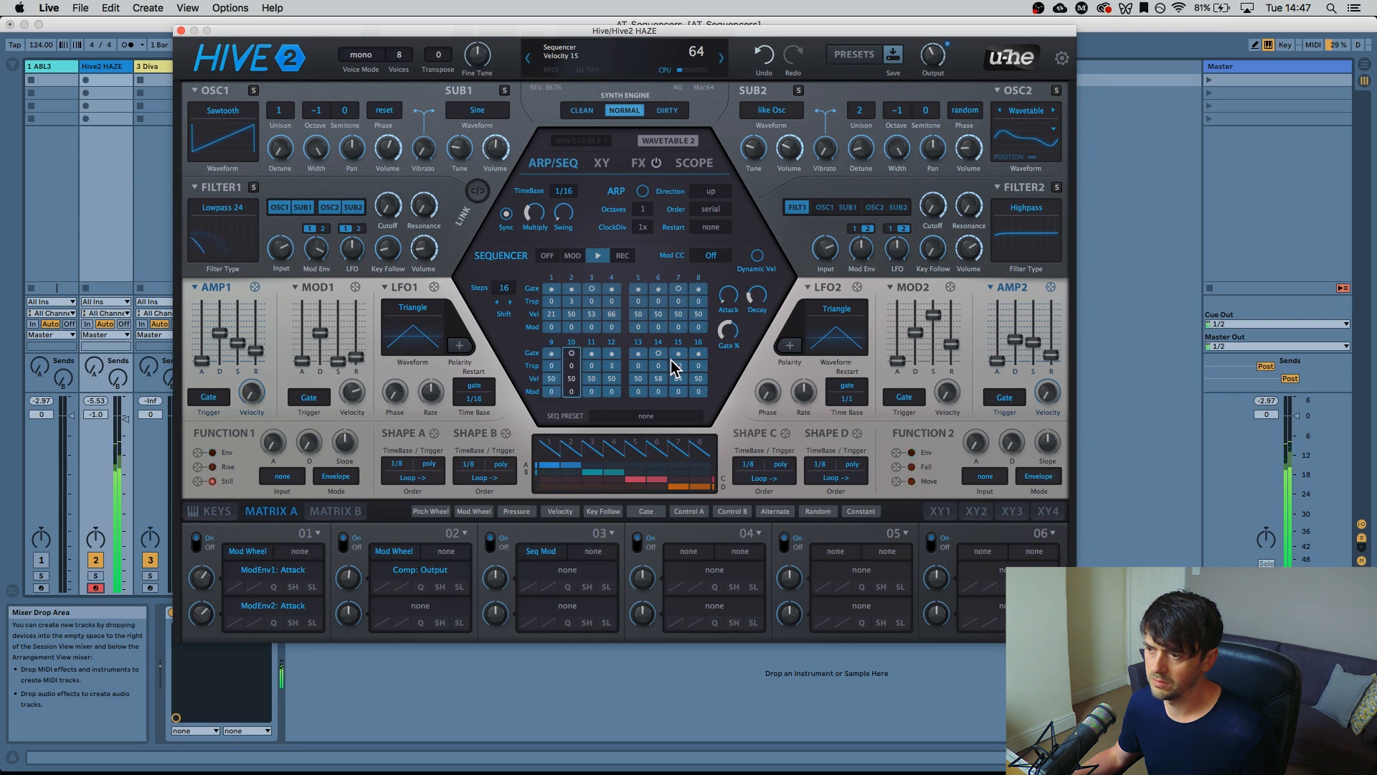
pyautogui.moveTo(613, 317); pyautogui.dragTo(716, 333)
# Set step 11's velocity to 71, step 12 to 51, step 14 to 61, and gate to 64%
pyautogui.moveTo(588, 385)
pyautogui.mouseDown()
pyautogui.moveTo(591, 350)
pyautogui.moveTo(601, 375)
pyautogui.moveTo(618, 348)
pyautogui.mouseUp()
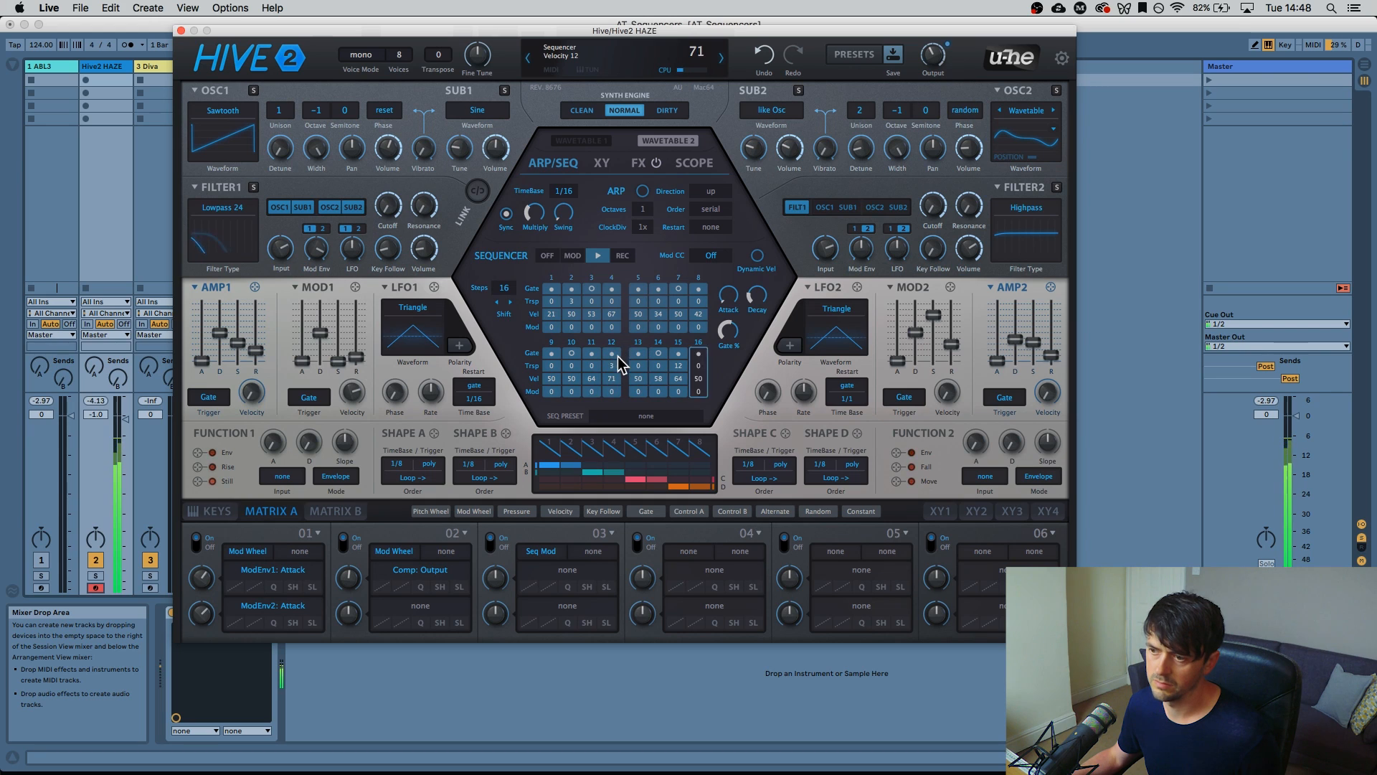
pyautogui.moveTo(618, 364); pyautogui.dragTo(563, 382)
pyautogui.moveTo(663, 378)
pyautogui.mouseDown()
pyautogui.moveTo(677, 368)
pyautogui.moveTo(642, 365)
pyautogui.mouseUp()
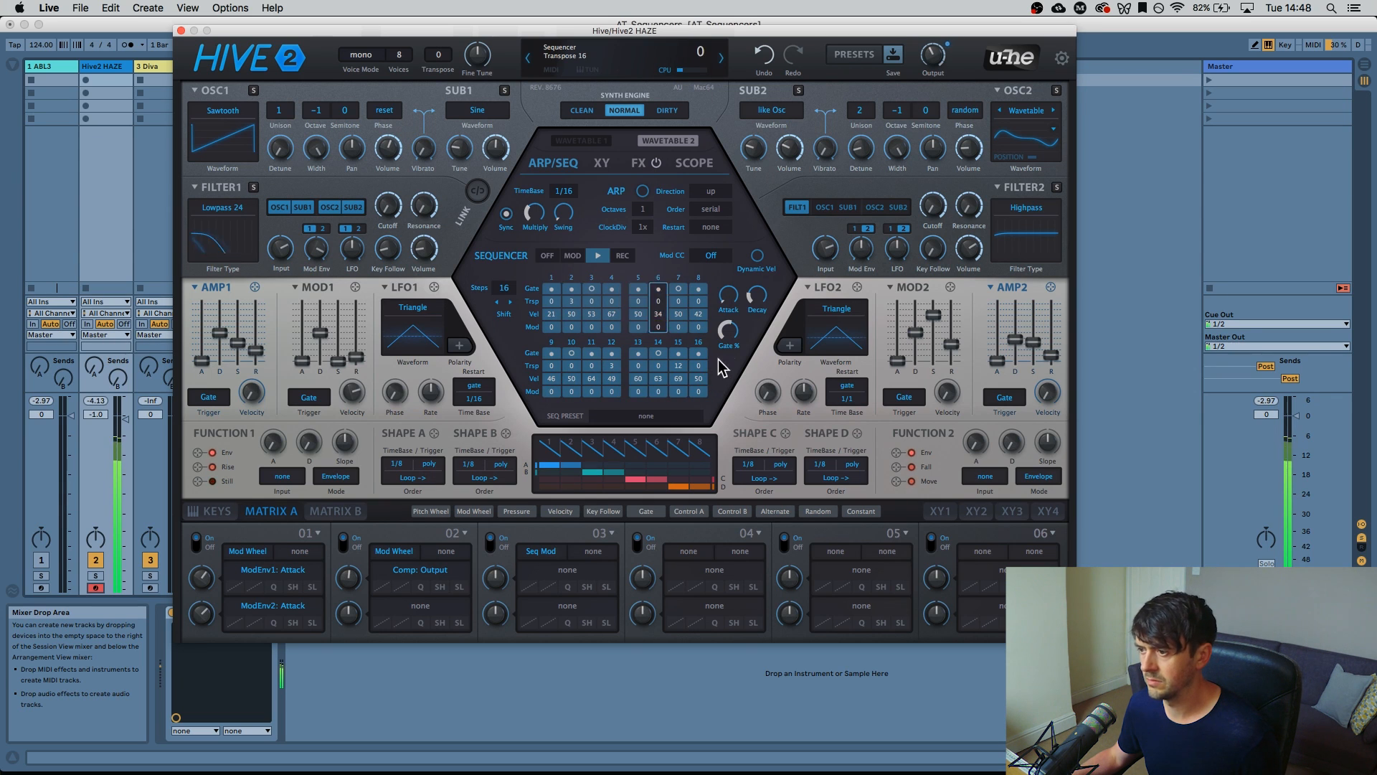
pyautogui.moveTo(728, 335)
pyautogui.mouseDown()
pyautogui.moveTo(736, 269)
pyautogui.moveTo(735, 345)
pyautogui.moveTo(733, 332)
pyautogui.mouseUp()
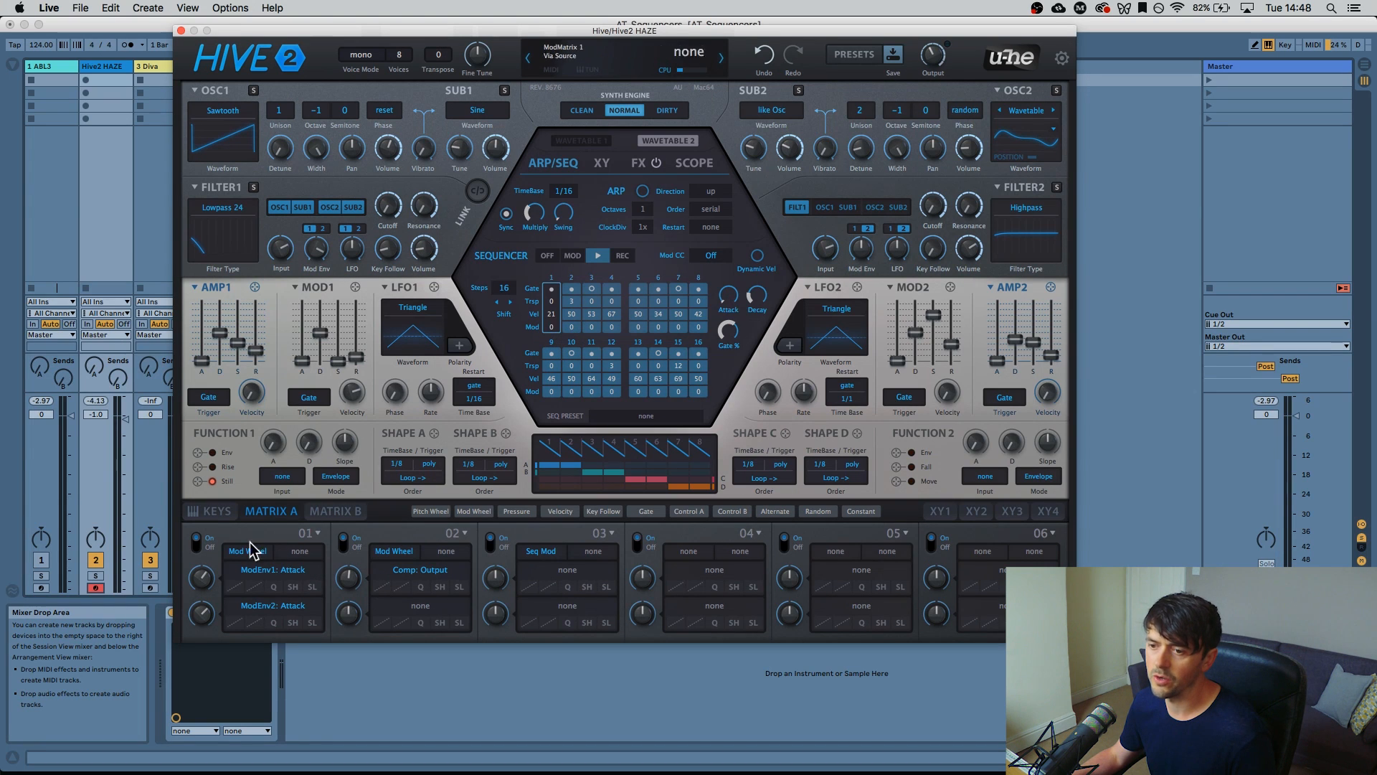
# Set matrix slot 03's source to Seq Mod and target it at the Filter1 Resonance knob
pyautogui.click(215, 512)
pyautogui.click(271, 512)
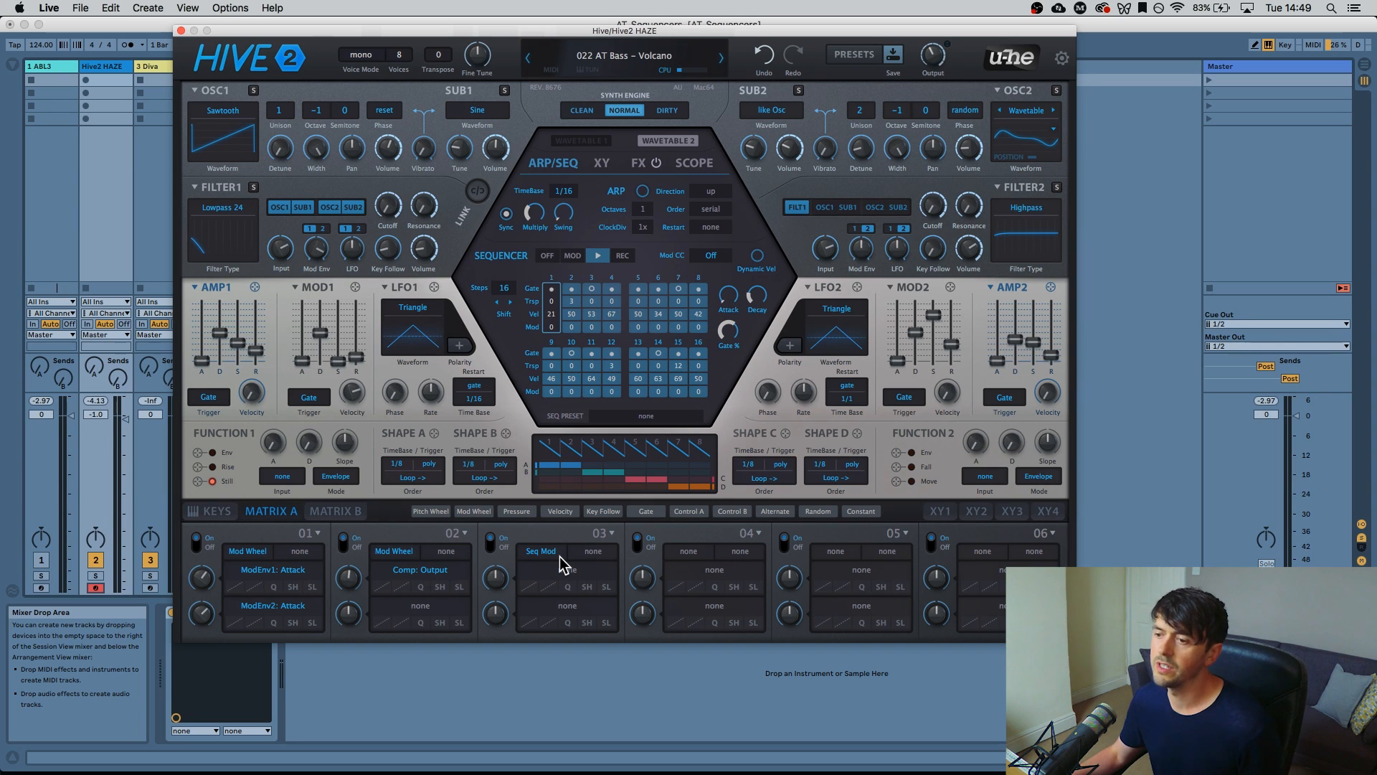
pyautogui.click(562, 552)
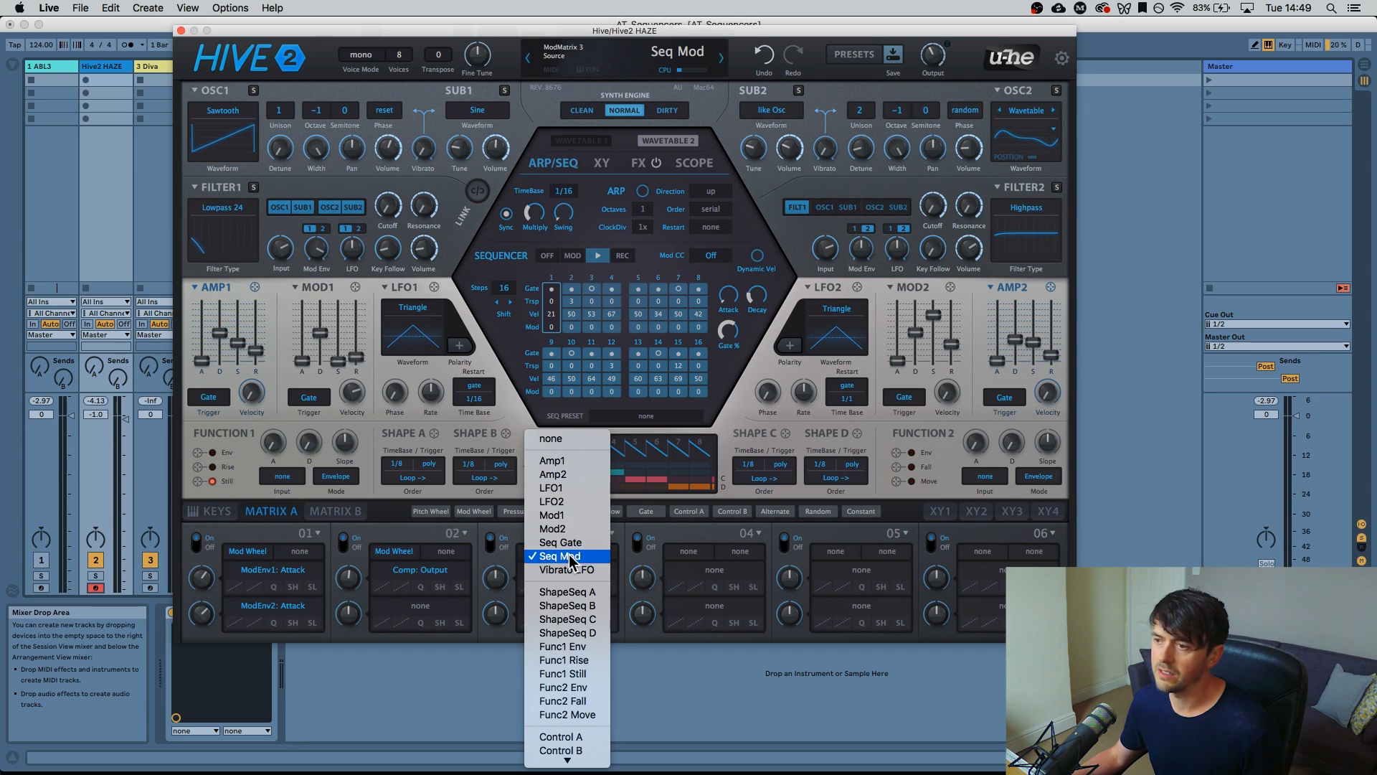
pyautogui.click(571, 557)
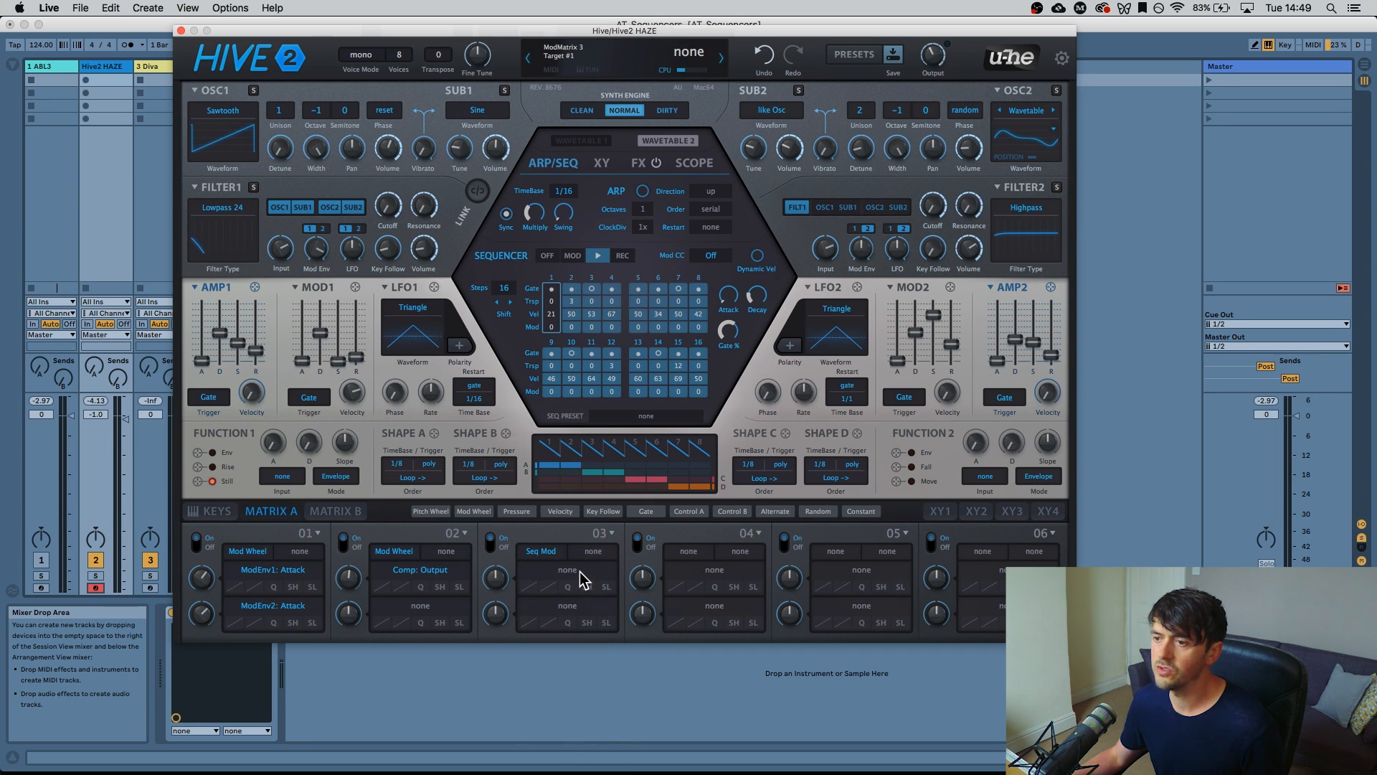
pyautogui.moveTo(583, 574); pyautogui.dragTo(426, 211)
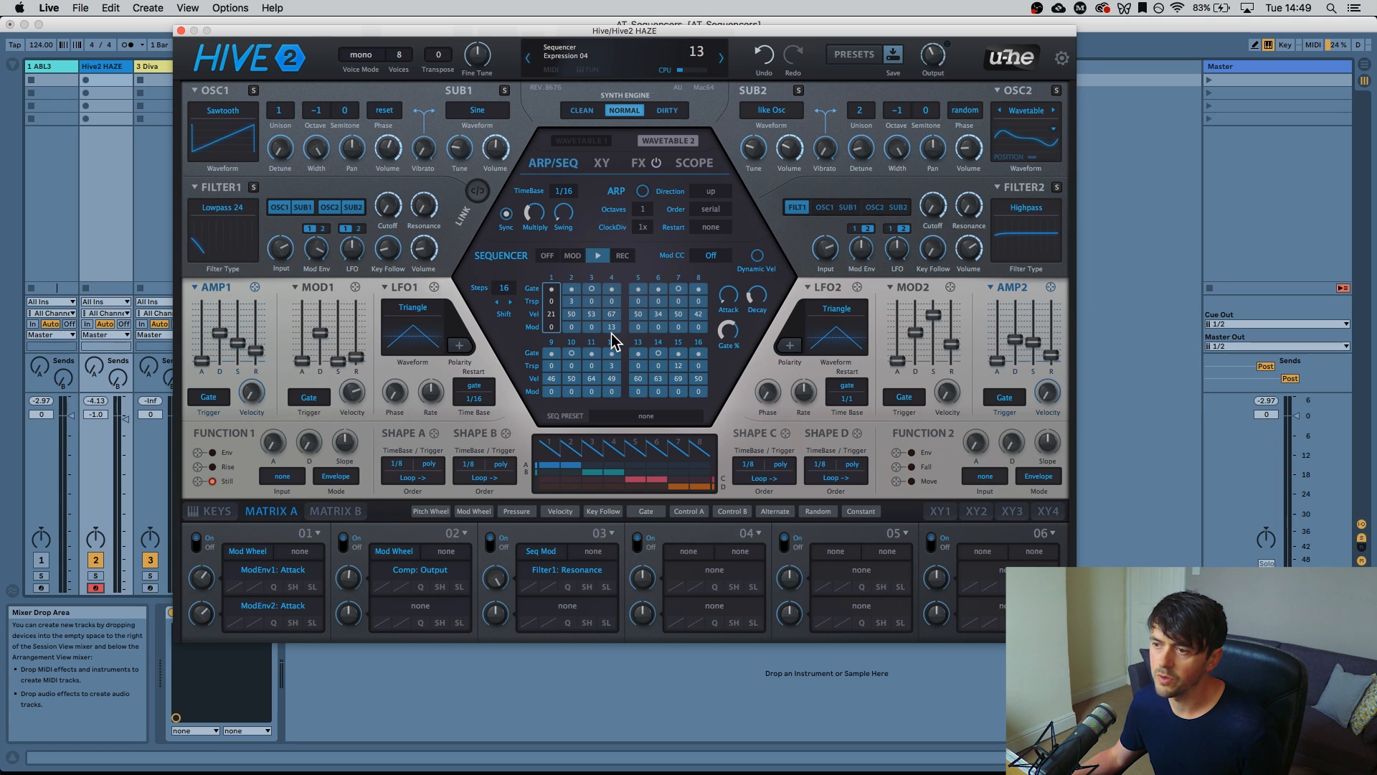
# Reshape the sequencer Mod row: step 4 to 52, 14 to 56, 15 to 48, step 5 to 62
pyautogui.moveTo(611, 325); pyautogui.dragTo(617, 291)
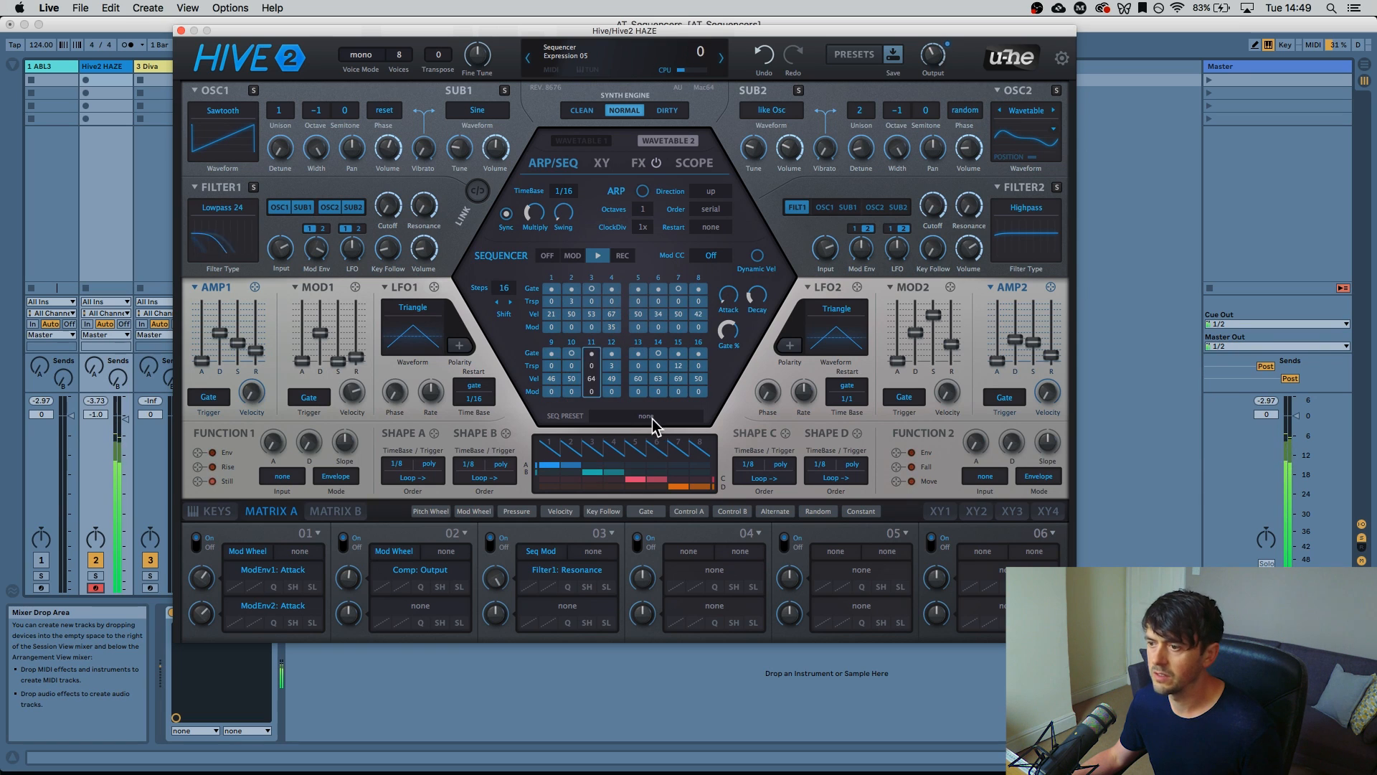
pyautogui.moveTo(667, 397); pyautogui.dragTo(674, 239)
pyautogui.moveTo(677, 391); pyautogui.dragTo(643, 373)
pyautogui.moveTo(570, 397); pyautogui.dragTo(586, 326)
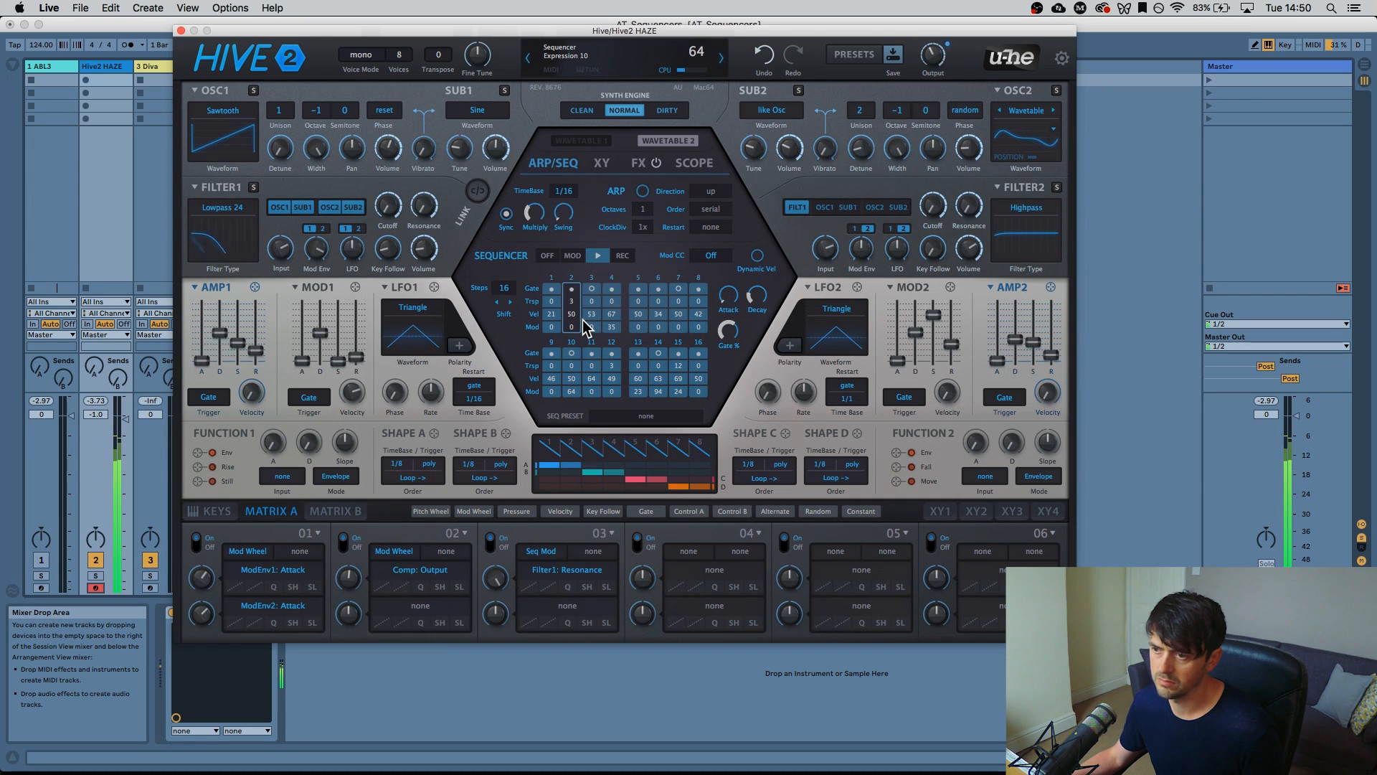
pyautogui.moveTo(555, 396); pyautogui.dragTo(555, 313)
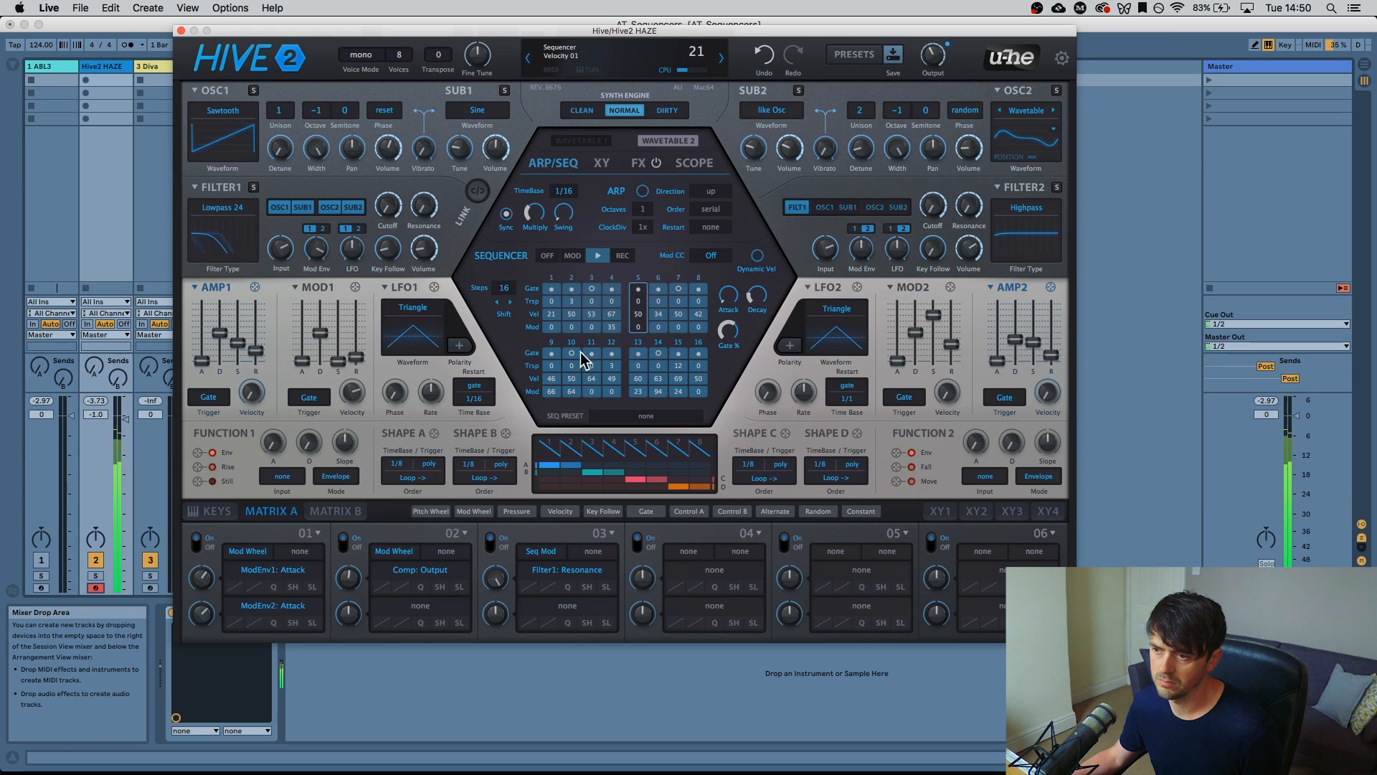
pyautogui.moveTo(553, 391)
pyautogui.mouseDown()
pyautogui.moveTo(548, 411)
pyautogui.moveTo(599, 366)
pyautogui.moveTo(605, 332)
pyautogui.moveTo(600, 364)
pyautogui.moveTo(552, 422)
pyautogui.moveTo(552, 404)
pyautogui.mouseUp()
pyautogui.moveTo(697, 330)
pyautogui.mouseDown()
pyautogui.moveTo(708, 242)
pyautogui.moveTo(699, 305)
pyautogui.moveTo(663, 323)
pyautogui.moveTo(652, 245)
pyautogui.moveTo(651, 381)
pyautogui.mouseUp()
pyautogui.moveTo(644, 326)
pyautogui.mouseDown()
pyautogui.moveTo(652, 248)
pyautogui.moveTo(653, 272)
pyautogui.mouseUp()
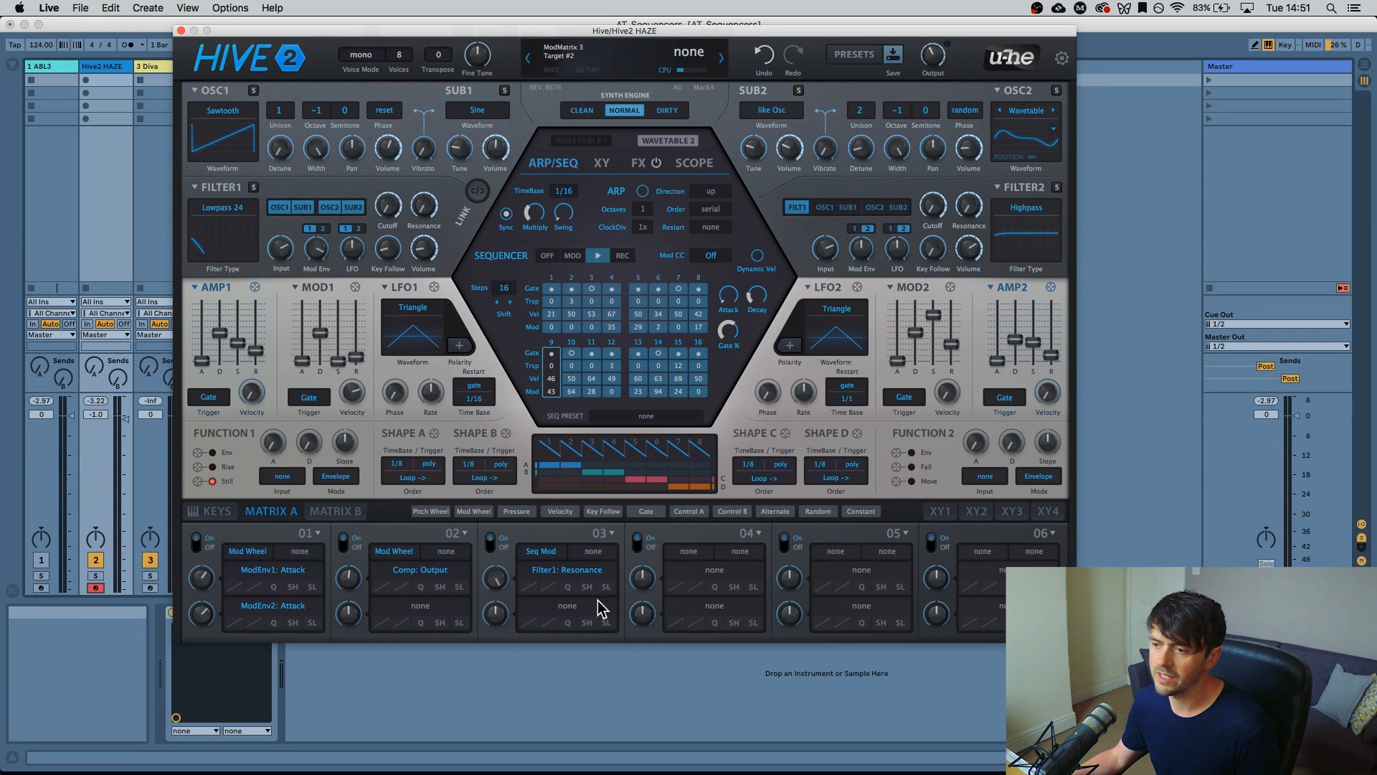
# Add the MOD1 envelope Decay fader as slot 03's second target, with depth 46
pyautogui.moveTo(566, 606); pyautogui.dragTo(530, 620)
pyautogui.moveTo(641, 590); pyautogui.dragTo(972, 345)
pyautogui.moveTo(829, 429); pyautogui.dragTo(584, 613)
pyautogui.moveTo(316, 334)
pyautogui.mouseDown()
pyautogui.moveTo(317, 305)
pyautogui.moveTo(318, 364)
pyautogui.moveTo(327, 346)
pyautogui.mouseUp()
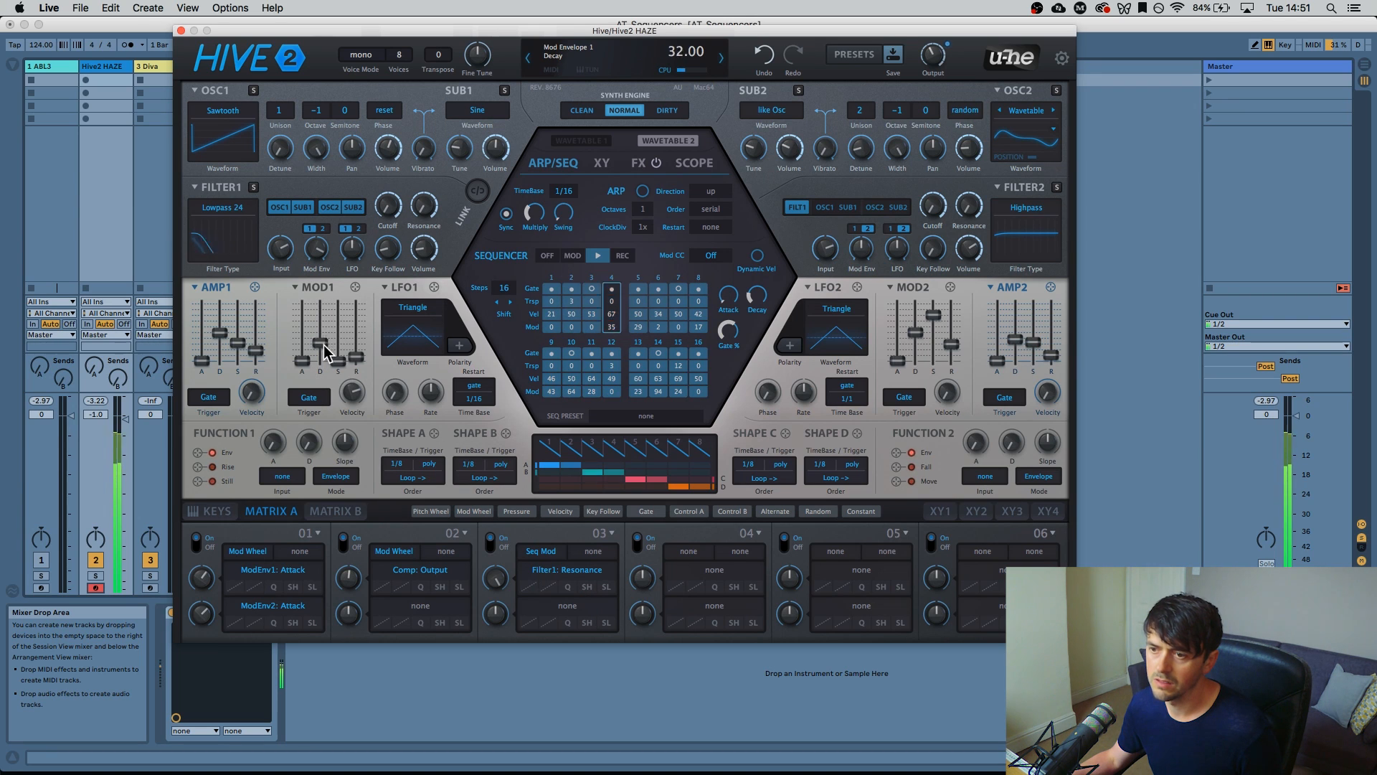
pyautogui.moveTo(583, 615); pyautogui.dragTo(318, 353)
pyautogui.moveTo(501, 617); pyautogui.dragTo(515, 587)
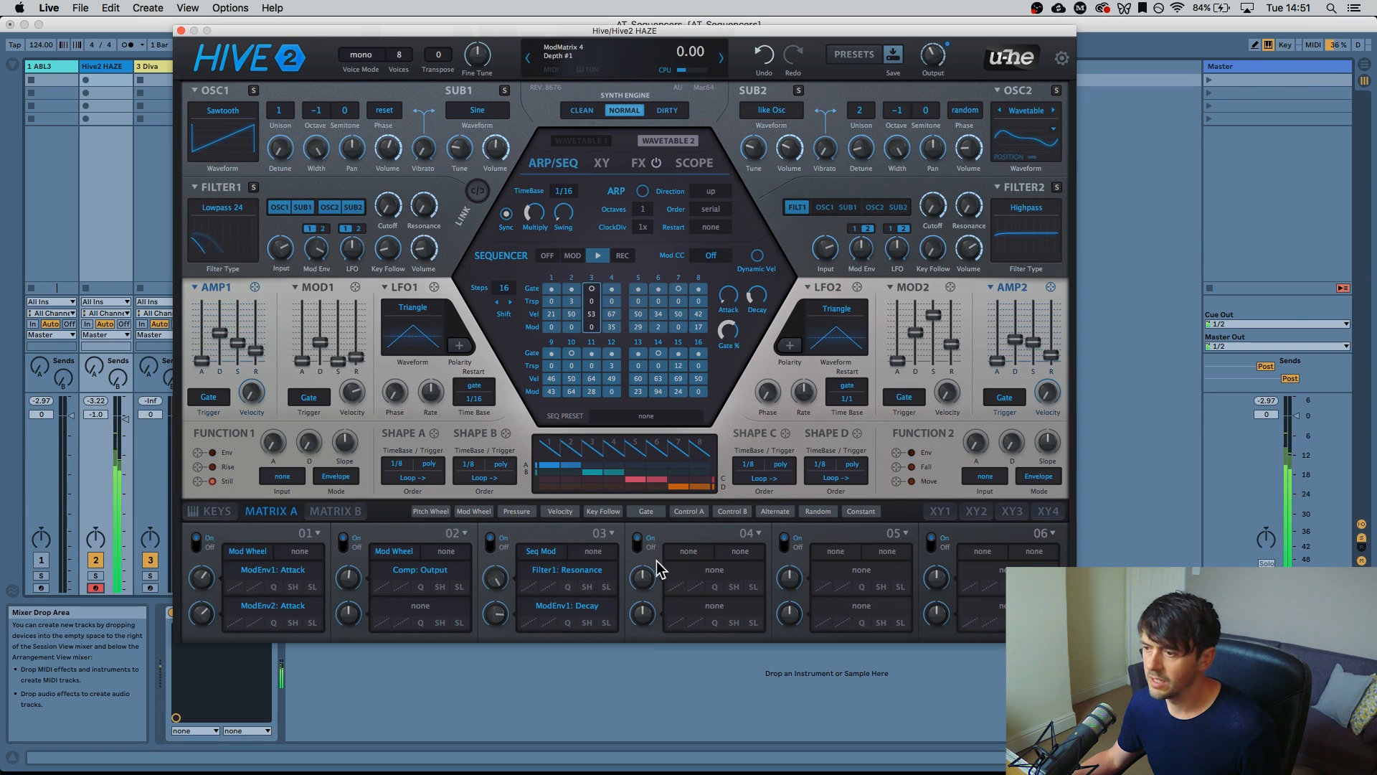
# Set matrix slot 04's source to Seq Mod and target it at the Filter1 Cutoff knob
pyautogui.click(699, 552)
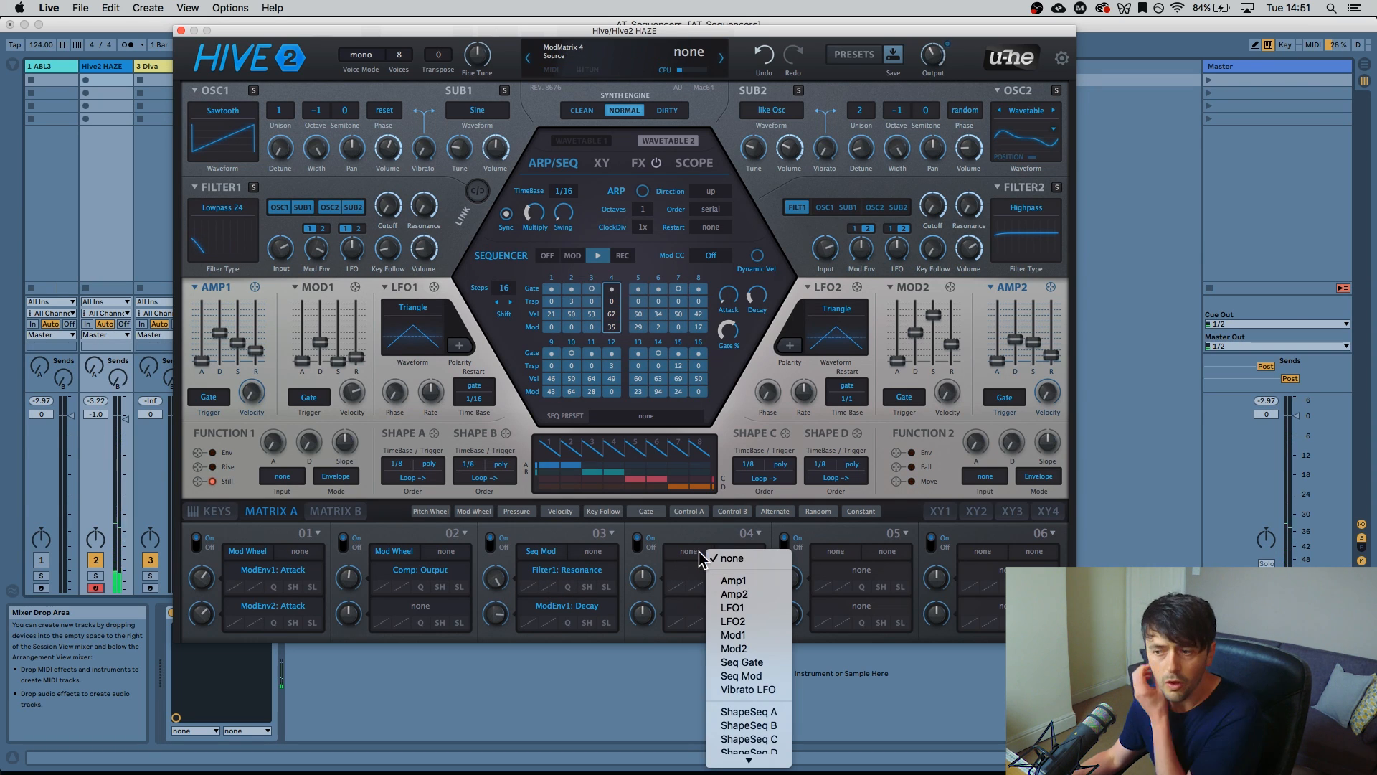
pyautogui.click(766, 675)
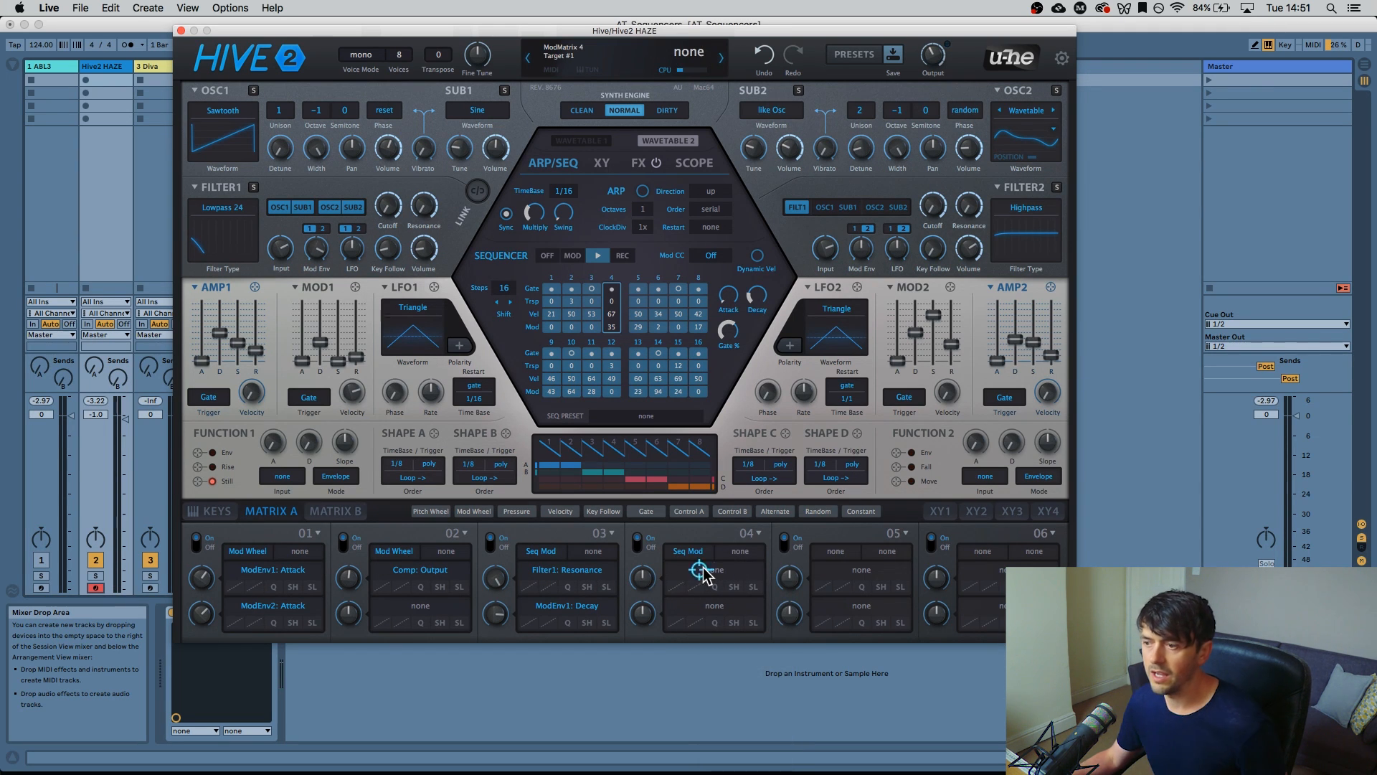
pyautogui.moveTo(702, 366); pyautogui.dragTo(760, 436)
pyautogui.moveTo(843, 402); pyautogui.dragTo(760, 508)
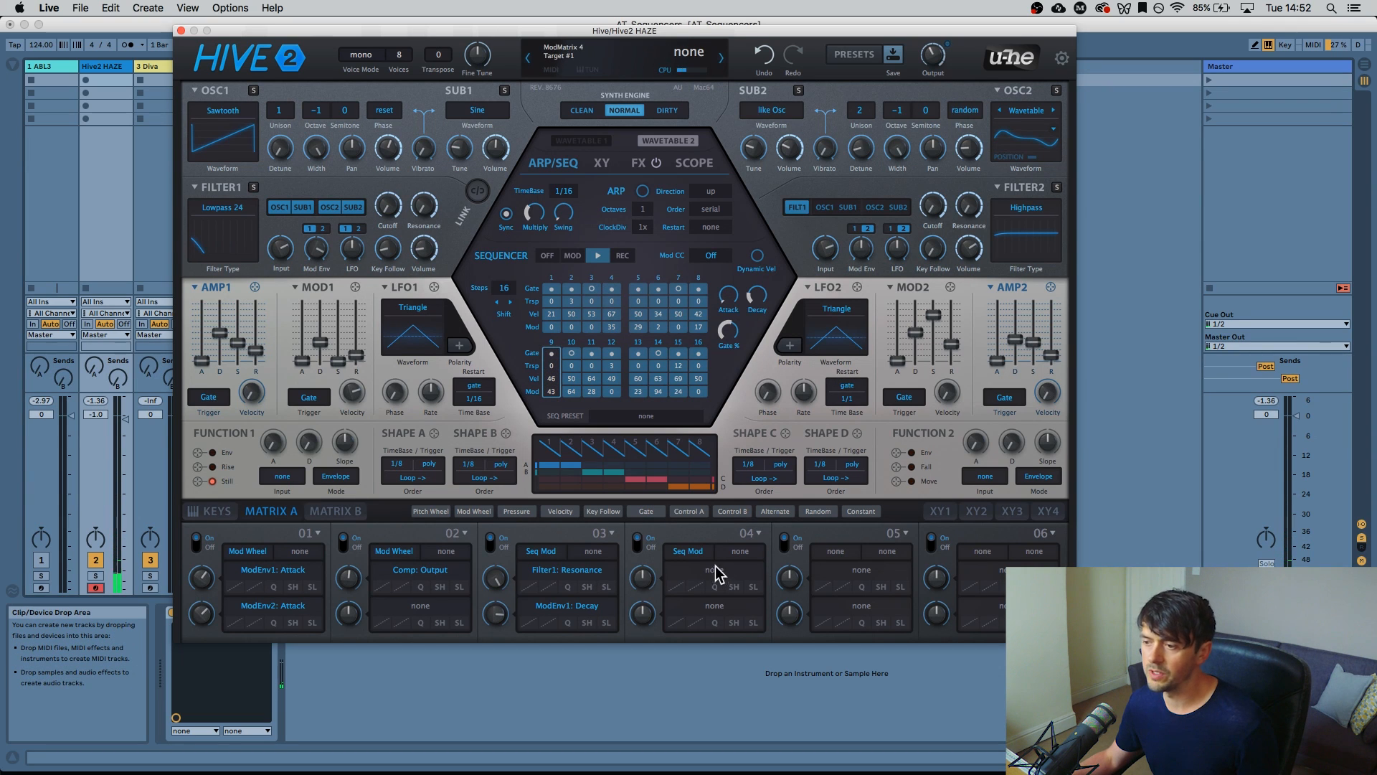
pyautogui.moveTo(705, 393); pyautogui.dragTo(391, 210)
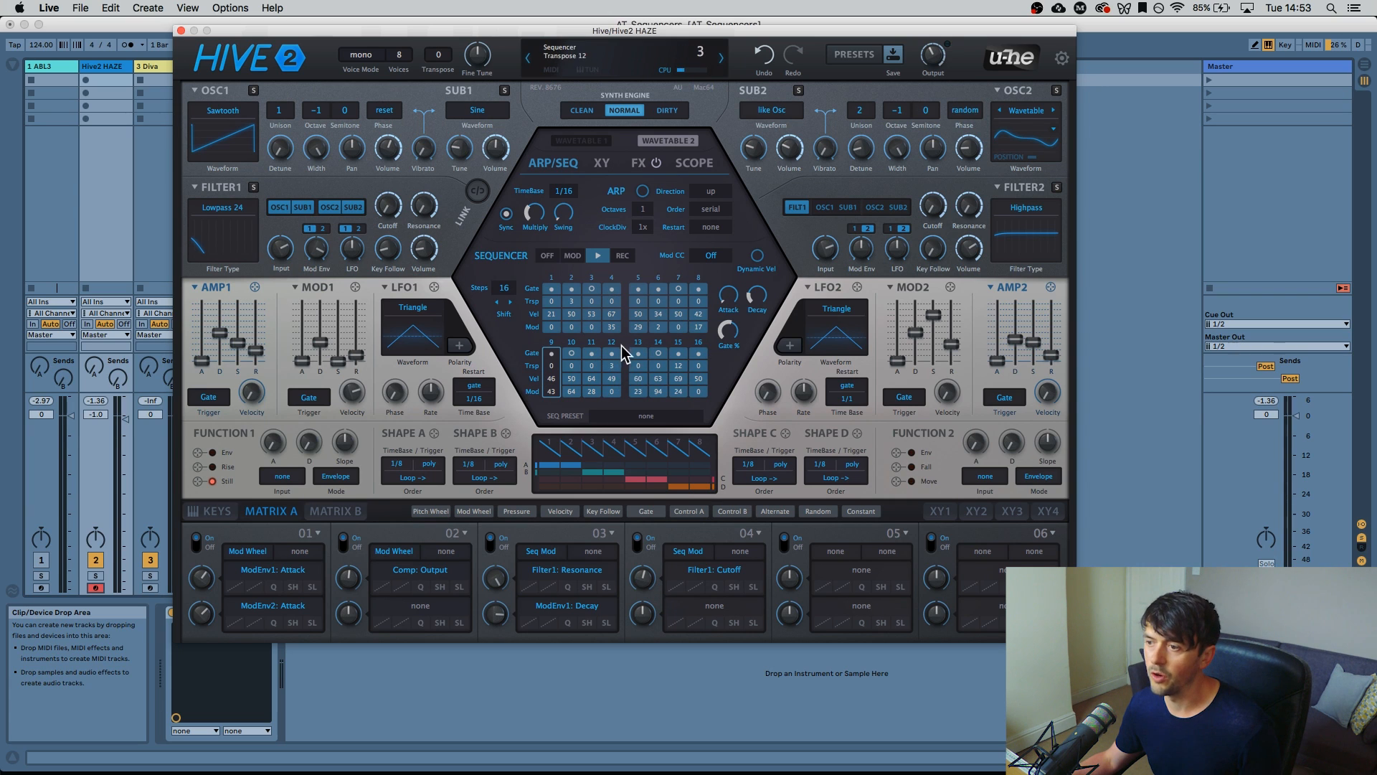
# Turn ModMatrix slot 04's Depth knob to 34.00 for the cutoff modulation
pyautogui.moveTo(643, 576)
pyautogui.mouseDown()
pyautogui.moveTo(644, 563)
pyautogui.moveTo(641, 606)
pyautogui.moveTo(643, 548)
pyautogui.moveTo(645, 583)
pyautogui.mouseUp()
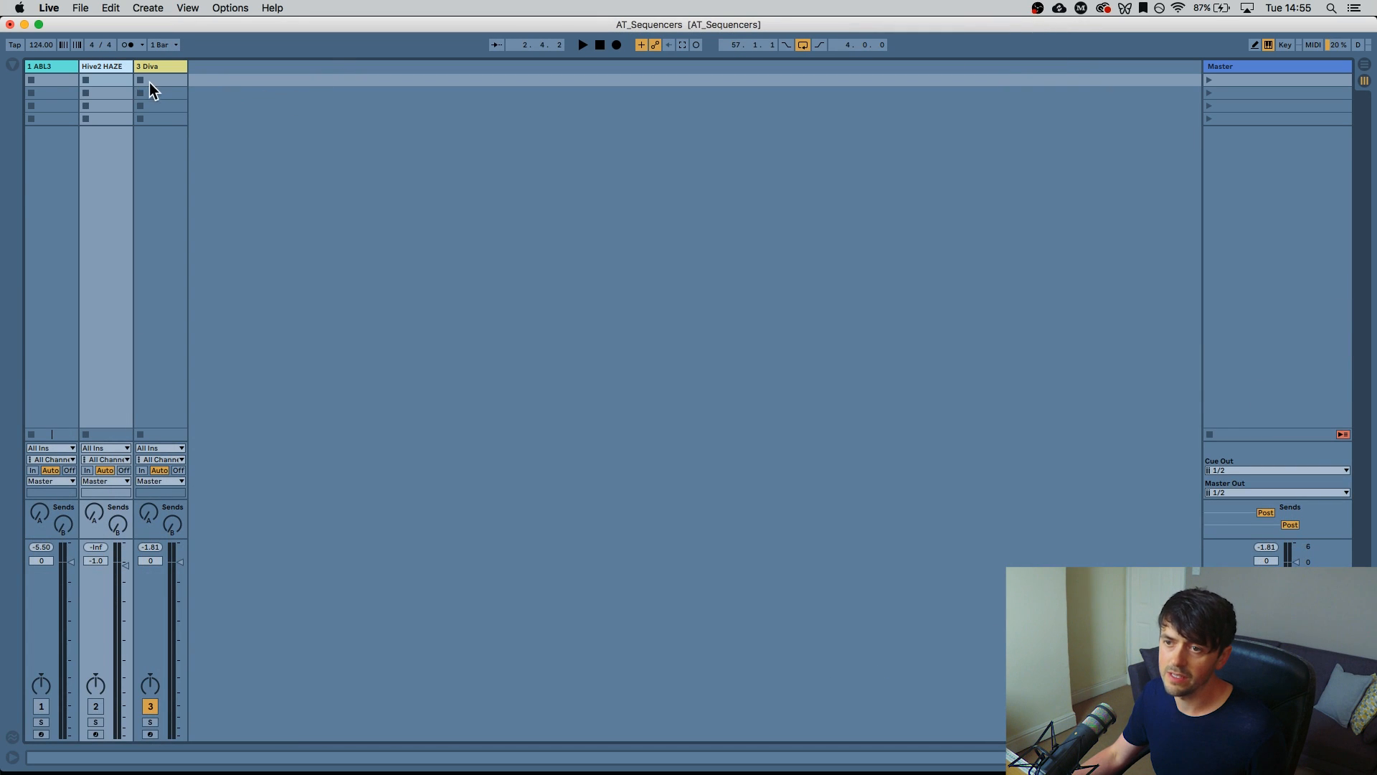
# Create an empty MIDI clip in 3 Diva's first slot and set its note grid to 1/16
pyautogui.doubleClick(152, 81)
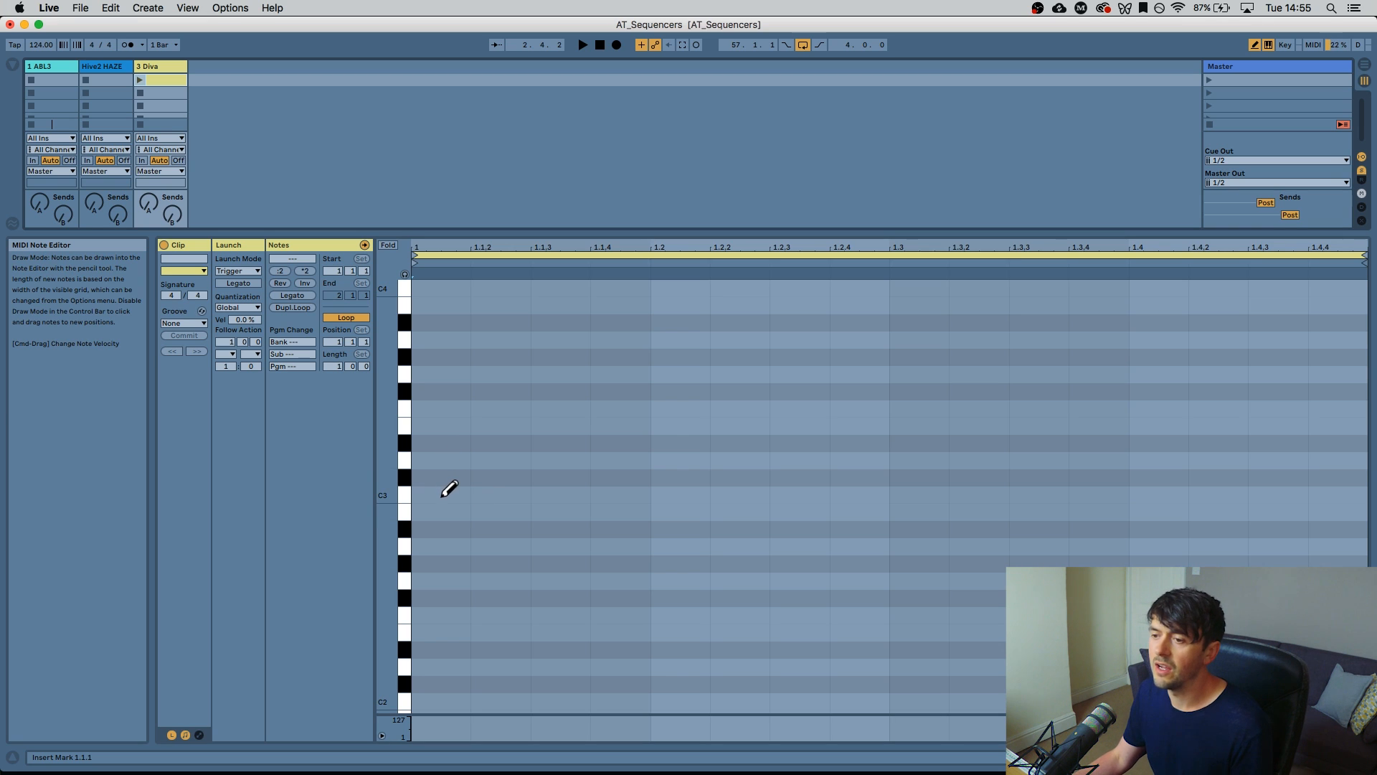
pyautogui.press('super+2')
pyautogui.press('super+2')
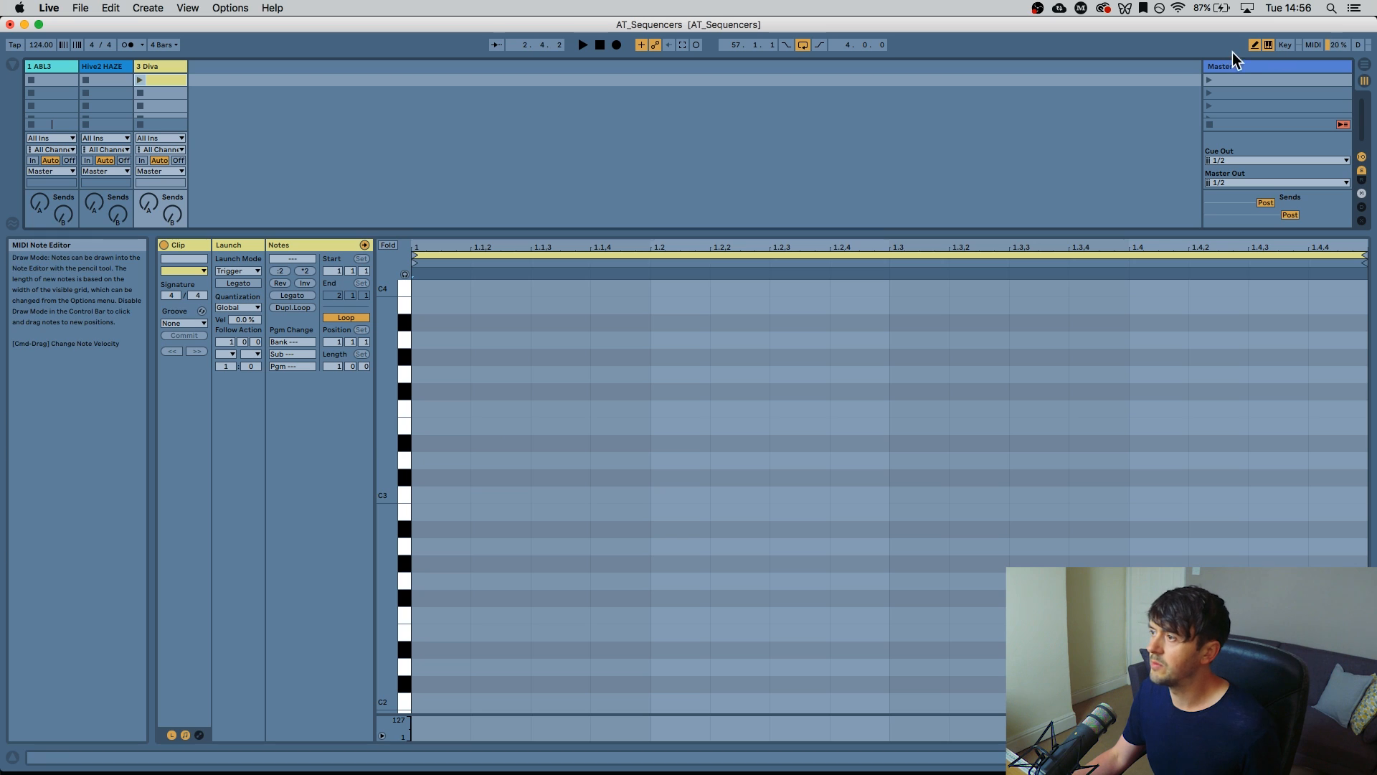
pyautogui.click(1254, 46)
pyautogui.click(880, 402)
pyautogui.press('super+1')
pyautogui.press('super+2')
pyautogui.press('super+2')
pyautogui.press('super+1')
pyautogui.press('super+2')
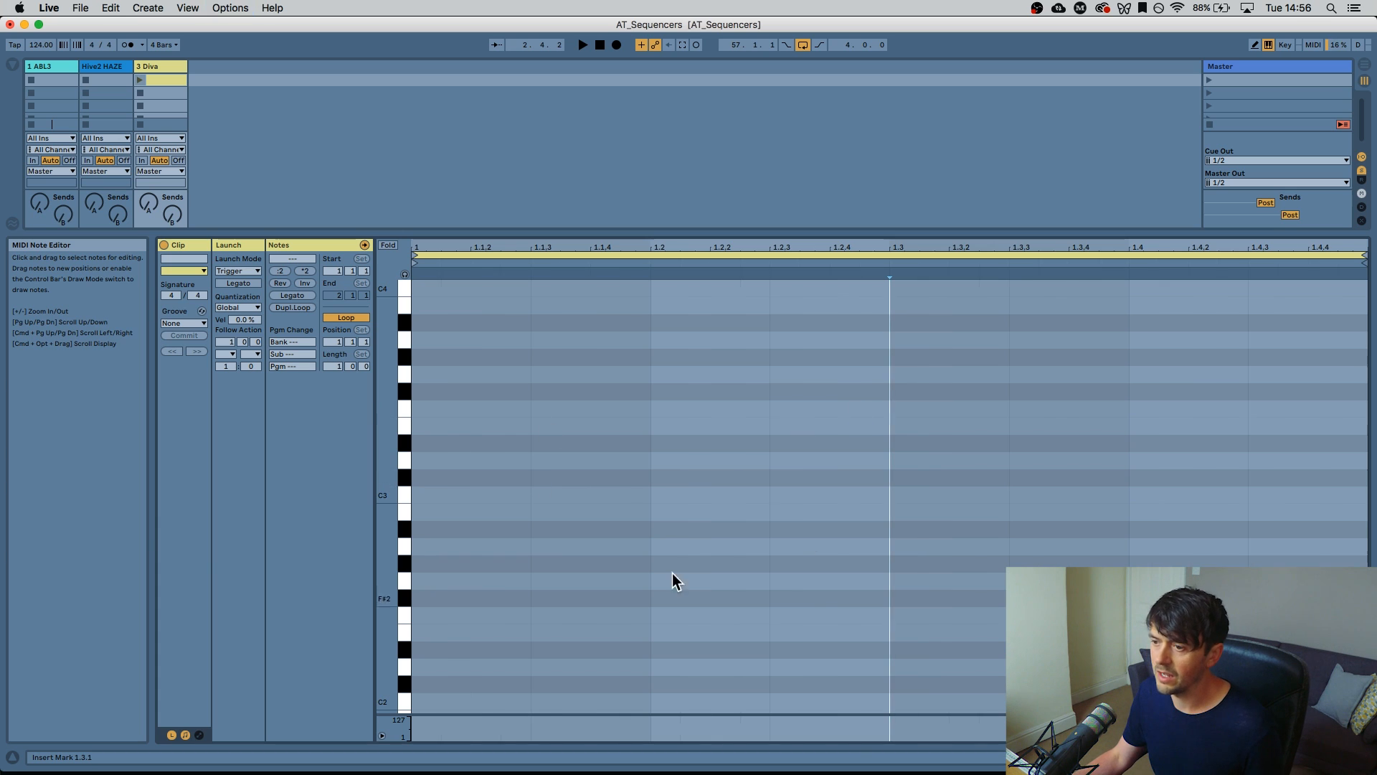
pyautogui.press('super+1')
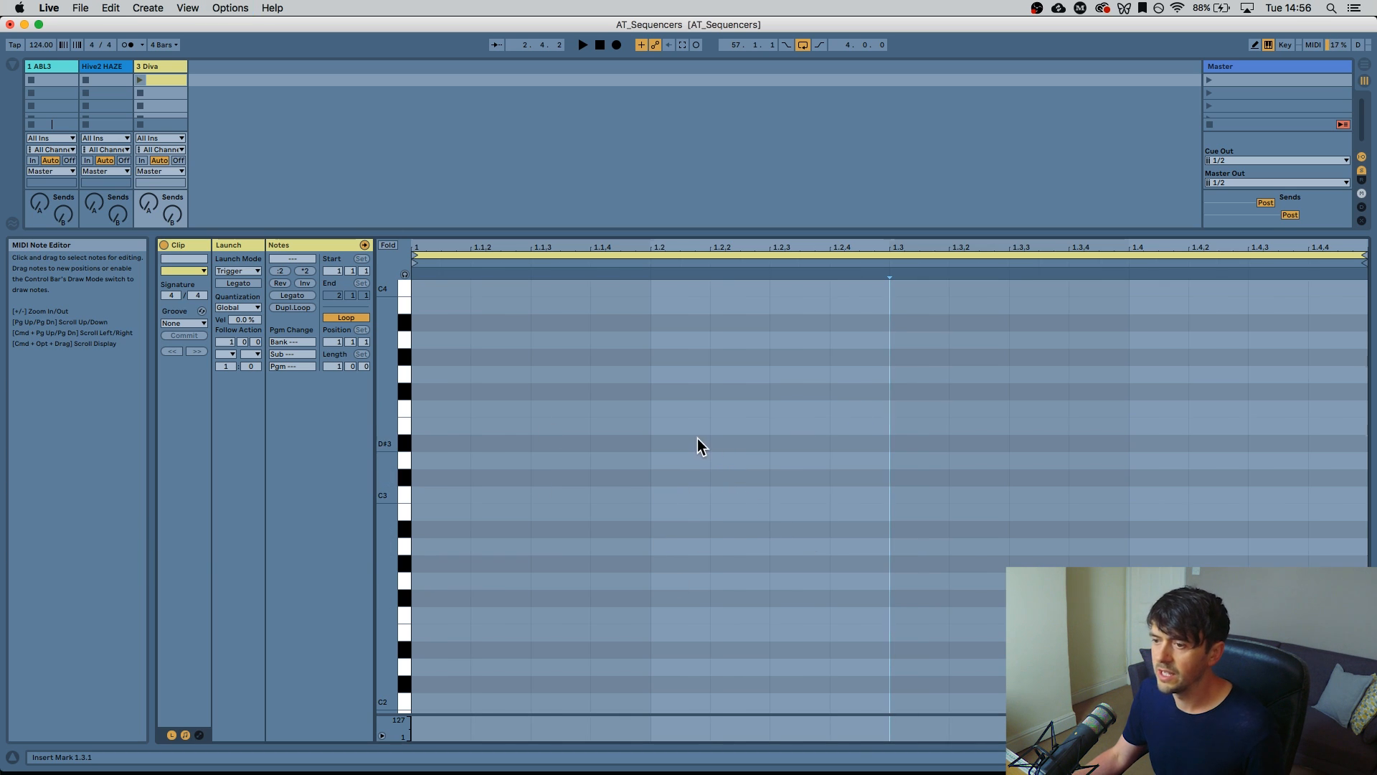
# Enable Draw Mode, show the clip's envelopes and choose the Diva device for them
pyautogui.click(1255, 45)
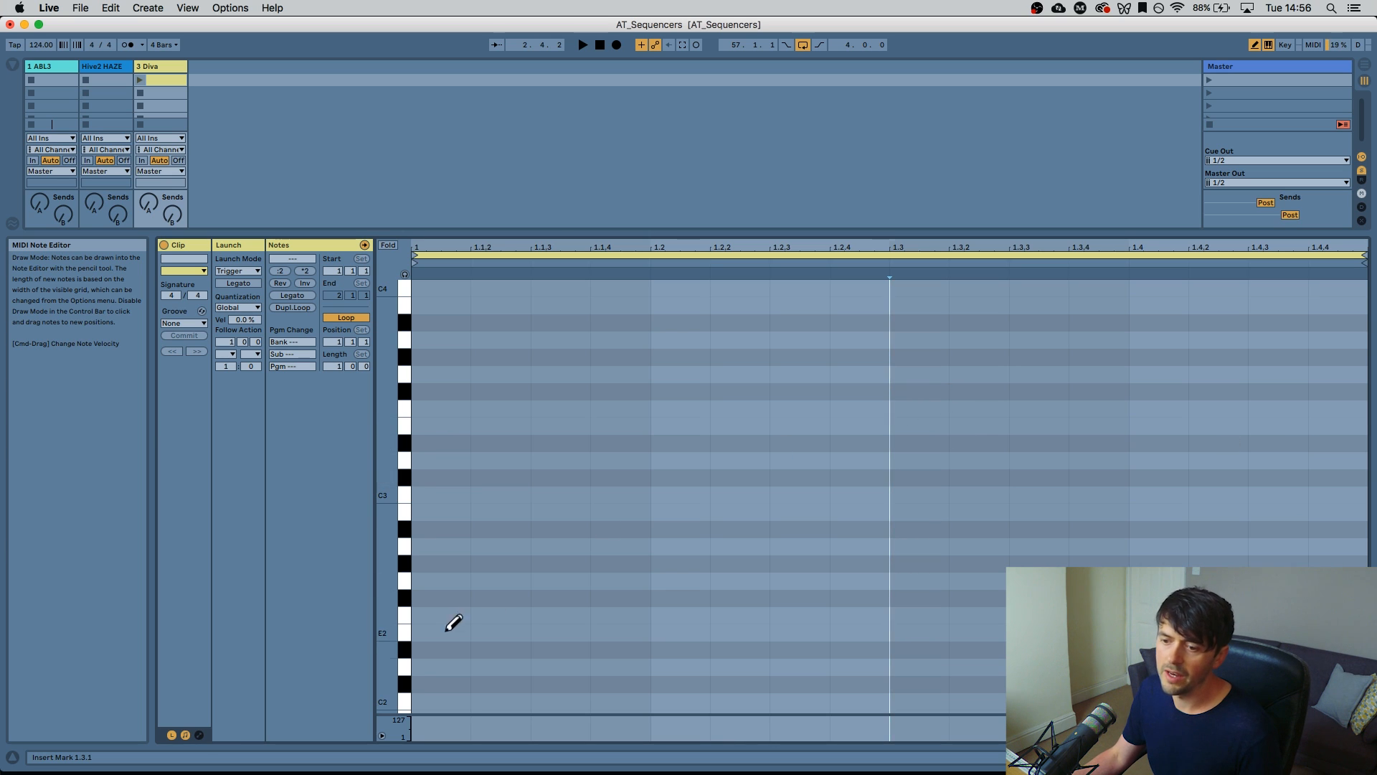
pyautogui.click(199, 734)
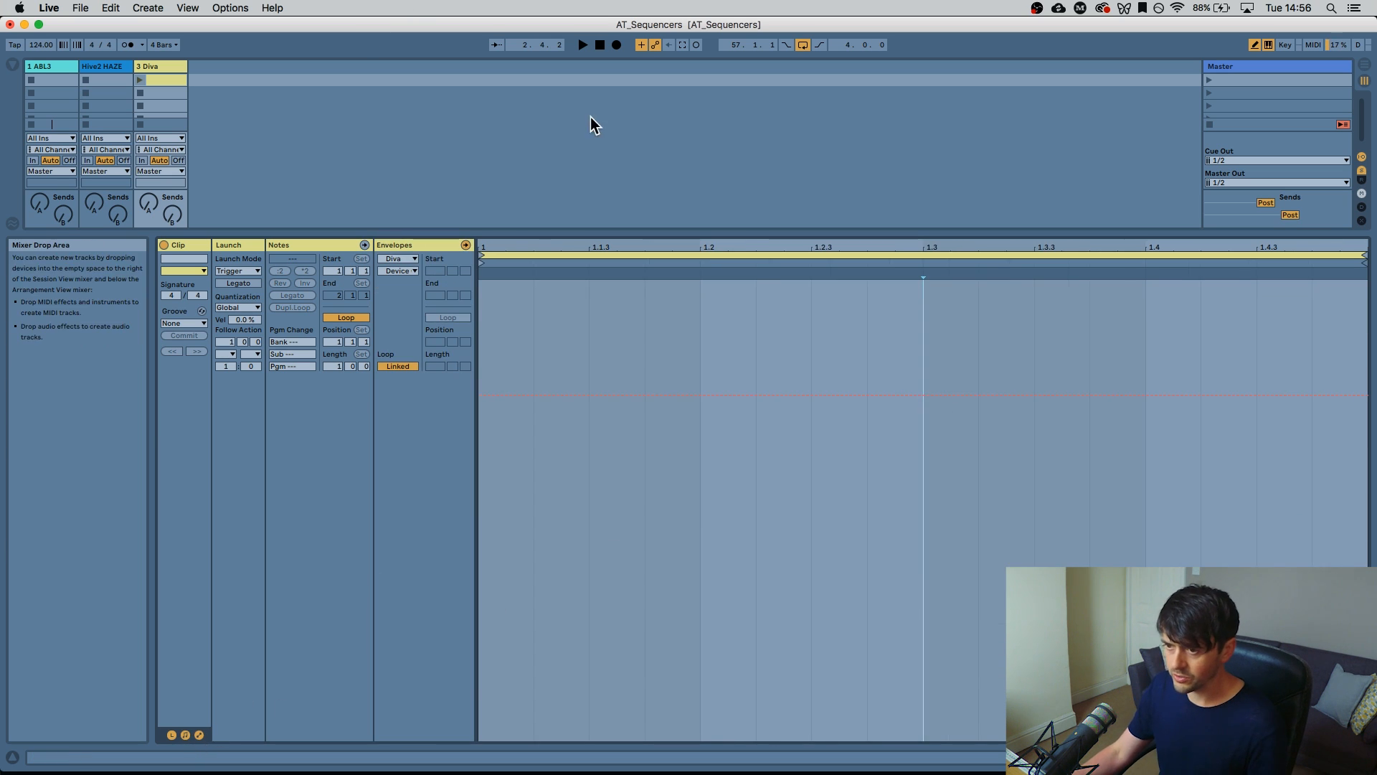
pyautogui.click(396, 270)
pyautogui.click(401, 264)
pyautogui.click(403, 259)
pyautogui.click(410, 278)
pyautogui.click(410, 272)
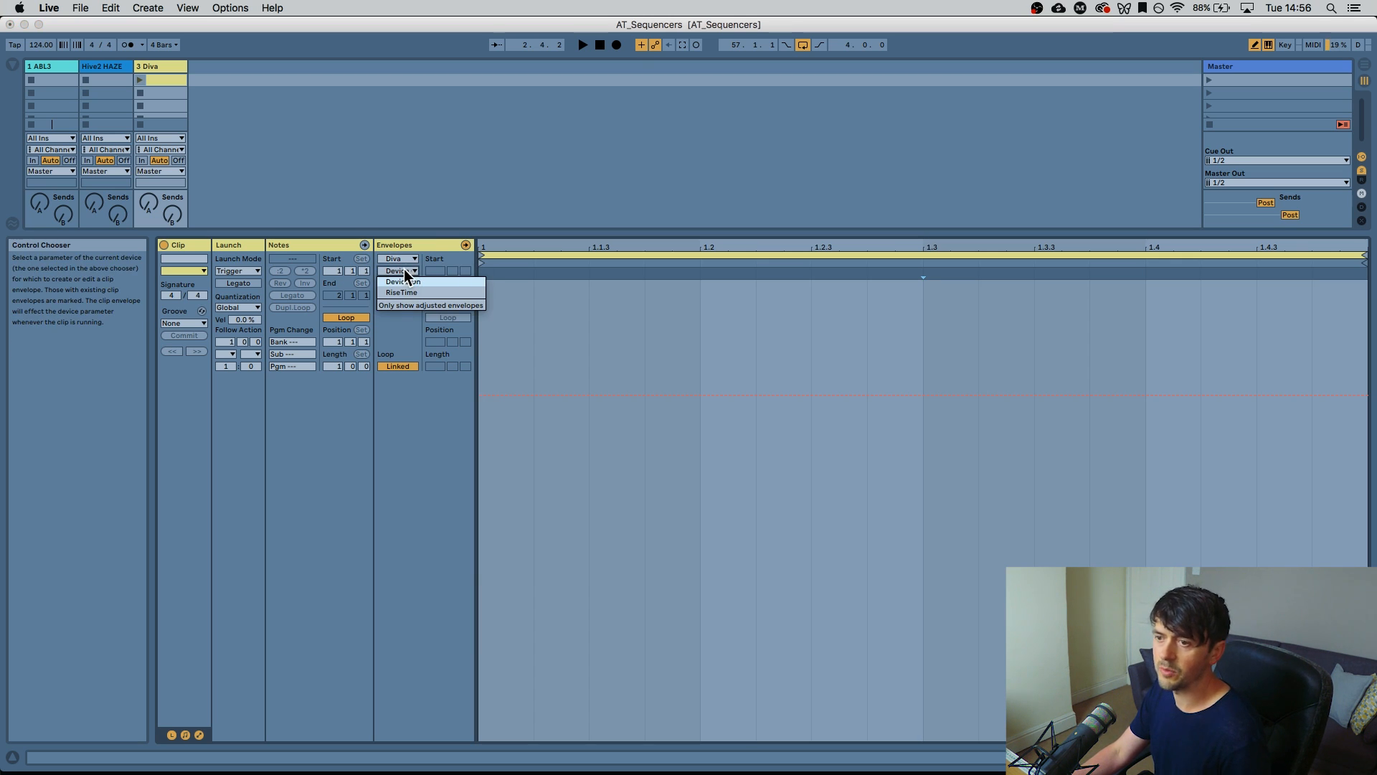
pyautogui.click(403, 269)
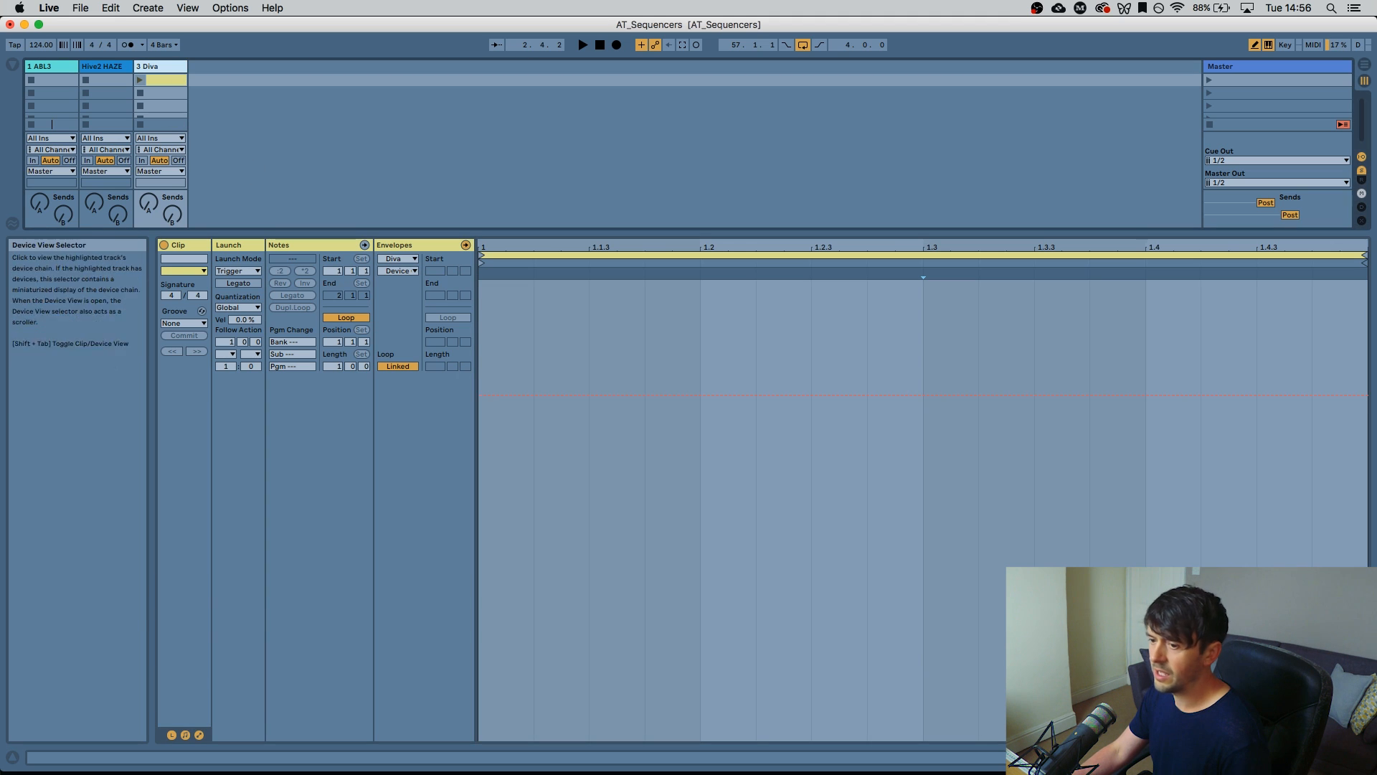
pyautogui.hotkey('shift', 'Tab')
# Use Configure to expose Diva's filter Frequency and Resonance parameters to Live
pyautogui.click(185, 612)
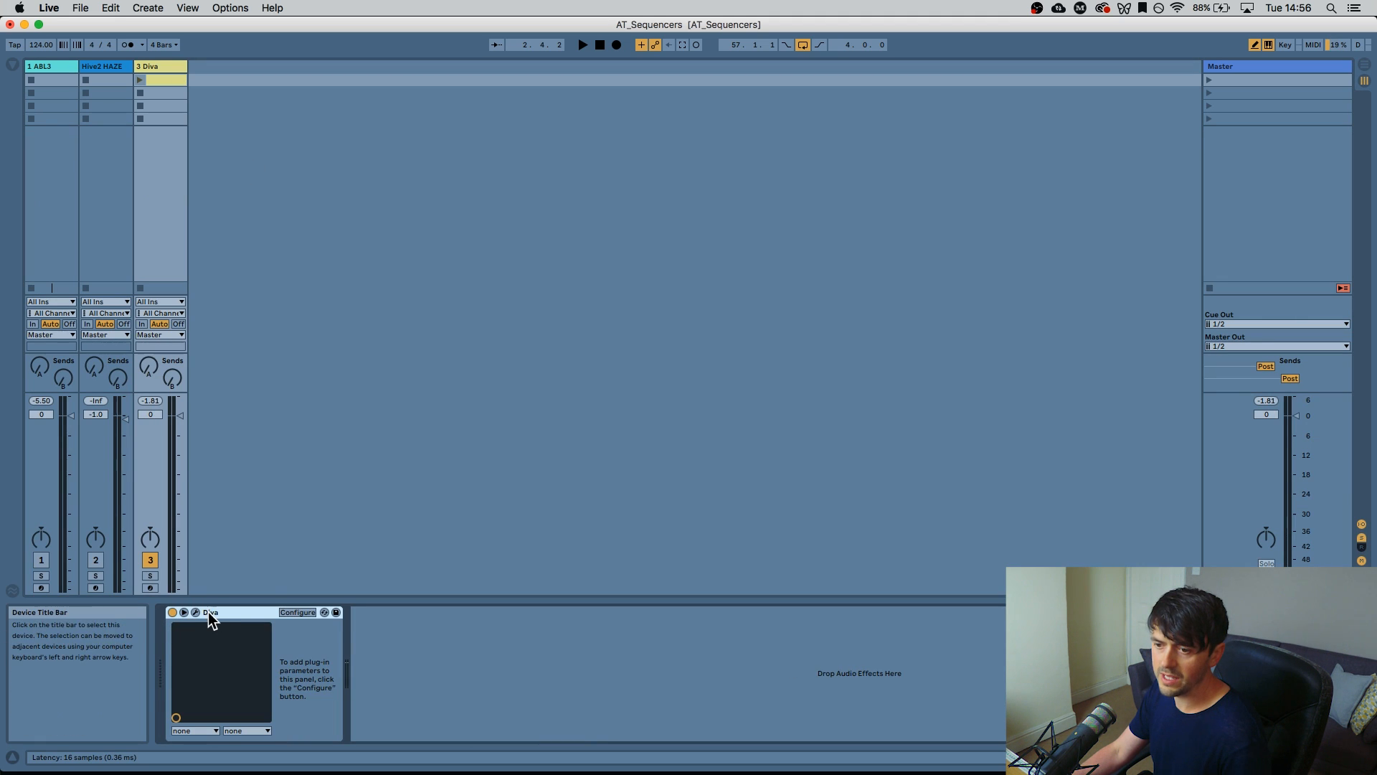
pyautogui.click(195, 611)
pyautogui.click(297, 612)
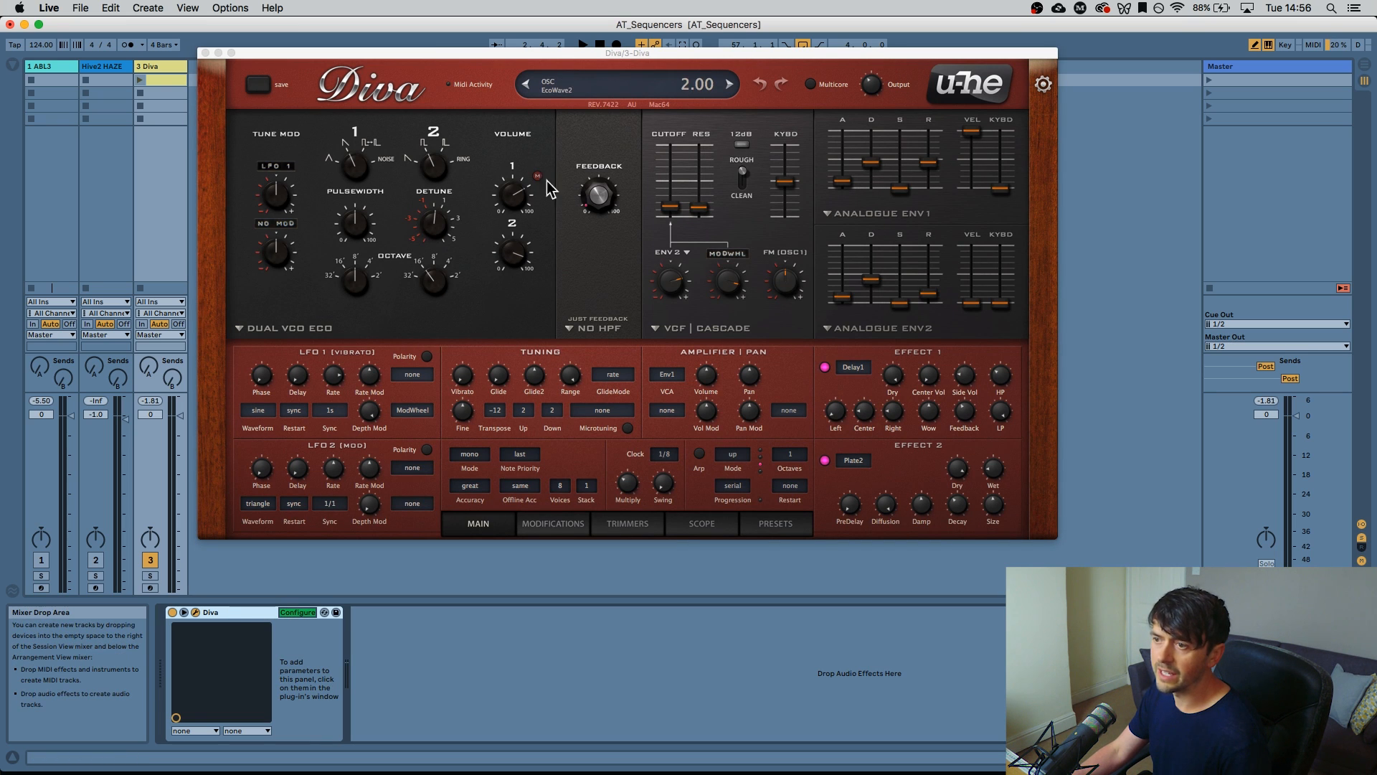
pyautogui.click(675, 214)
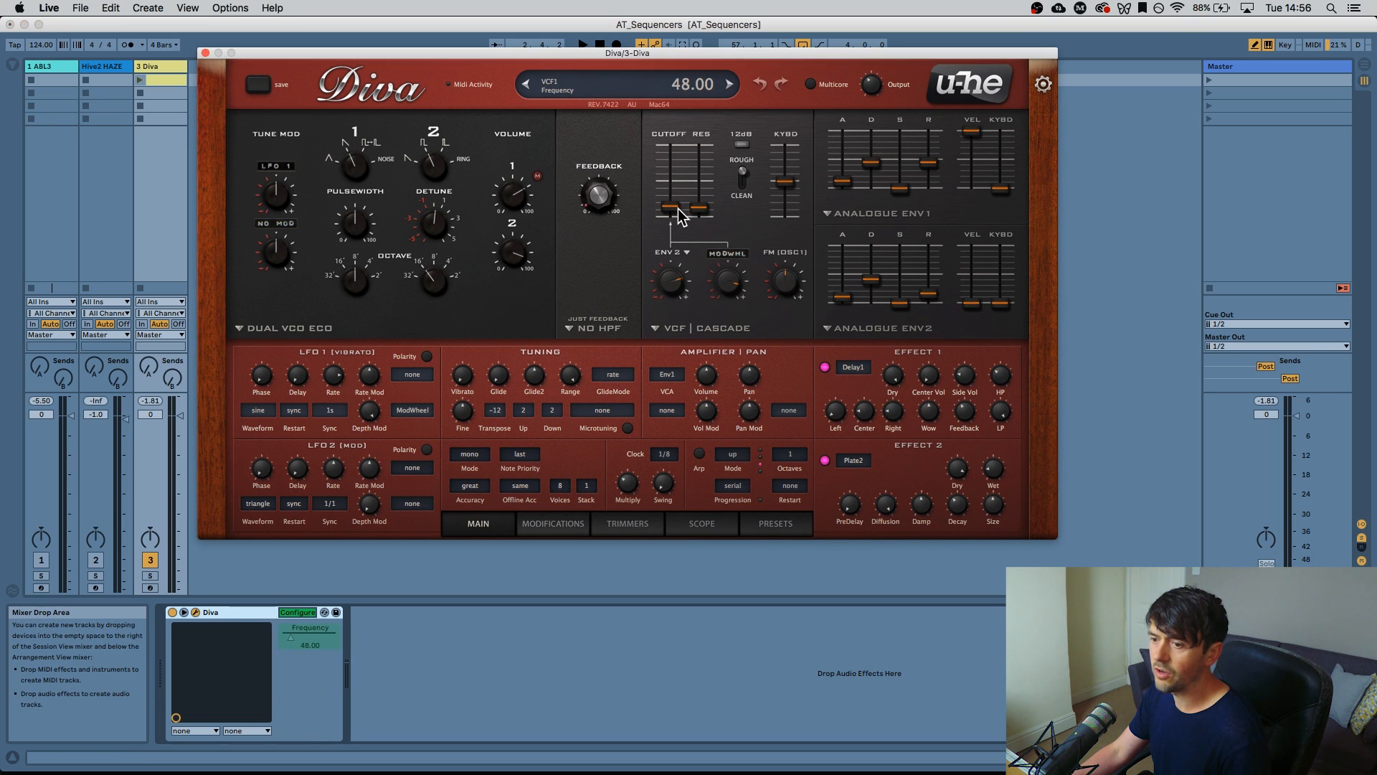
pyautogui.click(704, 208)
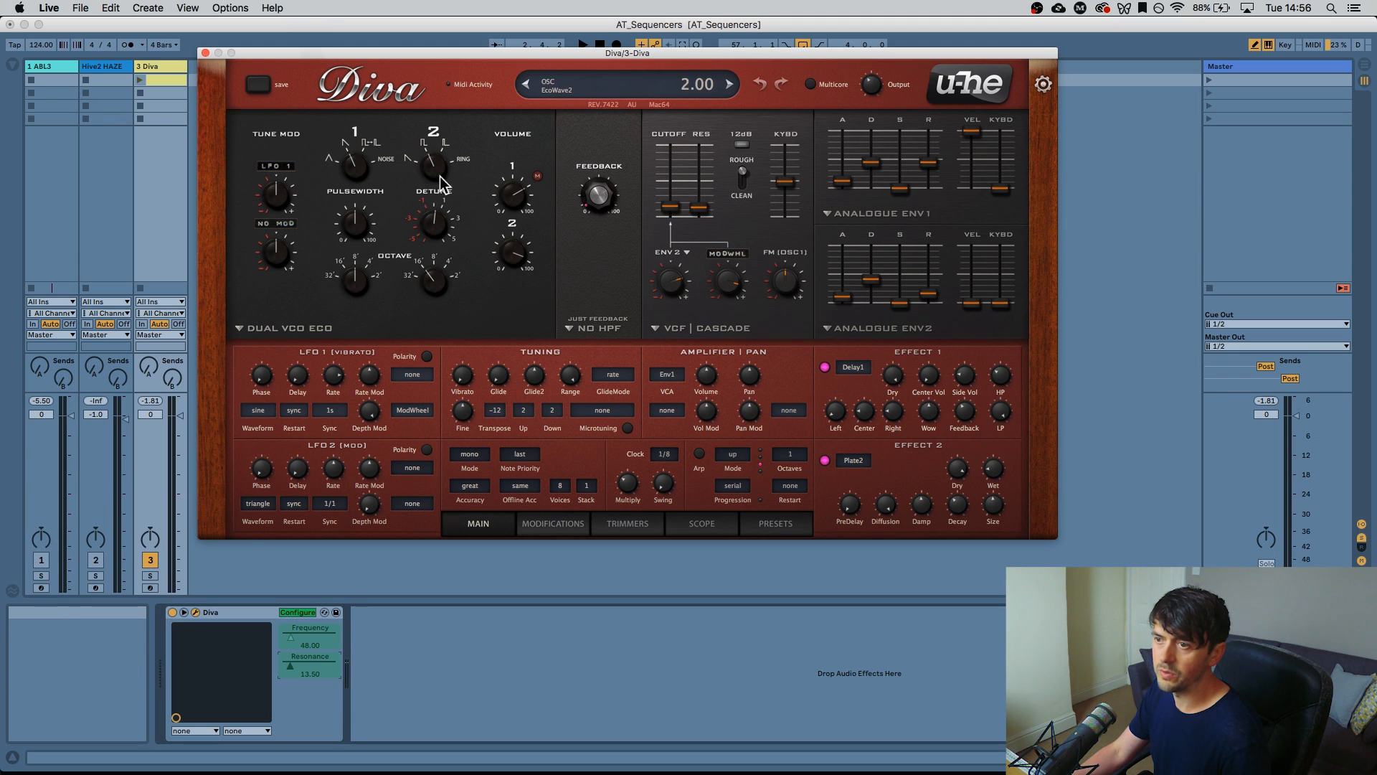
pyautogui.click(205, 52)
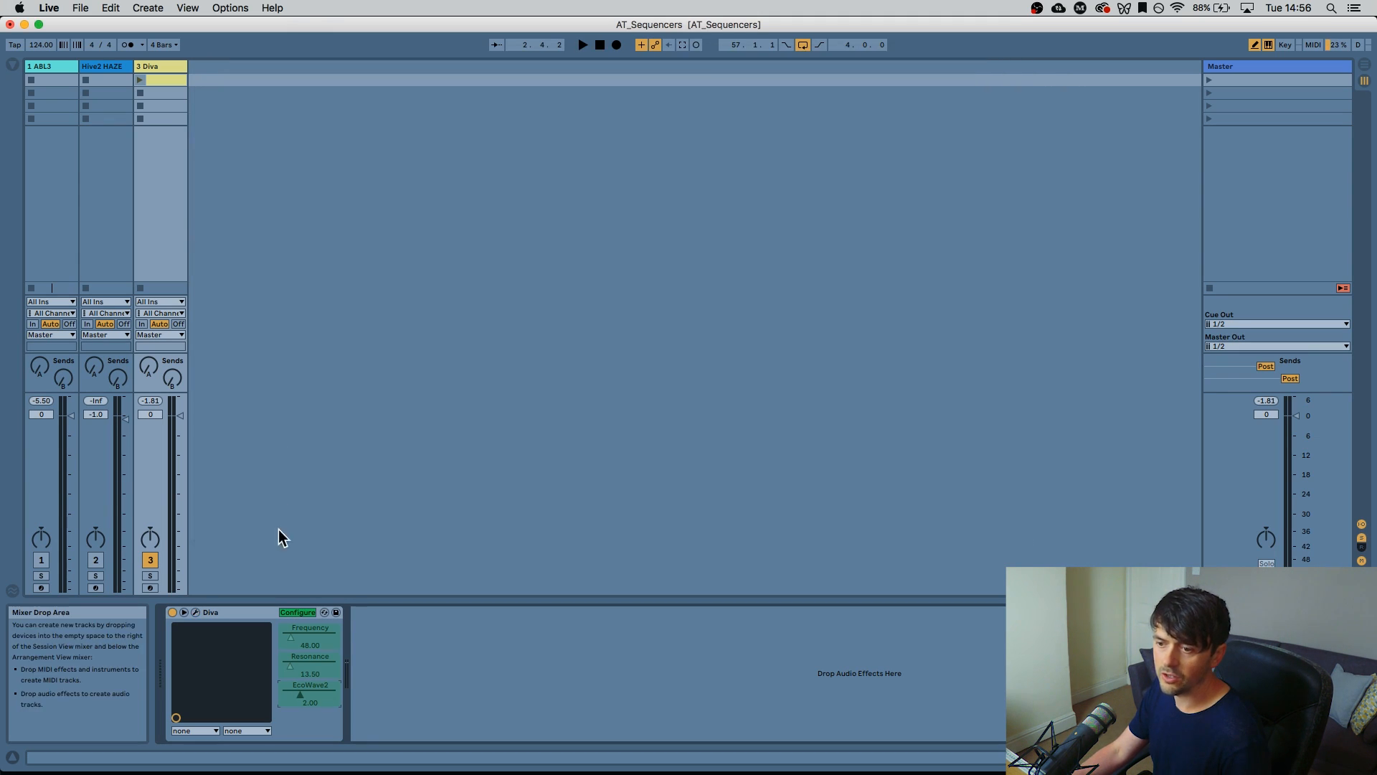
pyautogui.click(298, 612)
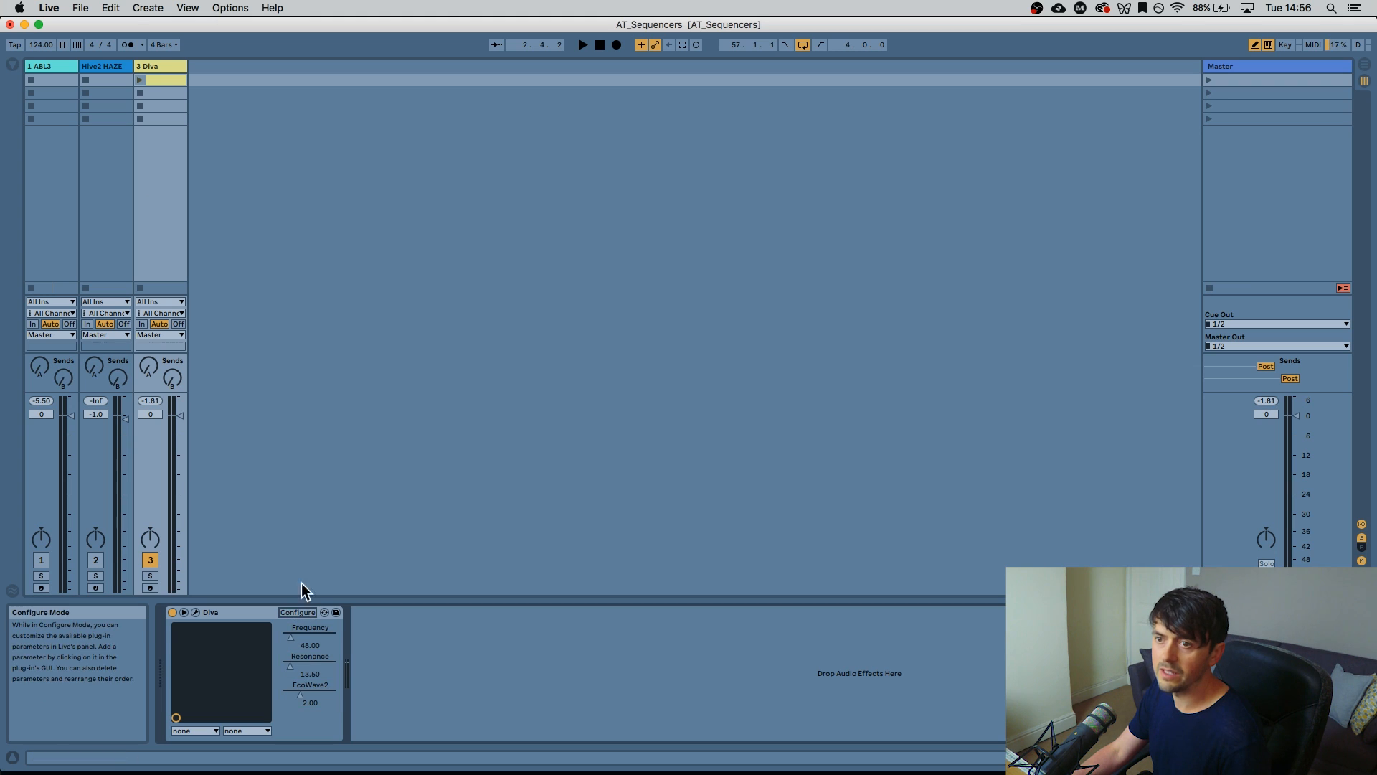
# Draw a stepped Frequency envelope in the Diva clip, rising toward 1.4 and dipping at 1.4.3
pyautogui.click(160, 79)
pyautogui.click(410, 271)
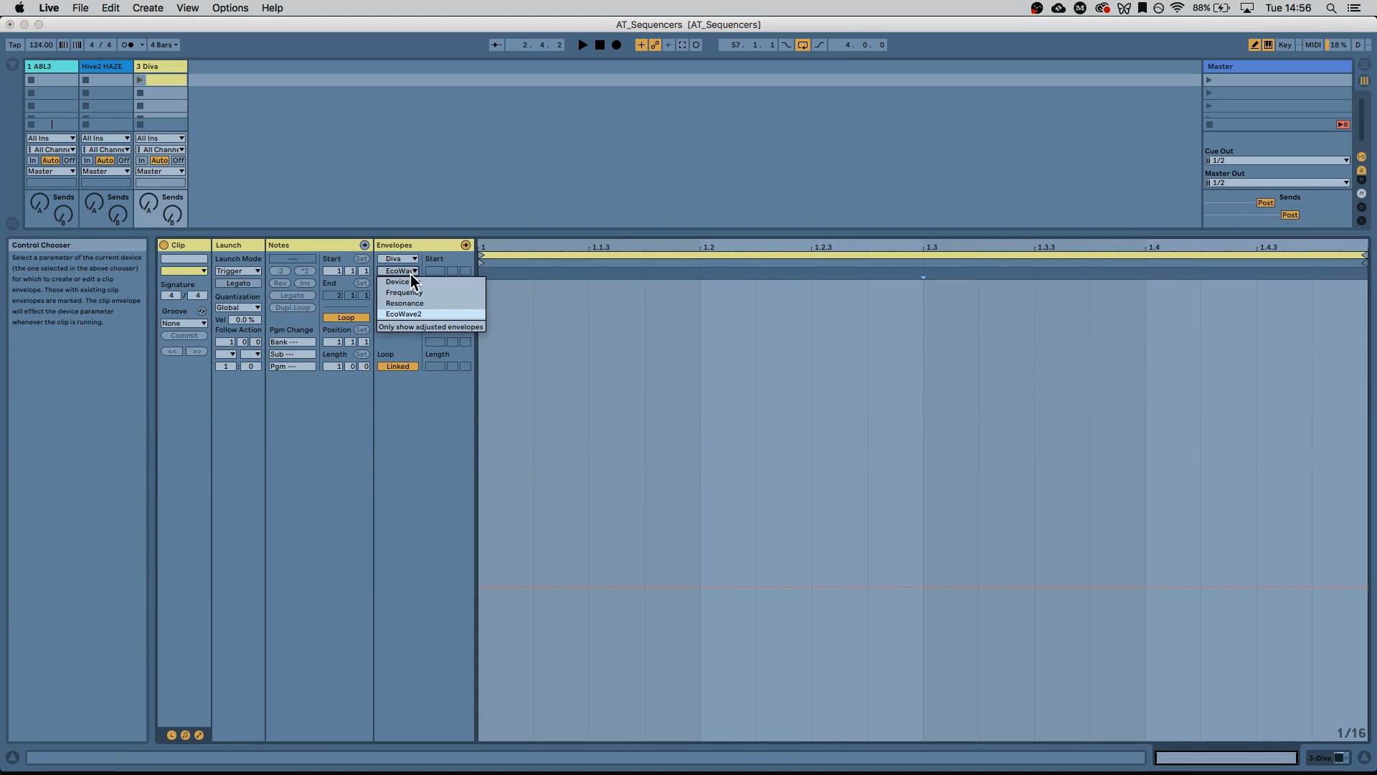
pyautogui.click(451, 294)
pyautogui.moveTo(599, 627); pyautogui.dragTo(624, 481)
pyautogui.moveTo(832, 459); pyautogui.dragTo(893, 374)
pyautogui.moveTo(1157, 324); pyautogui.dragTo(1162, 331)
pyautogui.click(1284, 513)
pyautogui.moveTo(1304, 514); pyautogui.dragTo(1266, 555)
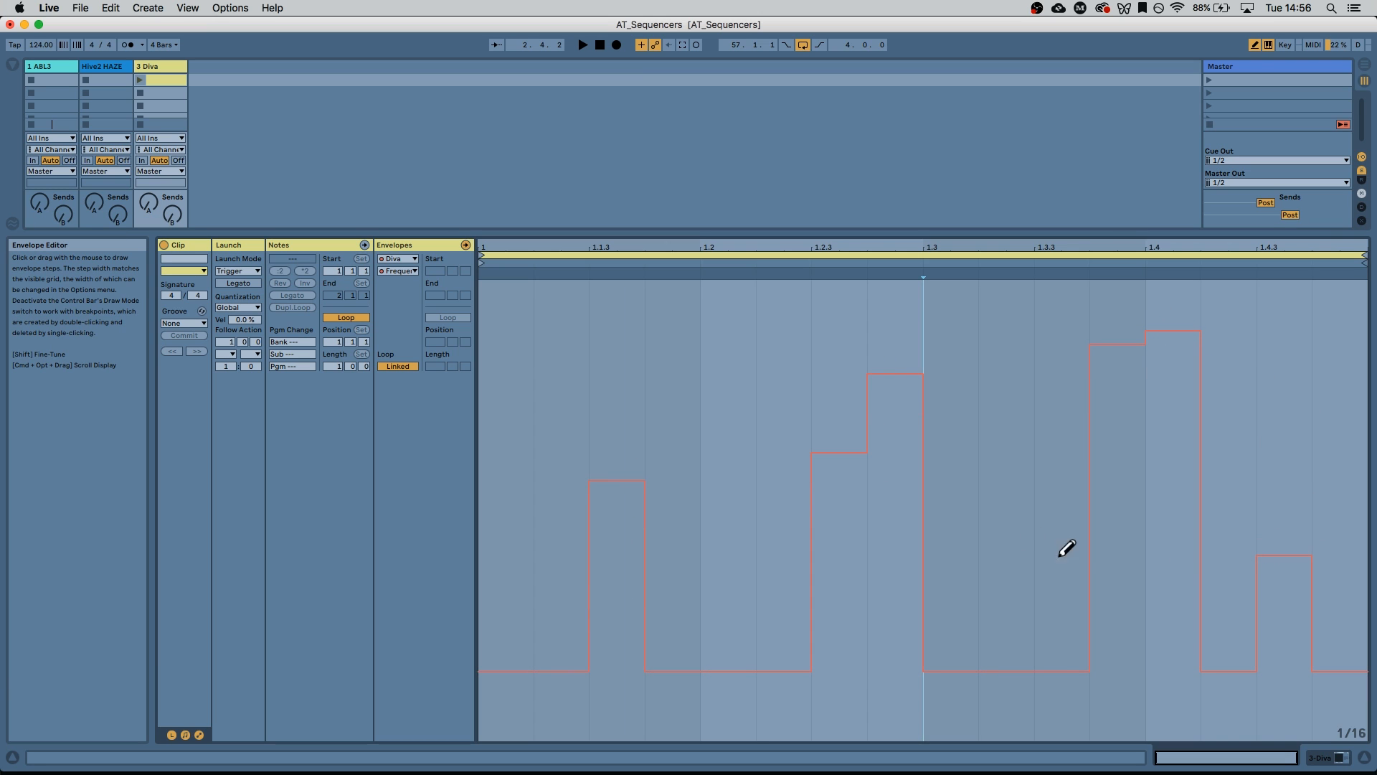
# Draw a stepped Resonance envelope across the clip, hide the detail view, and select Hive2 HAZE
pyautogui.click(396, 270)
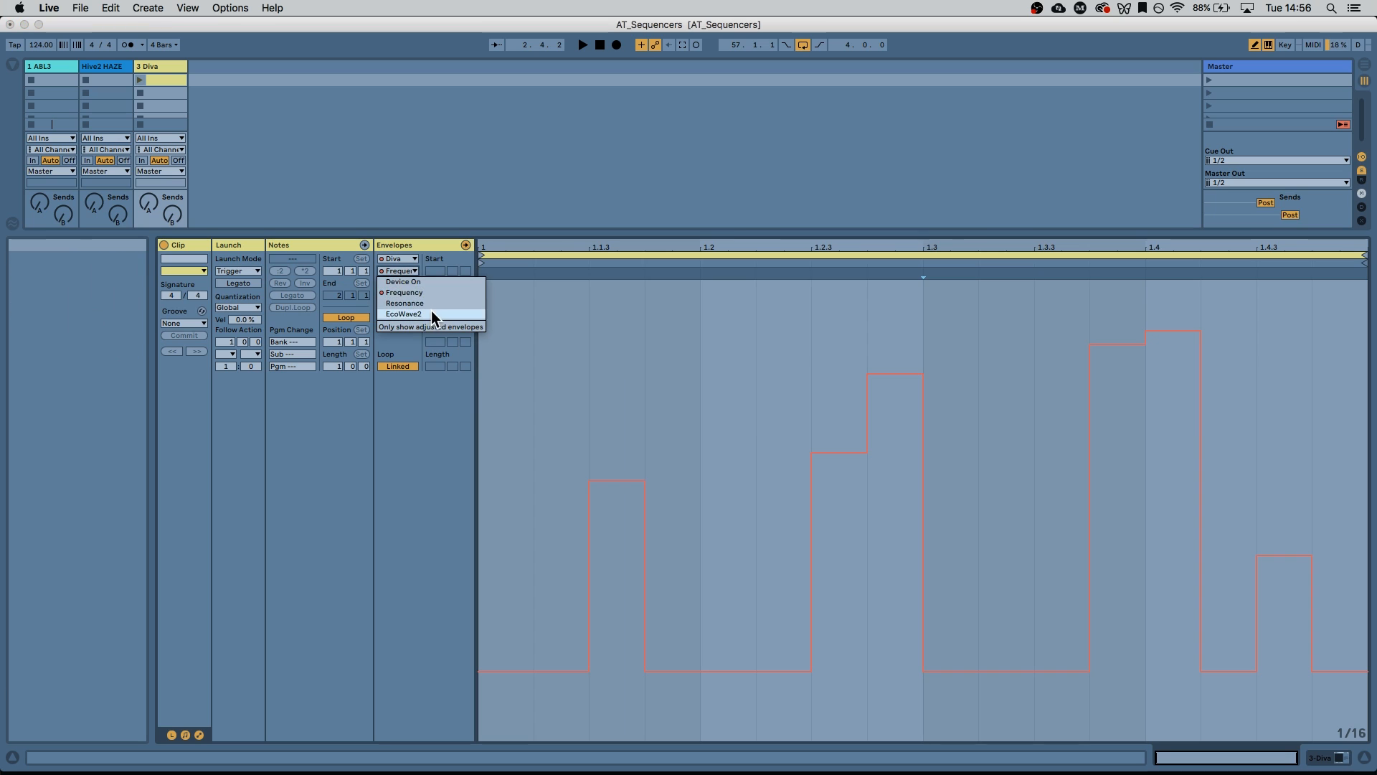
pyautogui.click(431, 302)
pyautogui.moveTo(668, 484)
pyautogui.mouseDown()
pyautogui.moveTo(811, 562)
pyautogui.moveTo(937, 578)
pyautogui.moveTo(1277, 515)
pyautogui.moveTo(1291, 475)
pyautogui.mouseUp()
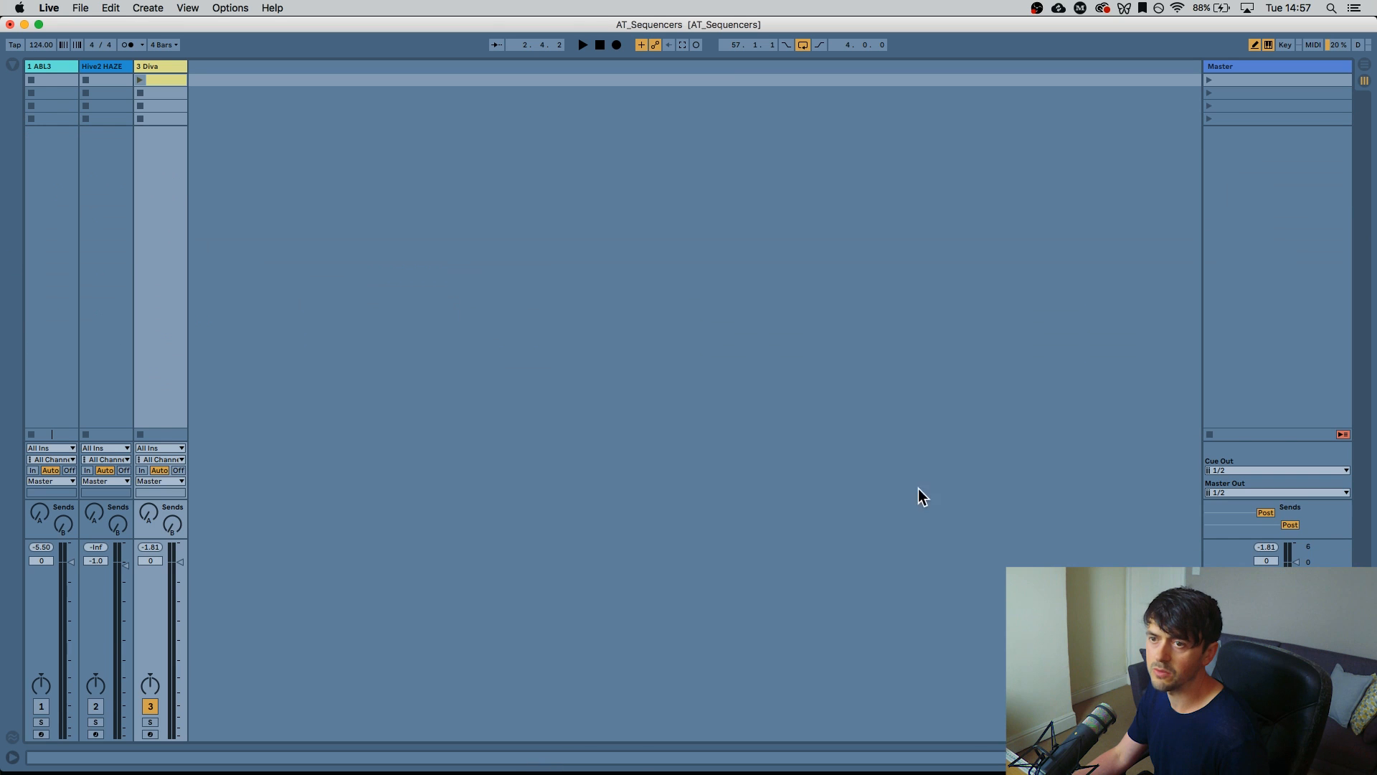
pyautogui.click(1363, 759)
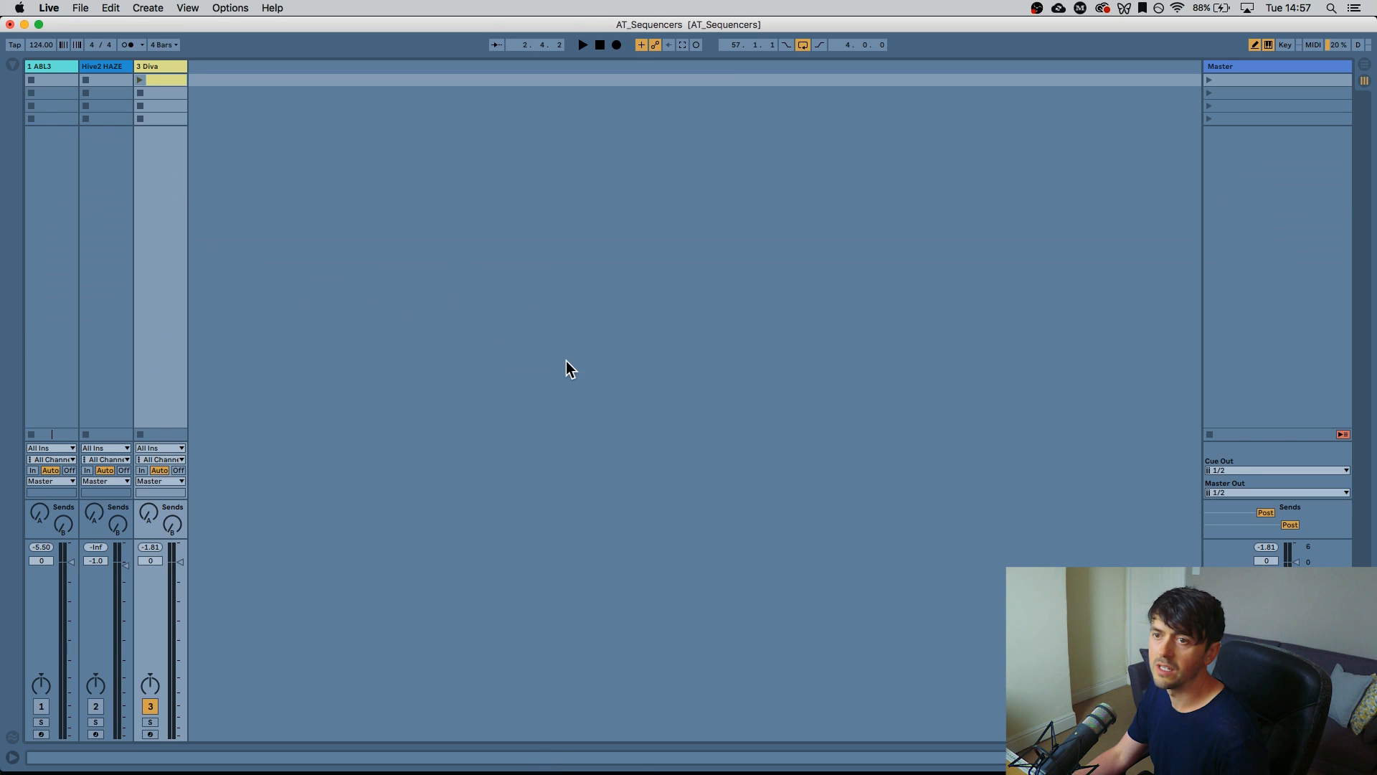
pyautogui.click(104, 63)
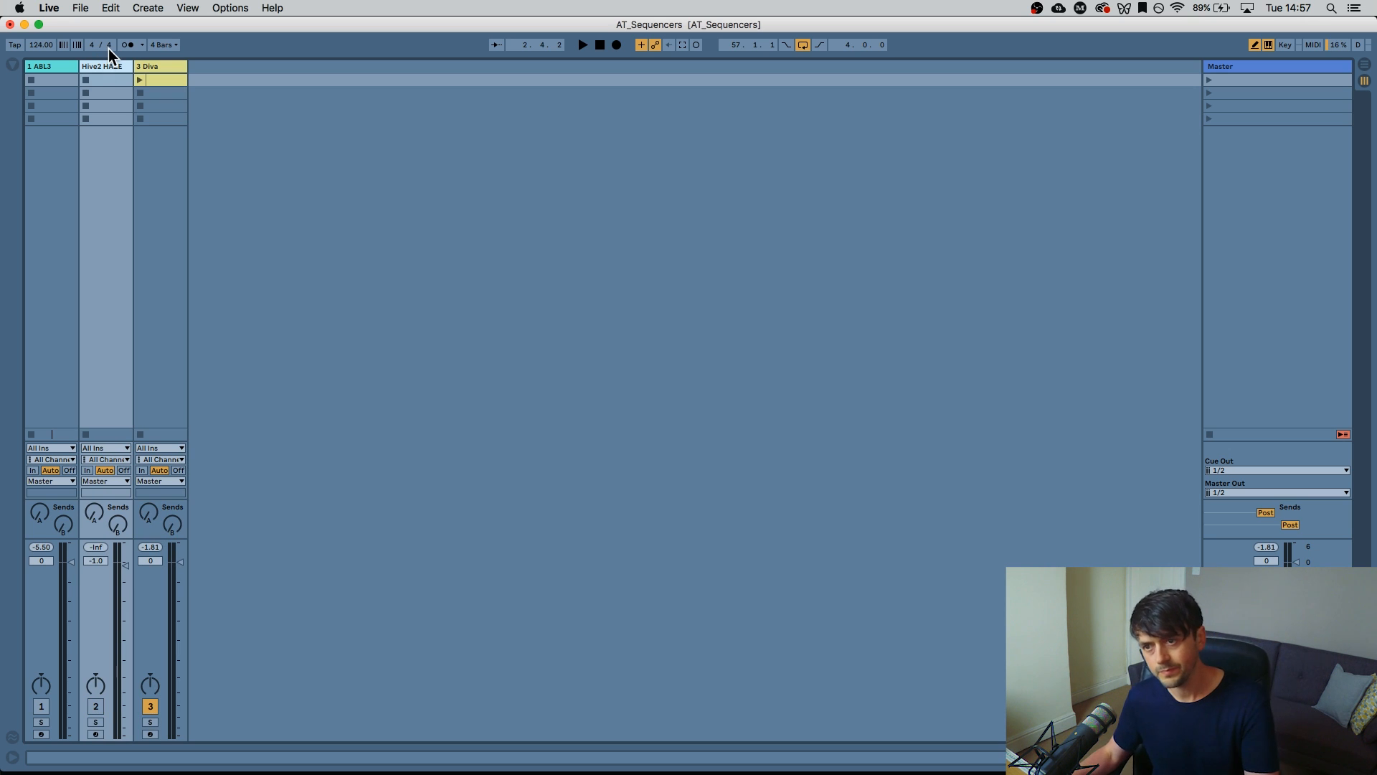